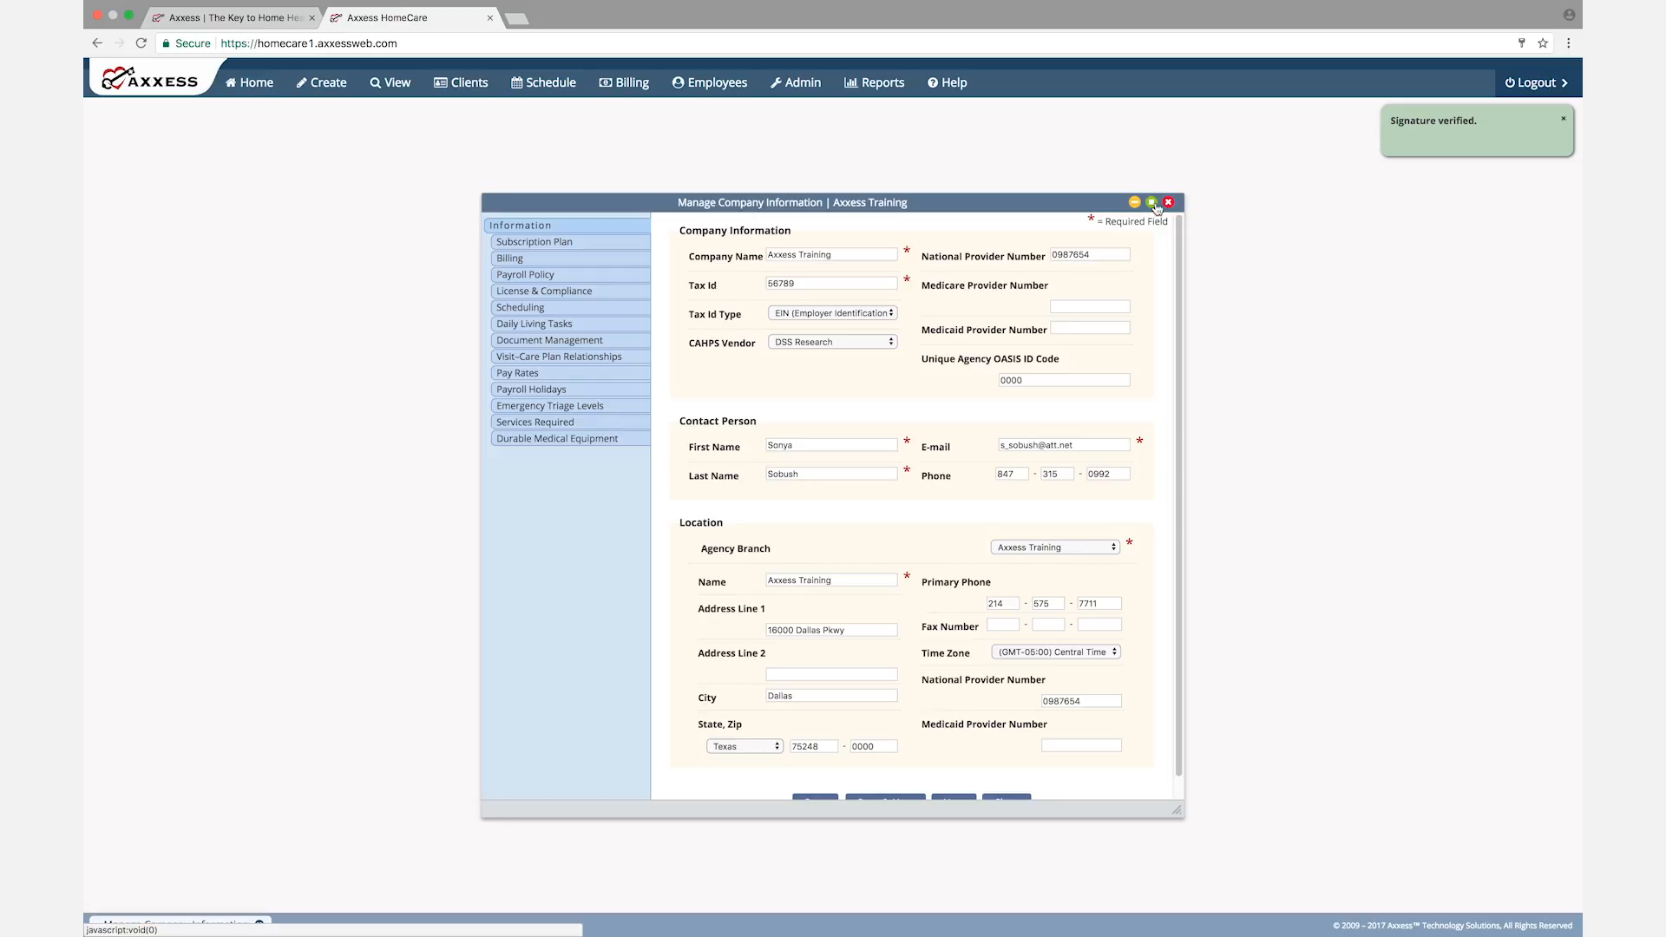
# Step: Maximize the company information window, save the Information page and continue to Subscription Plan
pyautogui.click(1152, 203)
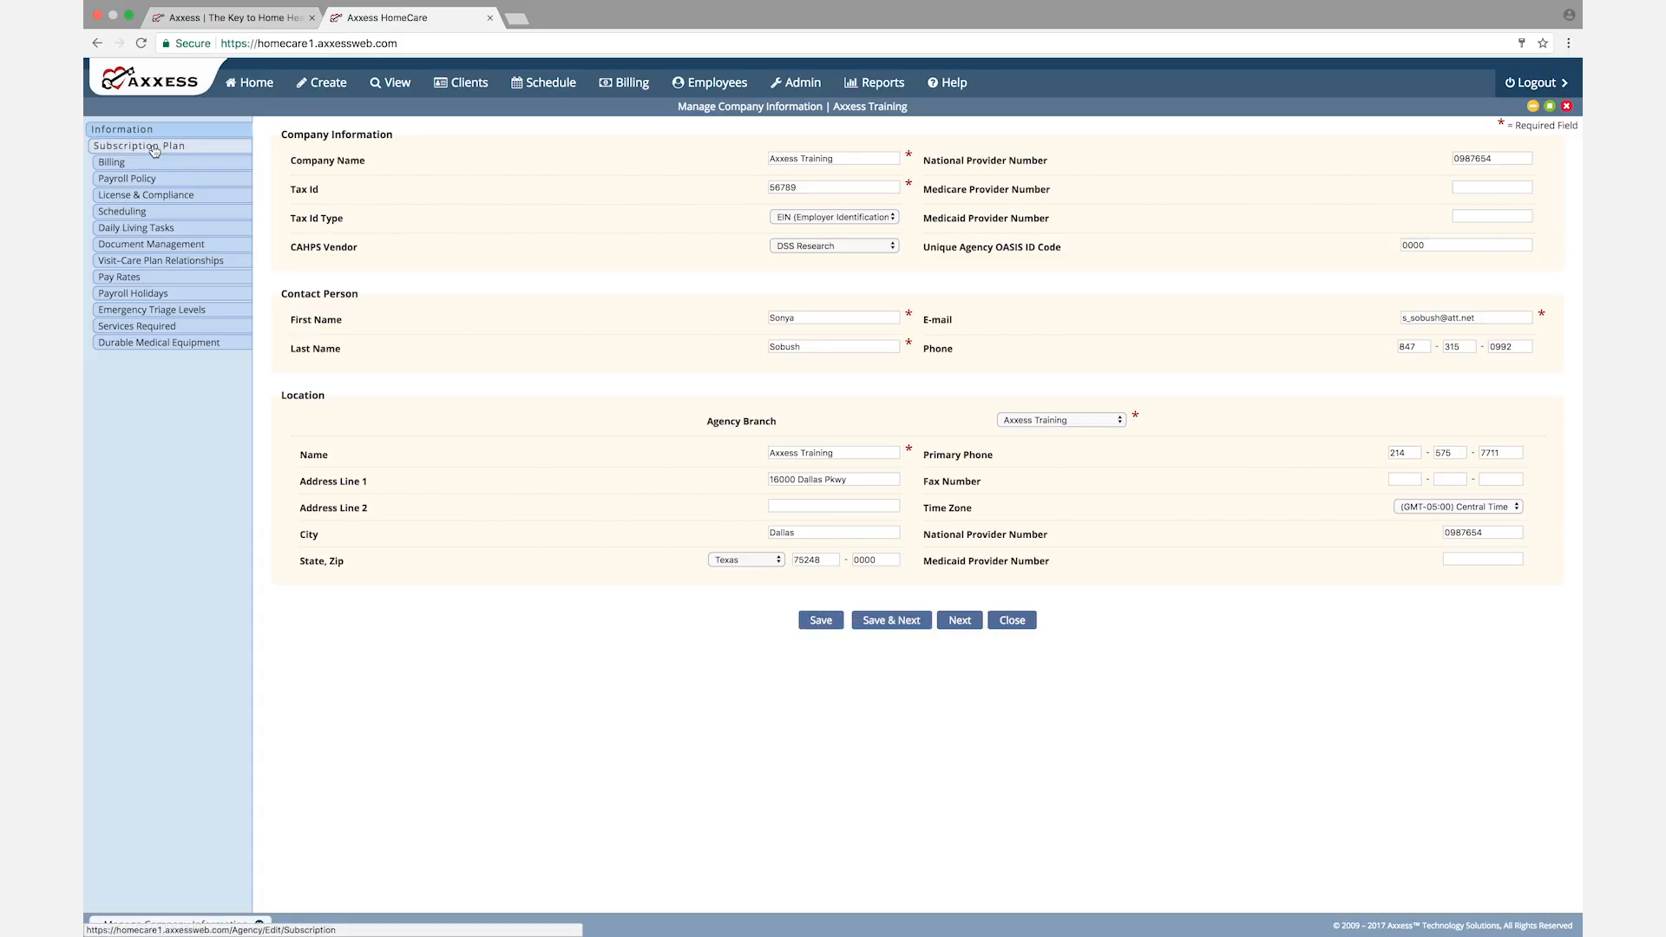
pyautogui.click(901, 623)
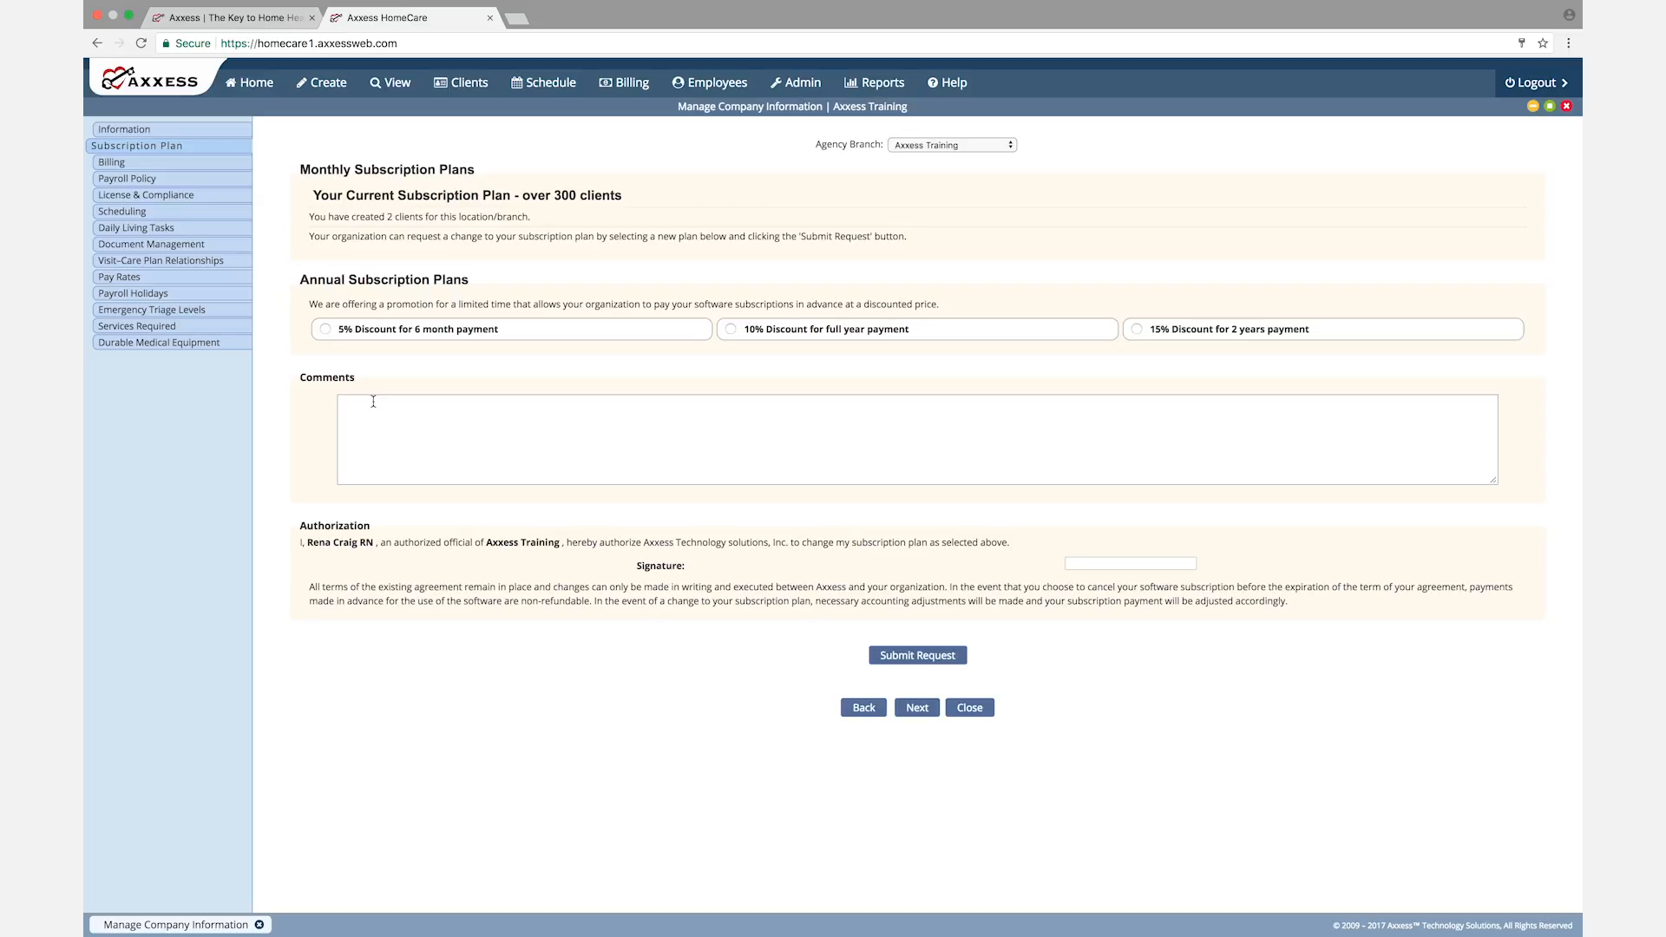
# Step: Look over the Subscription Plan page's signature and comments fields, leaving them blank, and continue to Billing
pyautogui.click(1067, 563)
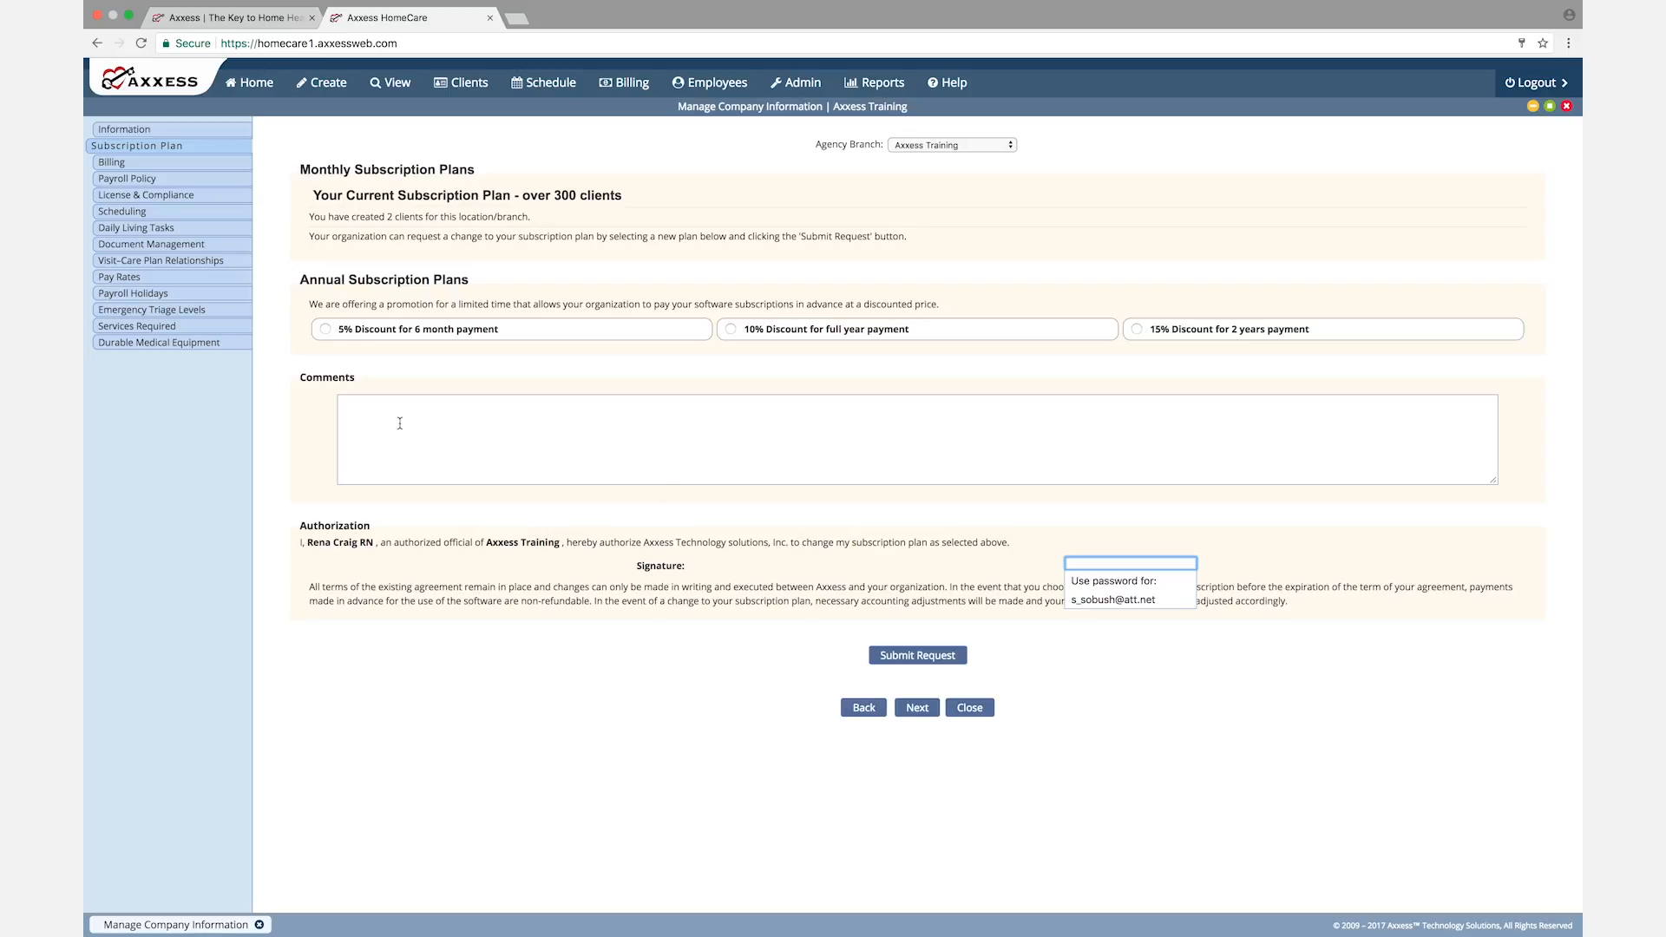
pyautogui.click(361, 414)
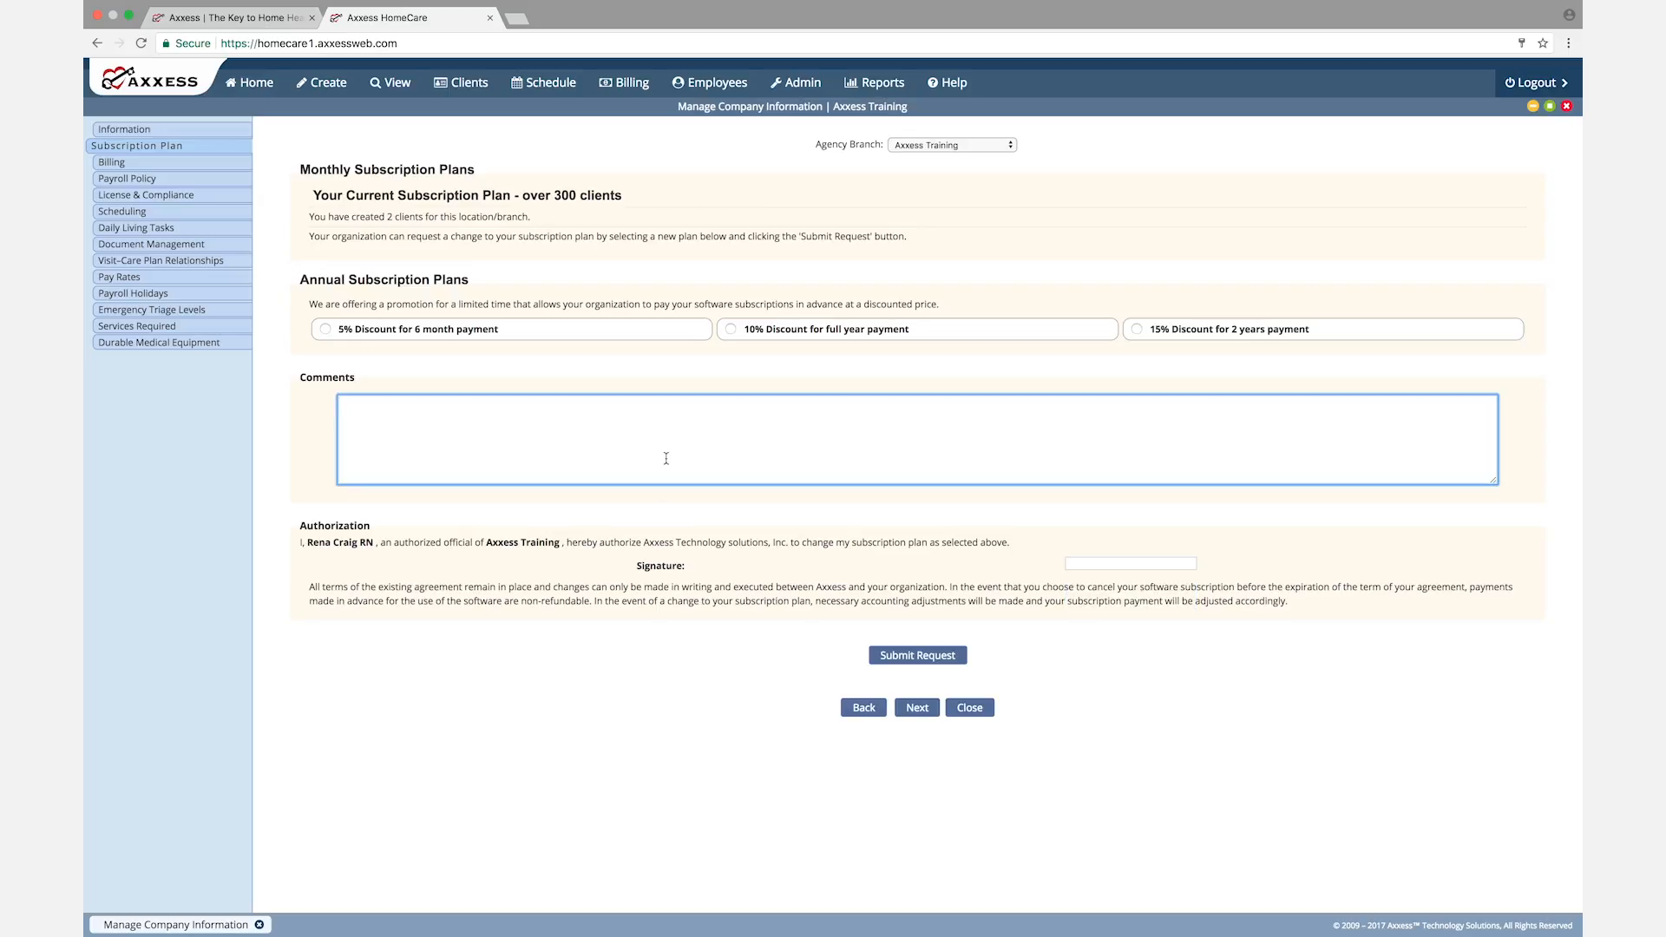
pyautogui.click(917, 708)
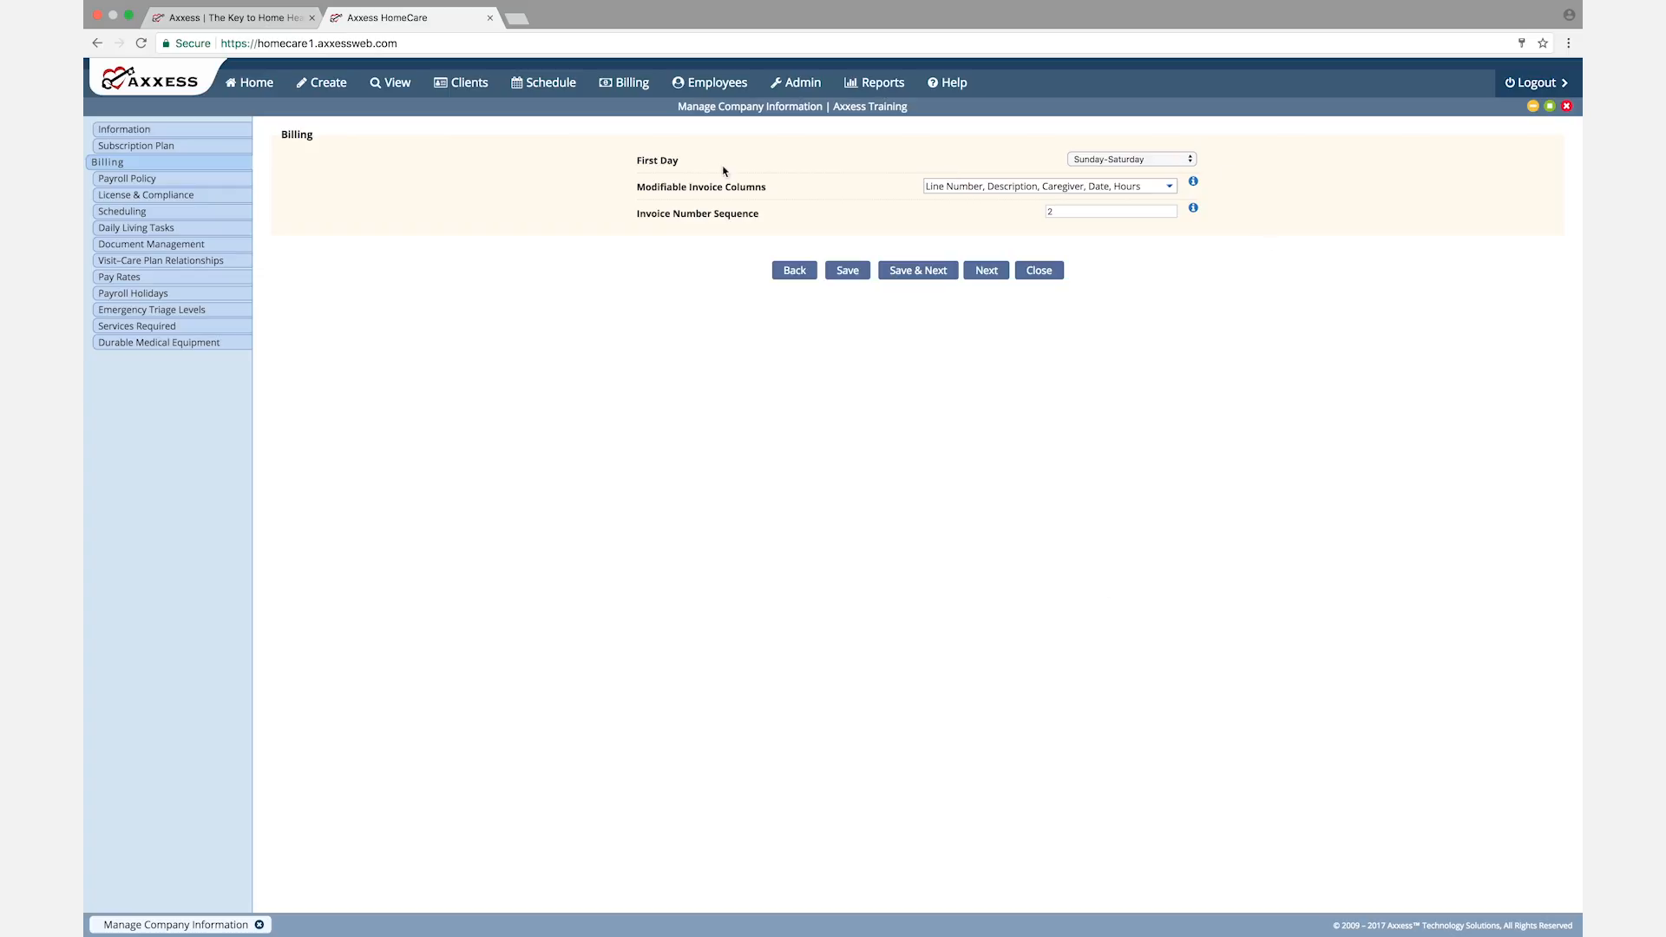
# Step: Review the First Day, Modifiable Invoice Columns and Invoice Number Sequence options, and save the Billing settings to continue to Payroll Policy
pyautogui.click(1190, 162)
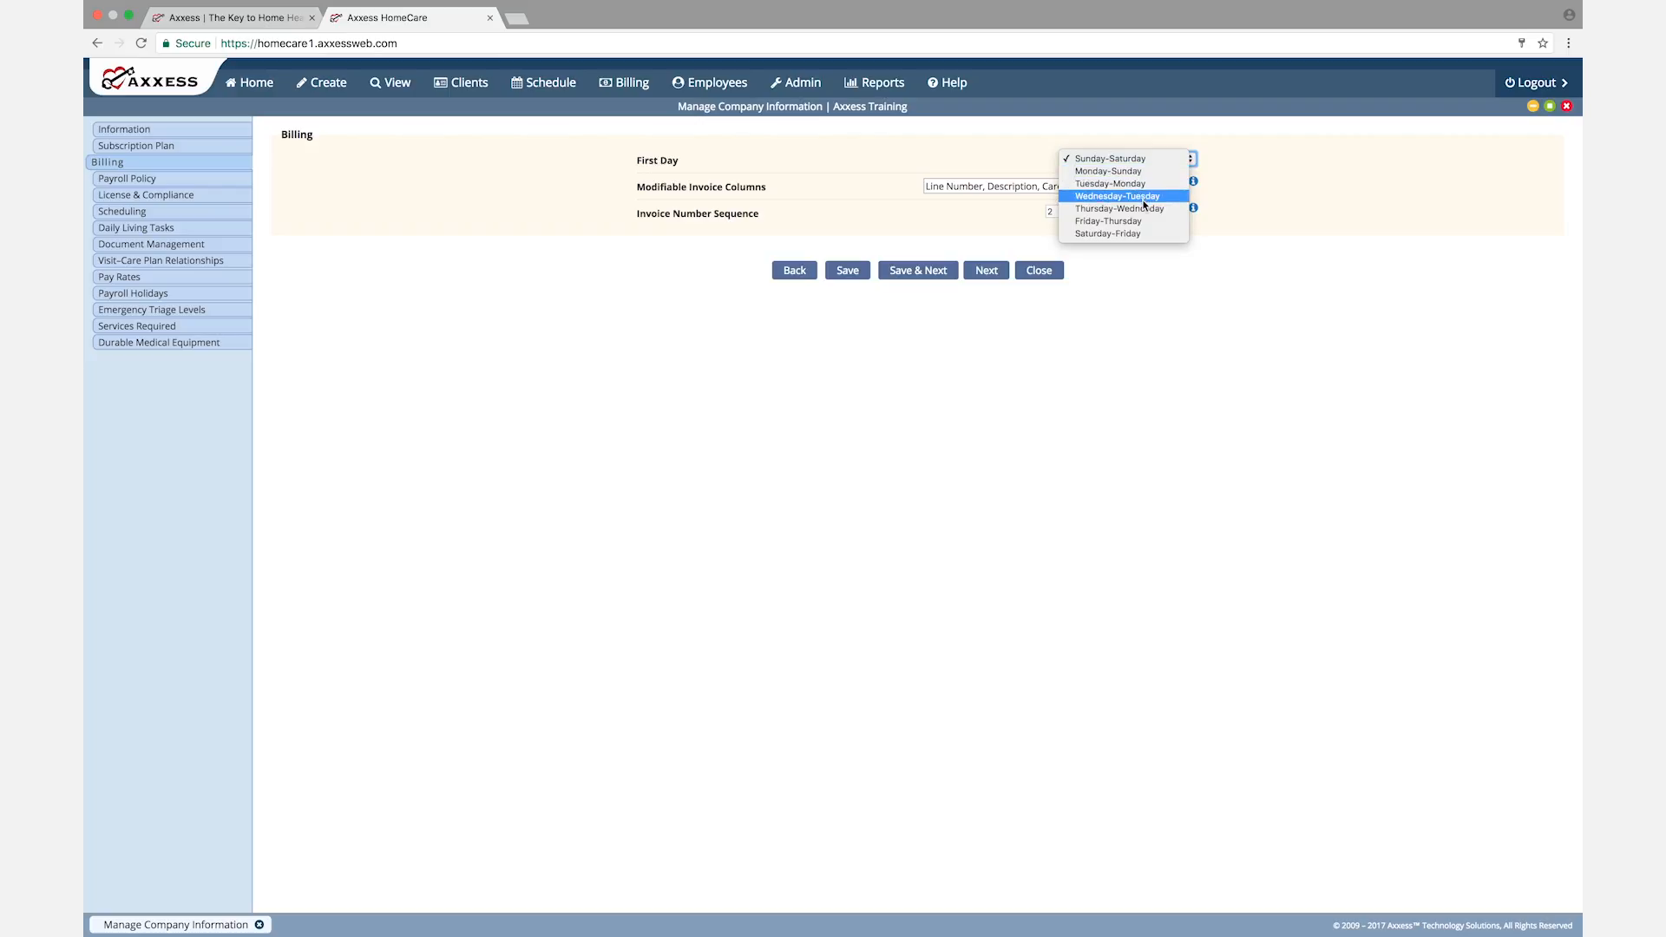
pyautogui.click(1257, 154)
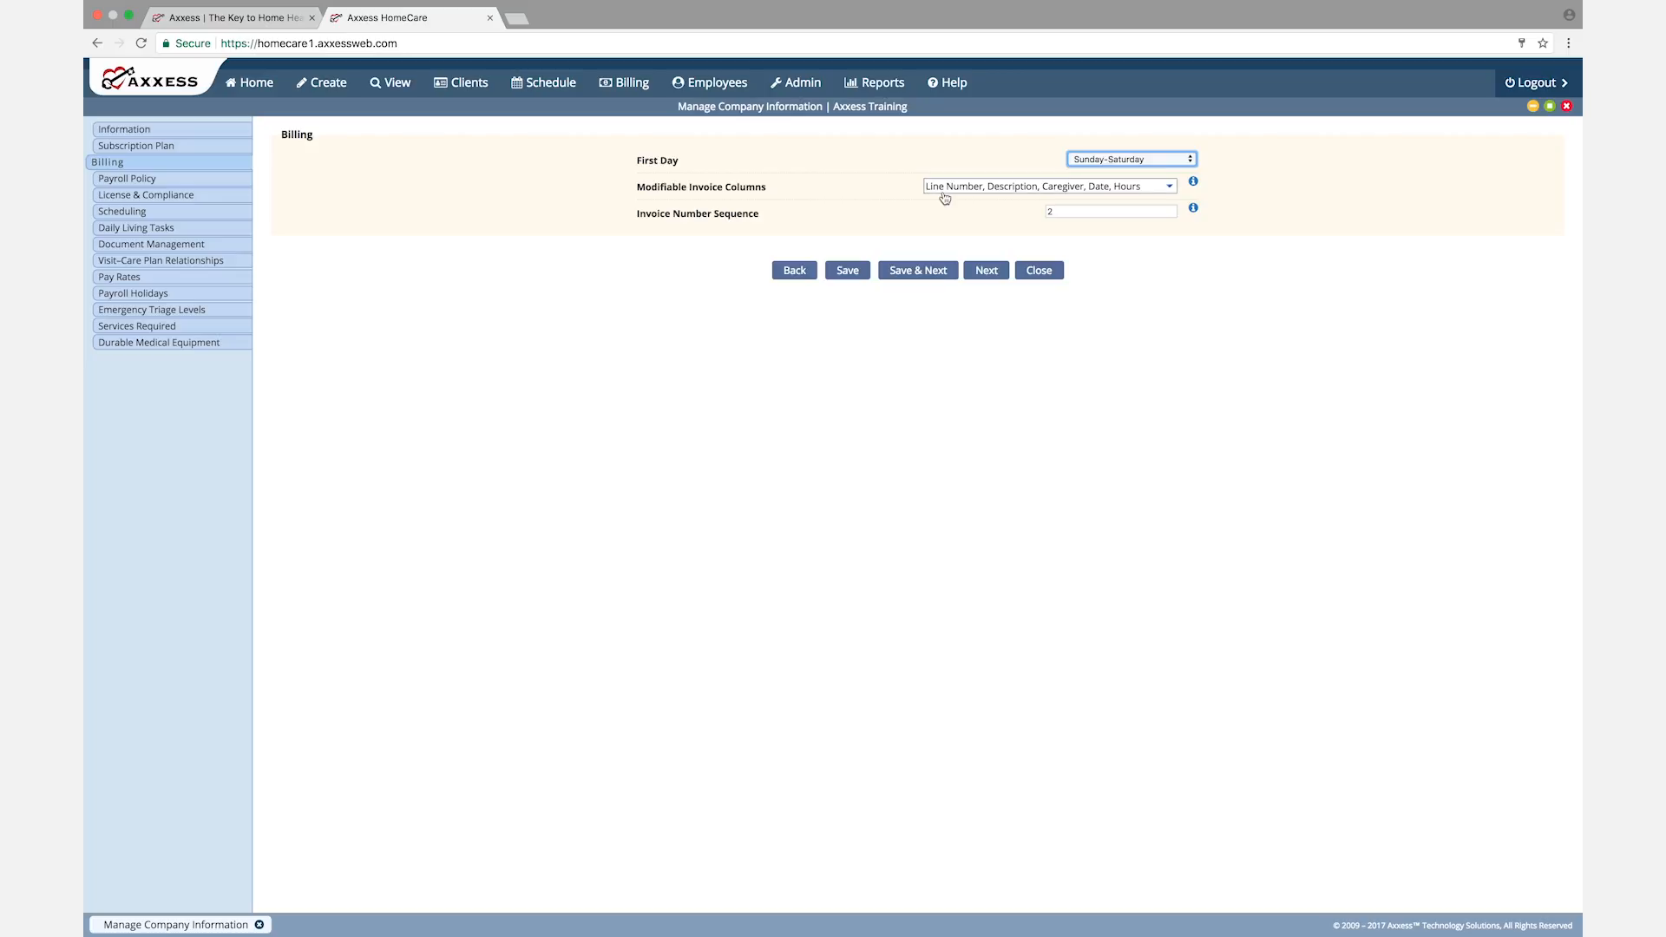
pyautogui.click(1170, 190)
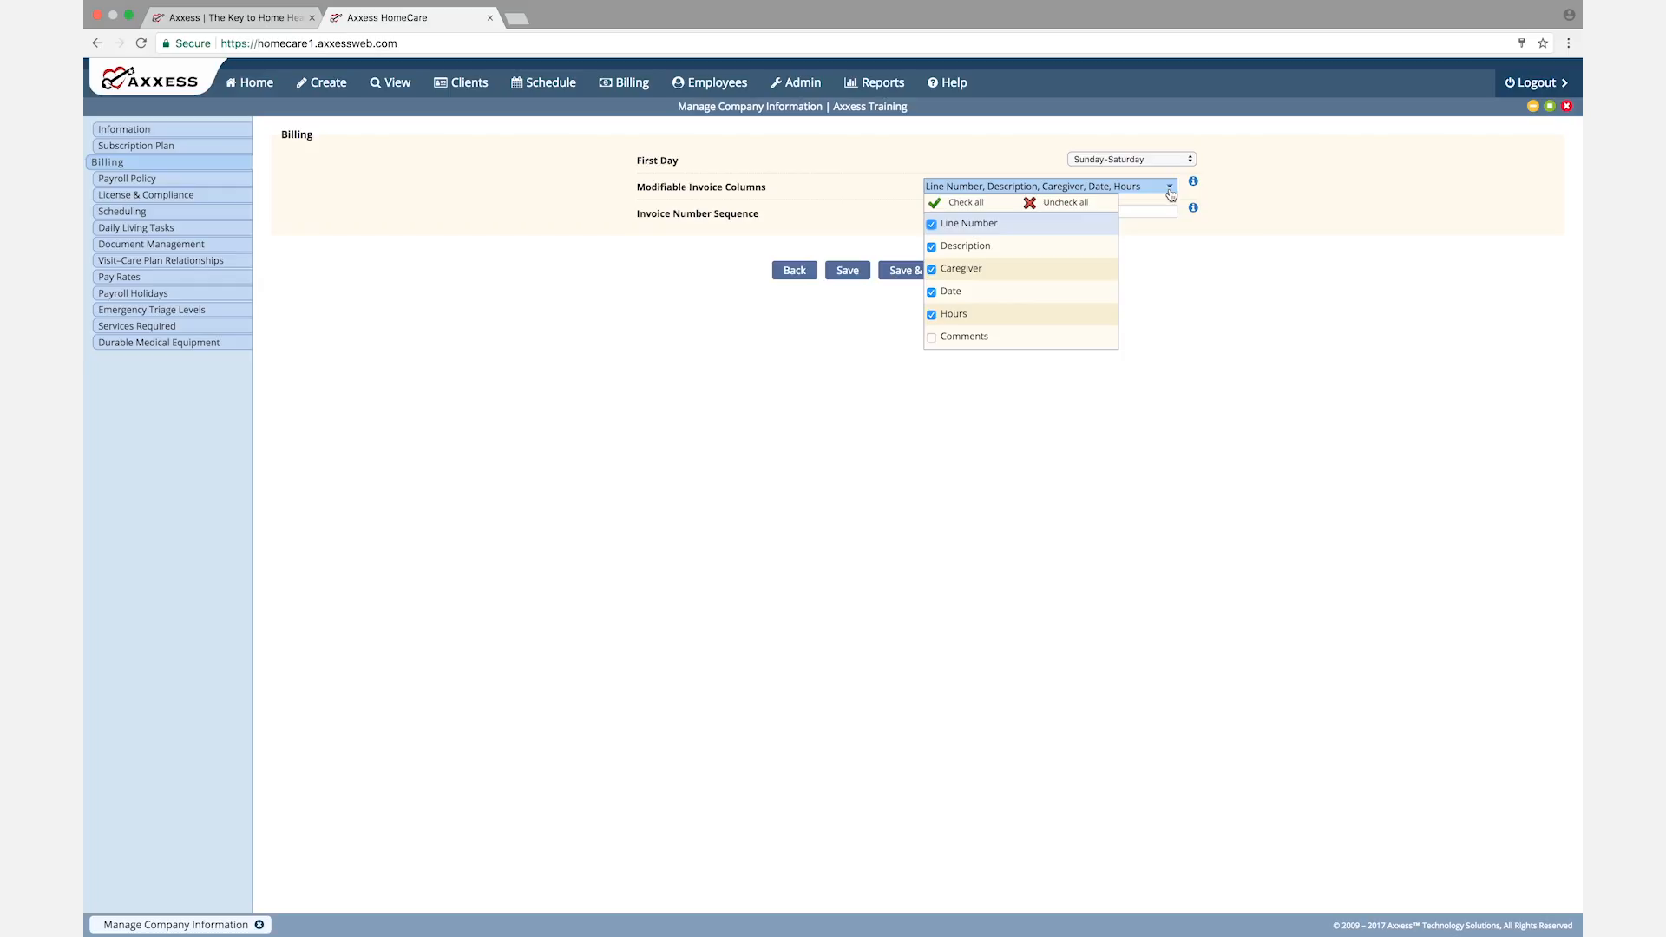
pyautogui.moveTo(1193, 179)
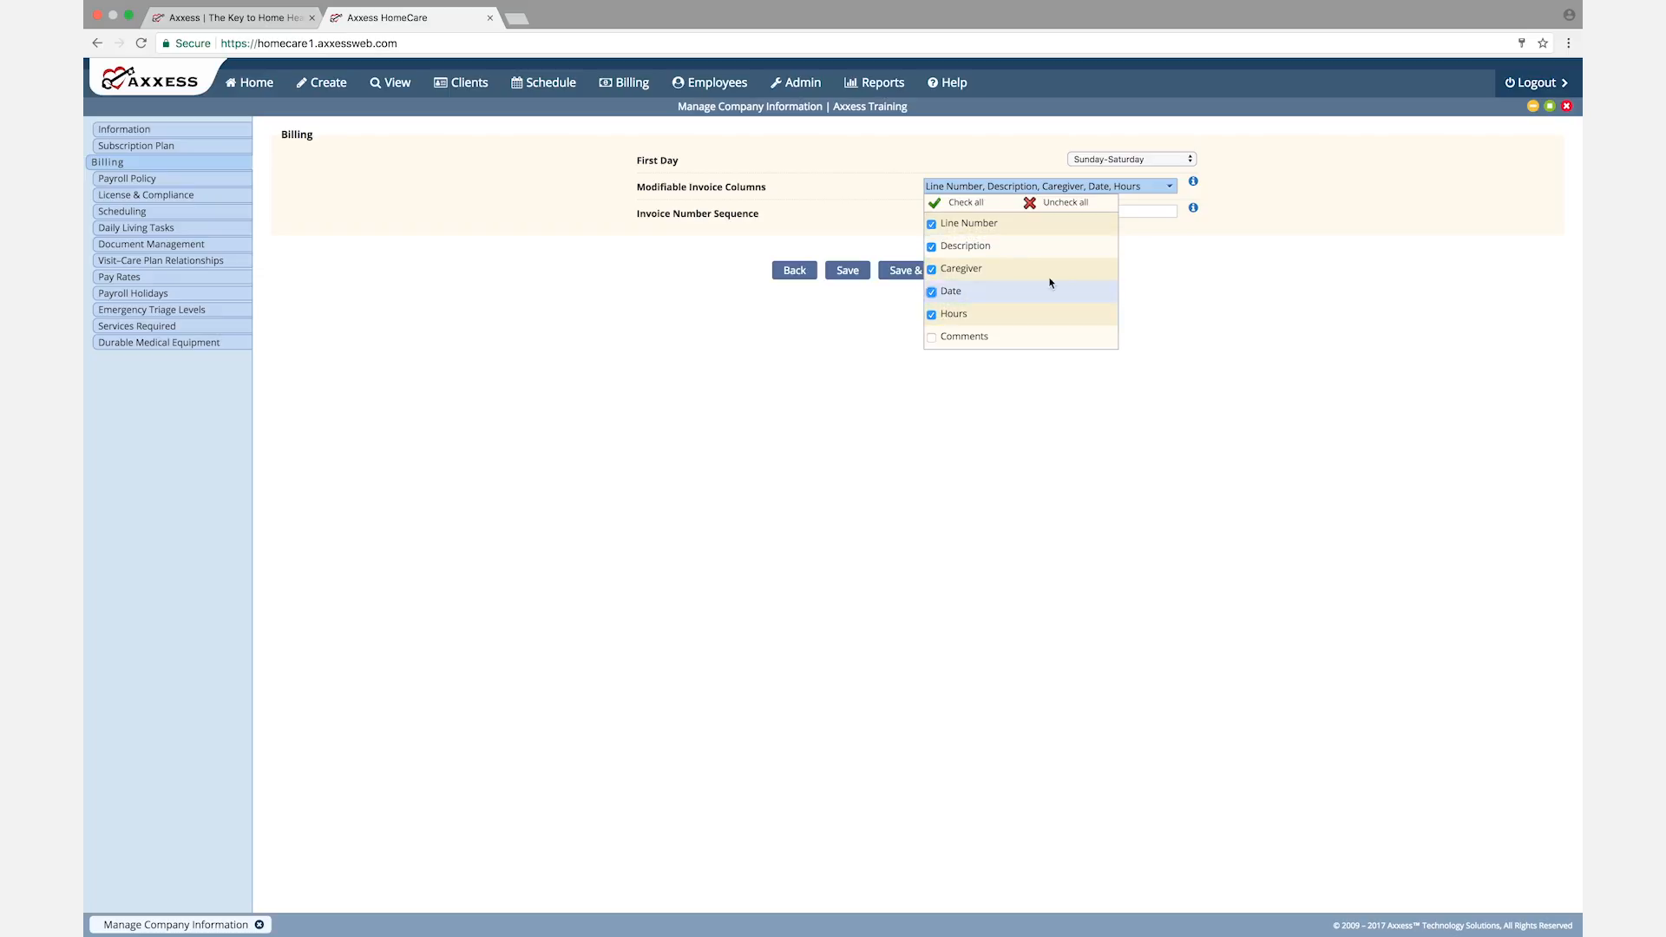
pyautogui.click(1242, 197)
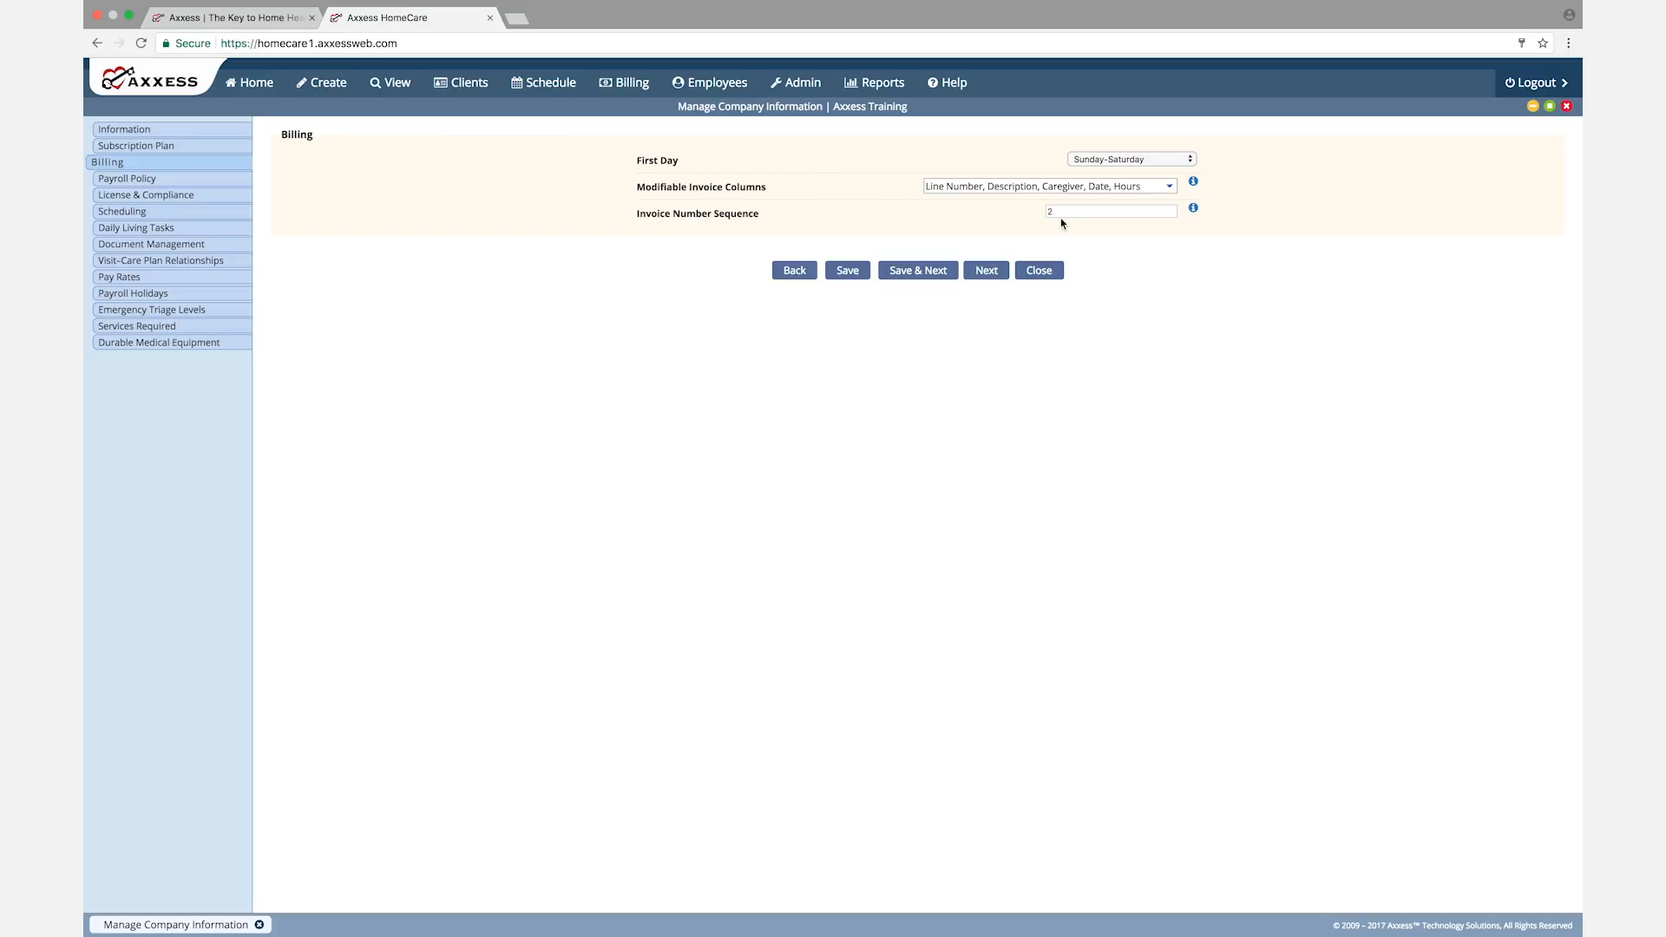
pyautogui.moveTo(1193, 209)
pyautogui.click(923, 276)
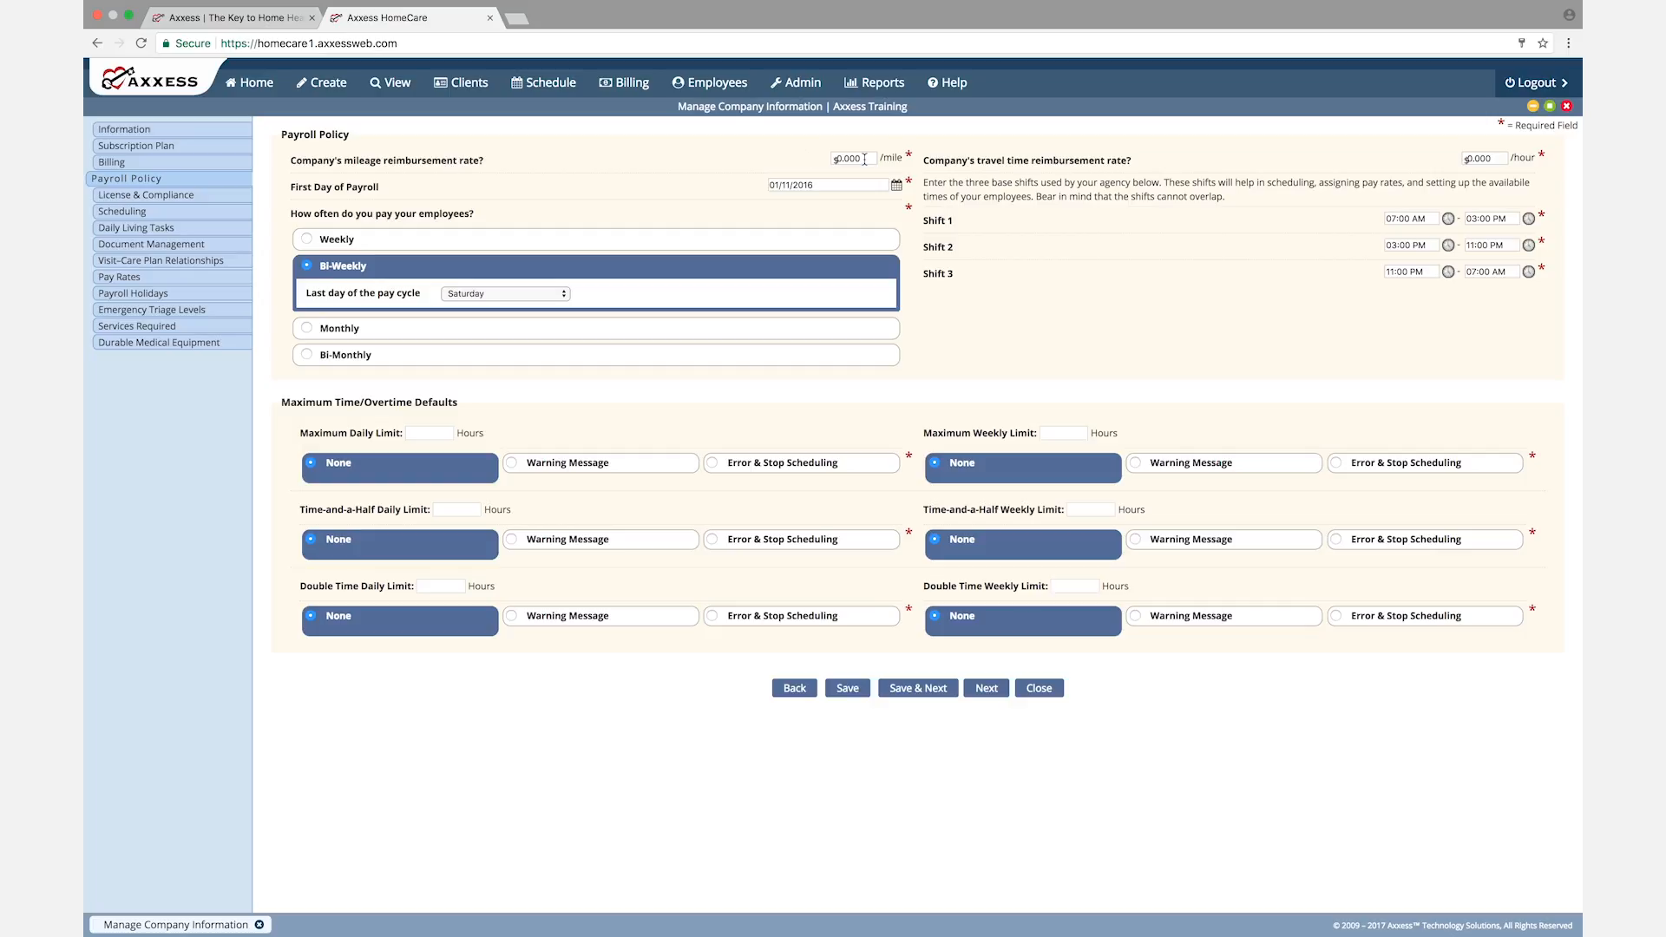
# Step: Examine the mileage and travel time reimbursement rates and the calendar for the First Day of Payroll
pyautogui.moveTo(868, 159); pyautogui.dragTo(833, 159)
pyautogui.click(781, 165)
pyautogui.click(1464, 159)
pyautogui.click(837, 185)
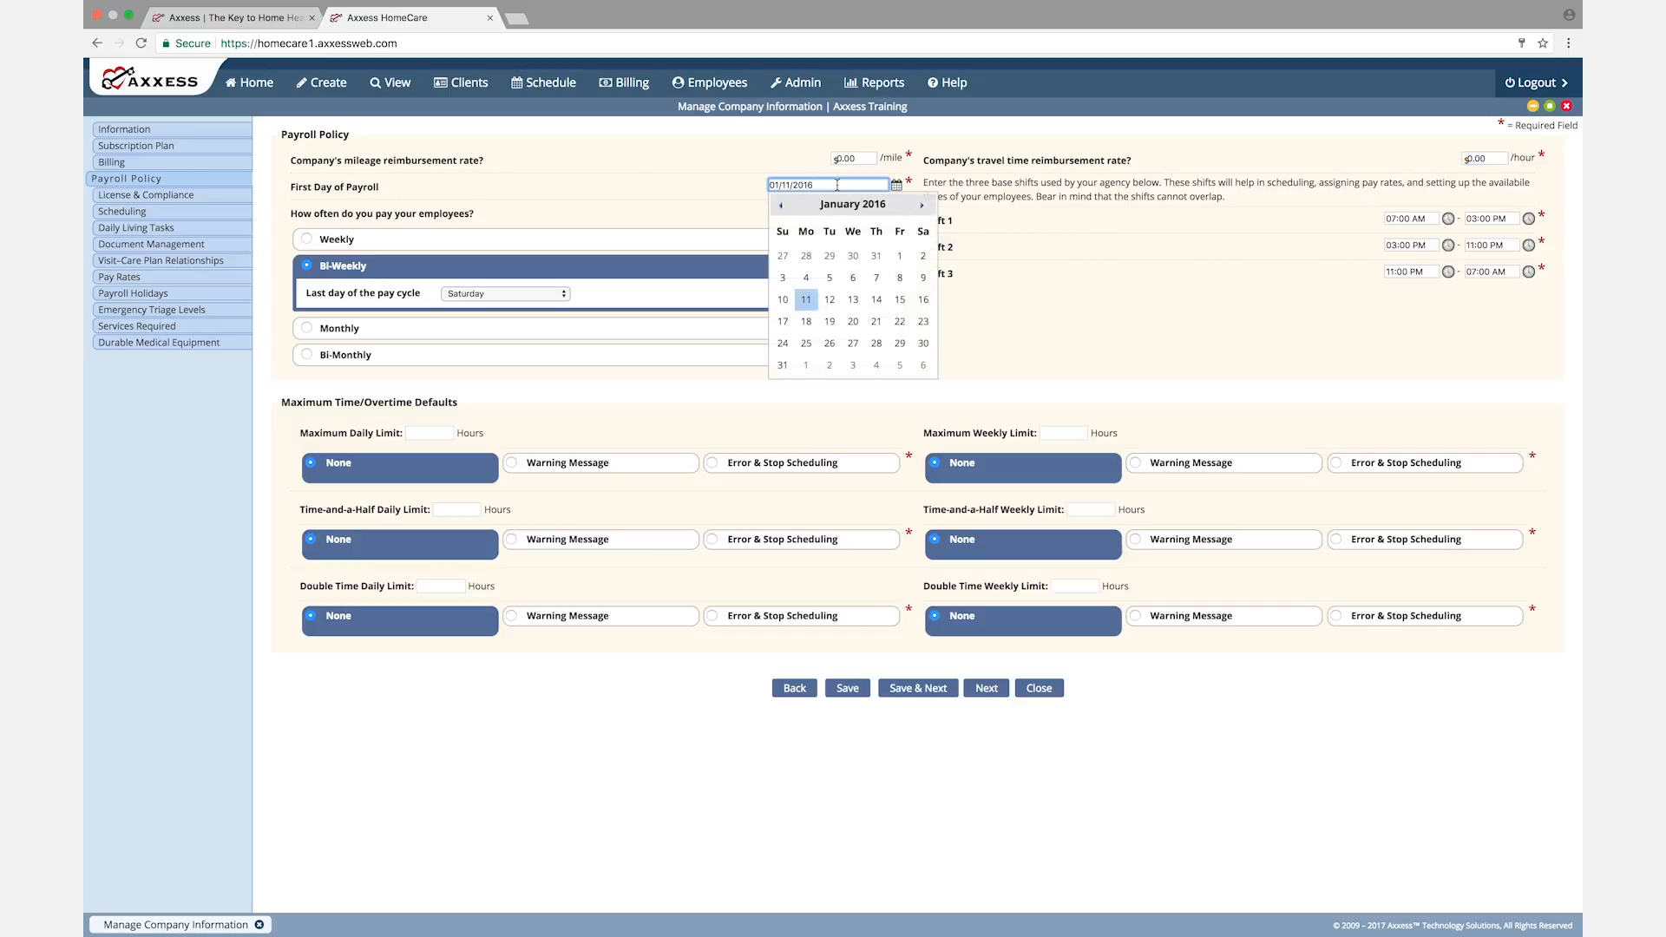
pyautogui.click(694, 186)
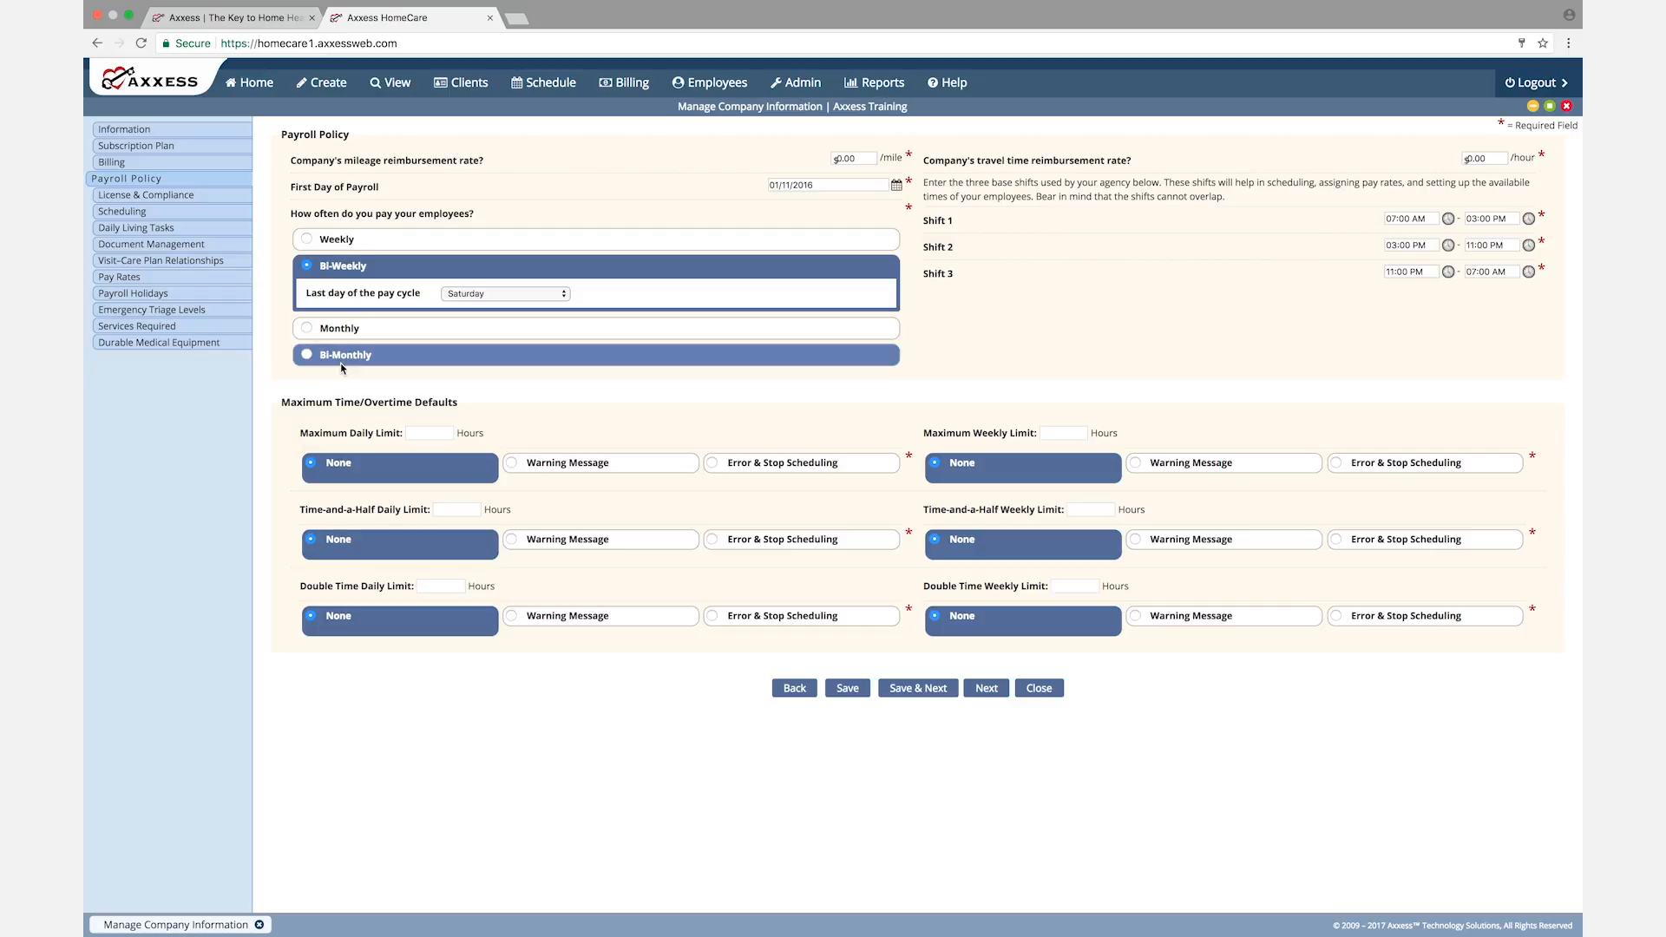
# Step: Check the choices for the bi-weekly pay cycle's last day and save the Payroll Policy to continue to License & Compliance
pyautogui.click(565, 295)
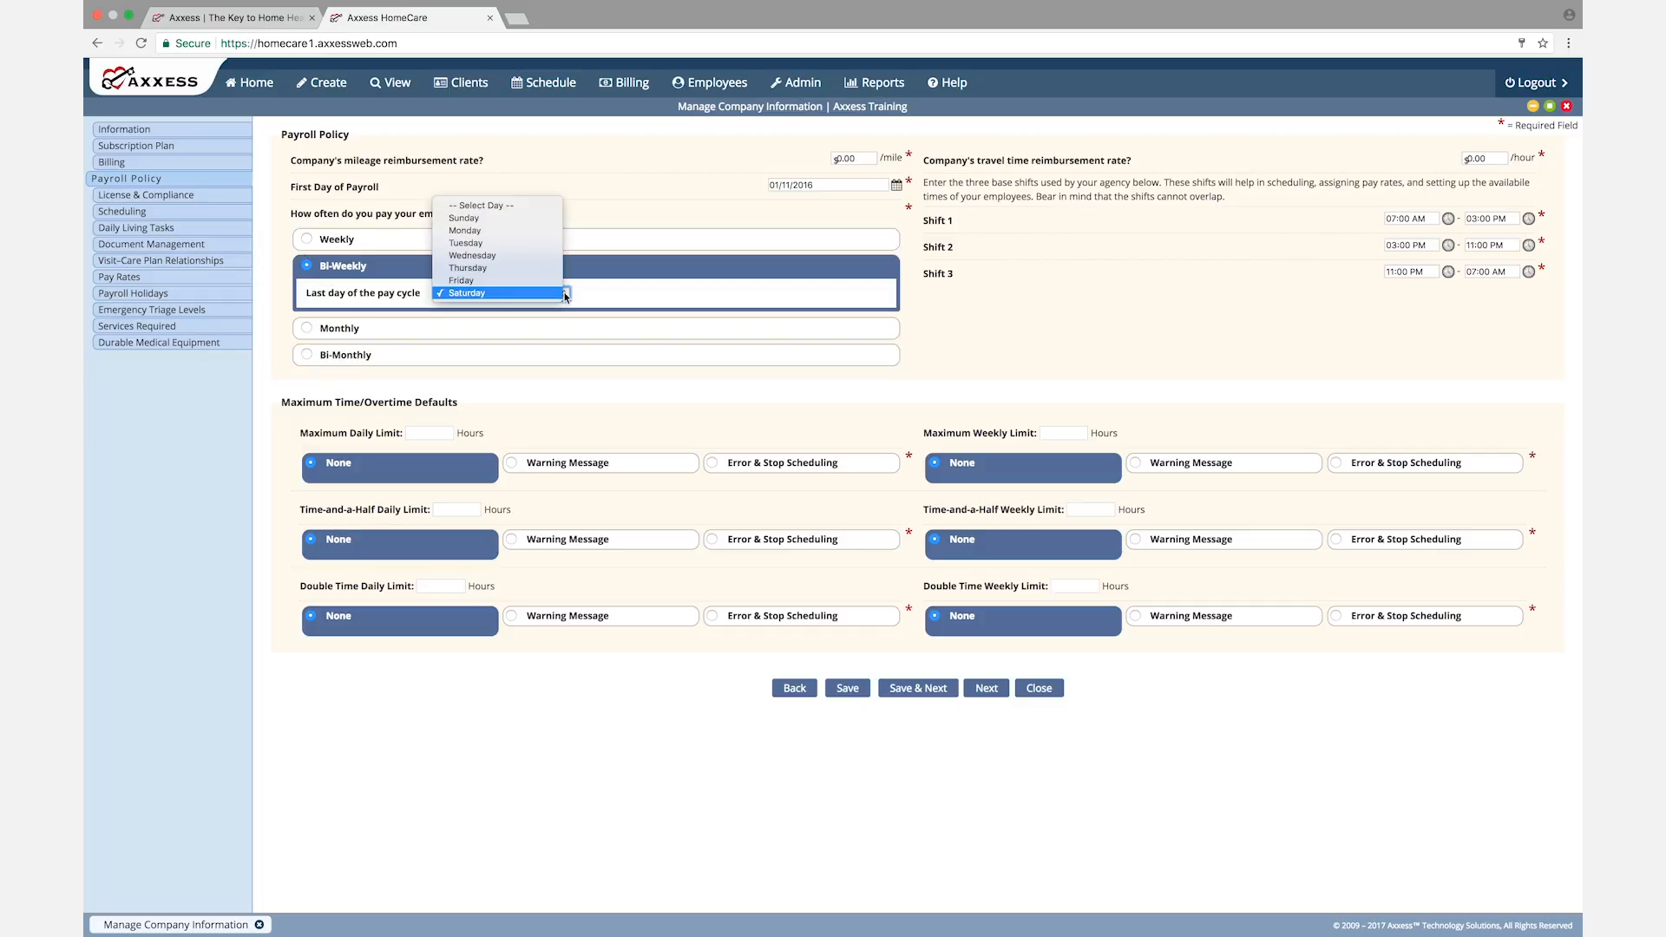
pyautogui.click(374, 386)
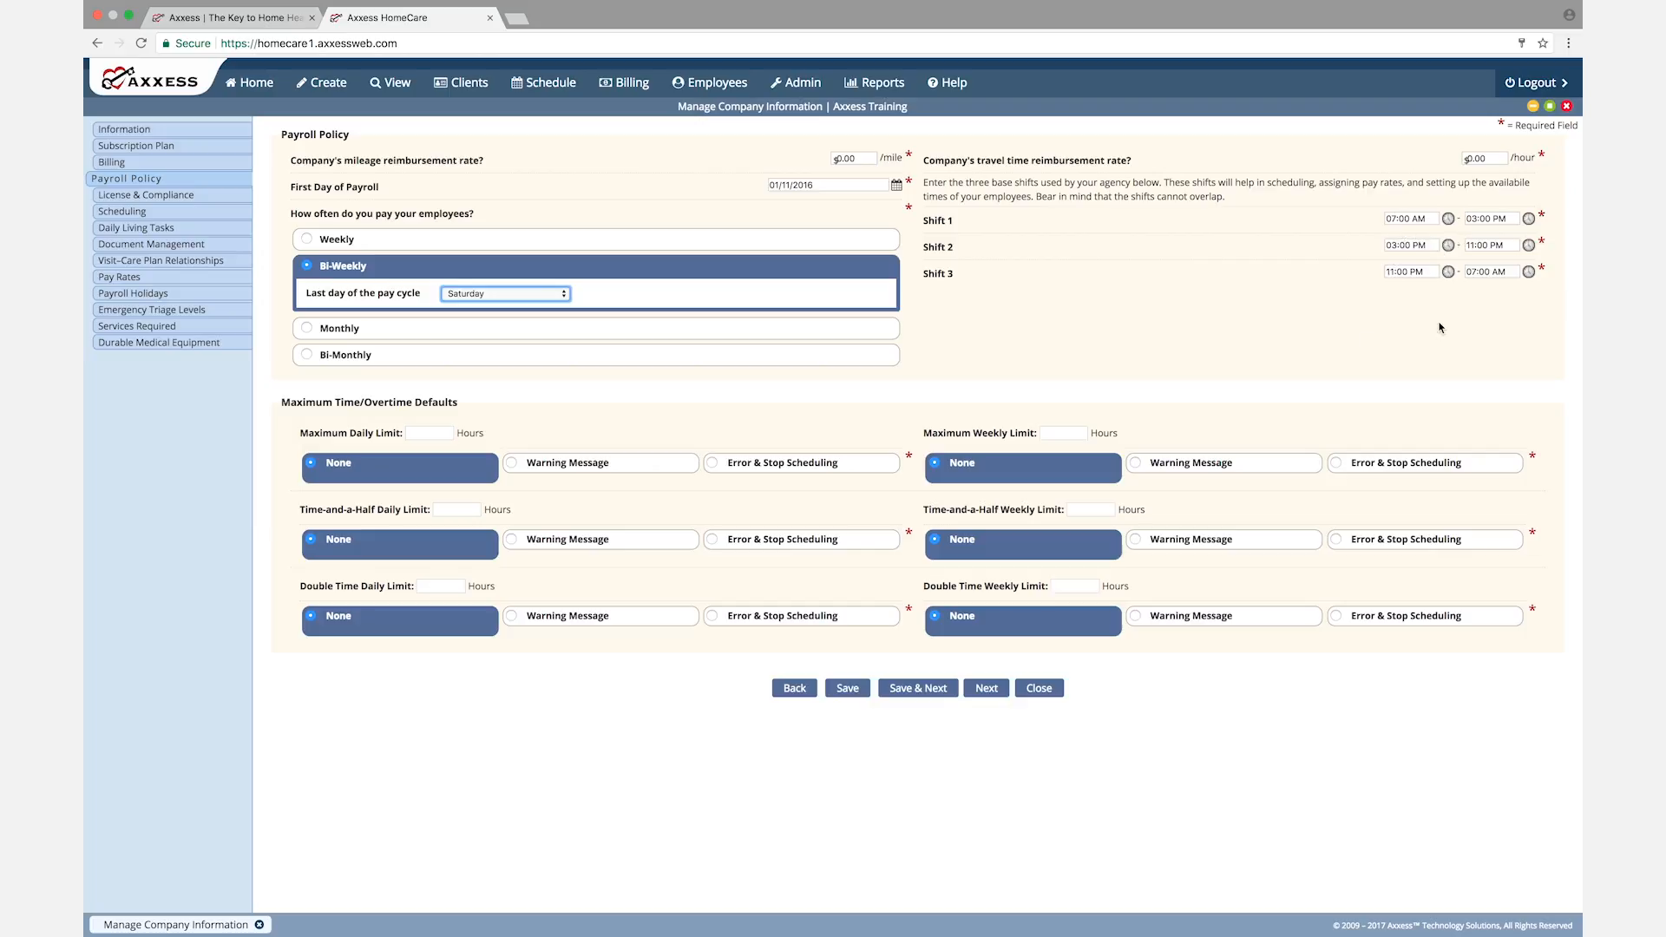
pyautogui.click(1355, 334)
pyautogui.click(917, 690)
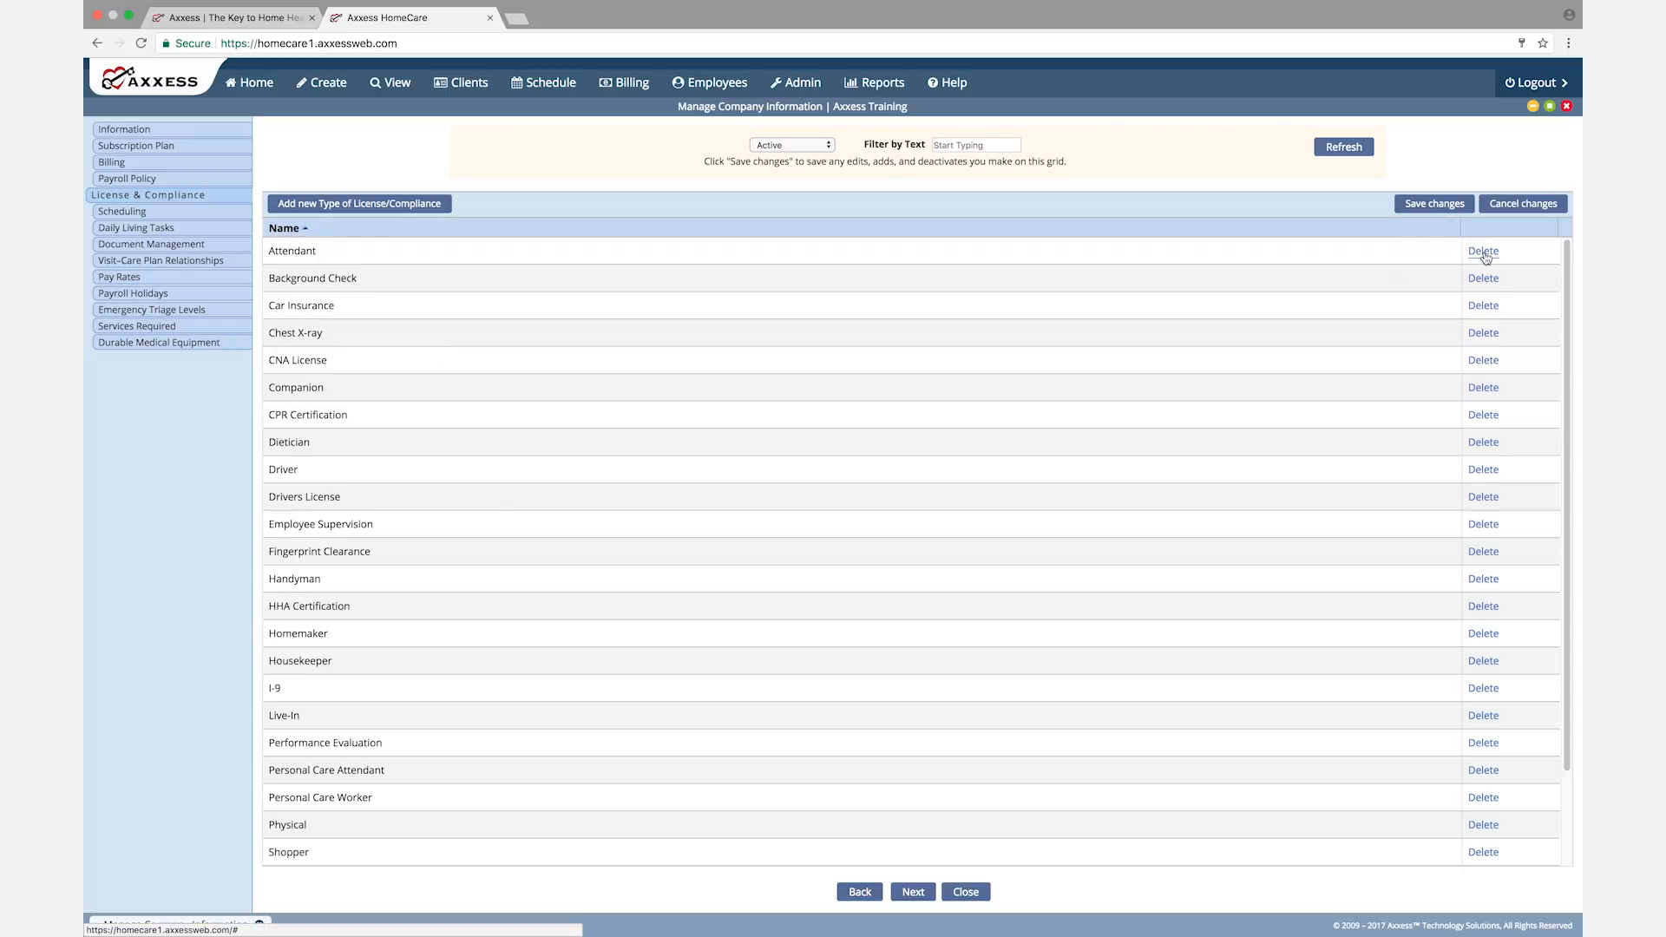
# Step: Start a blank license/compliance type entry, show the inactive types and return to the active list without saving the entry
pyautogui.click(366, 207)
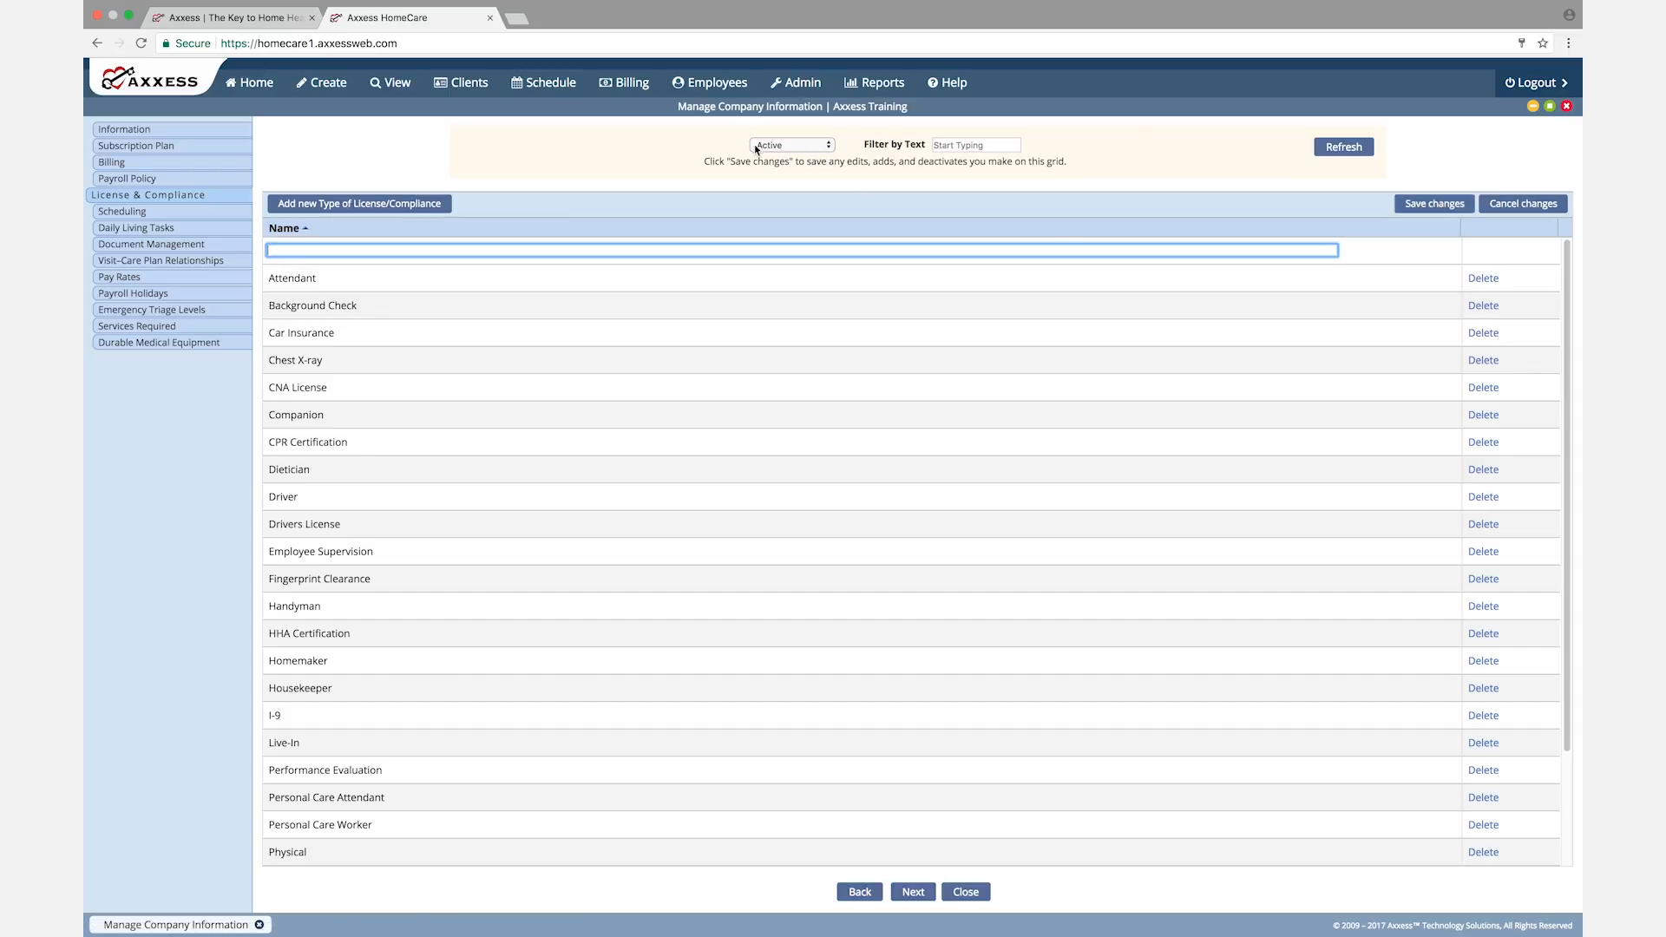
pyautogui.click(829, 147)
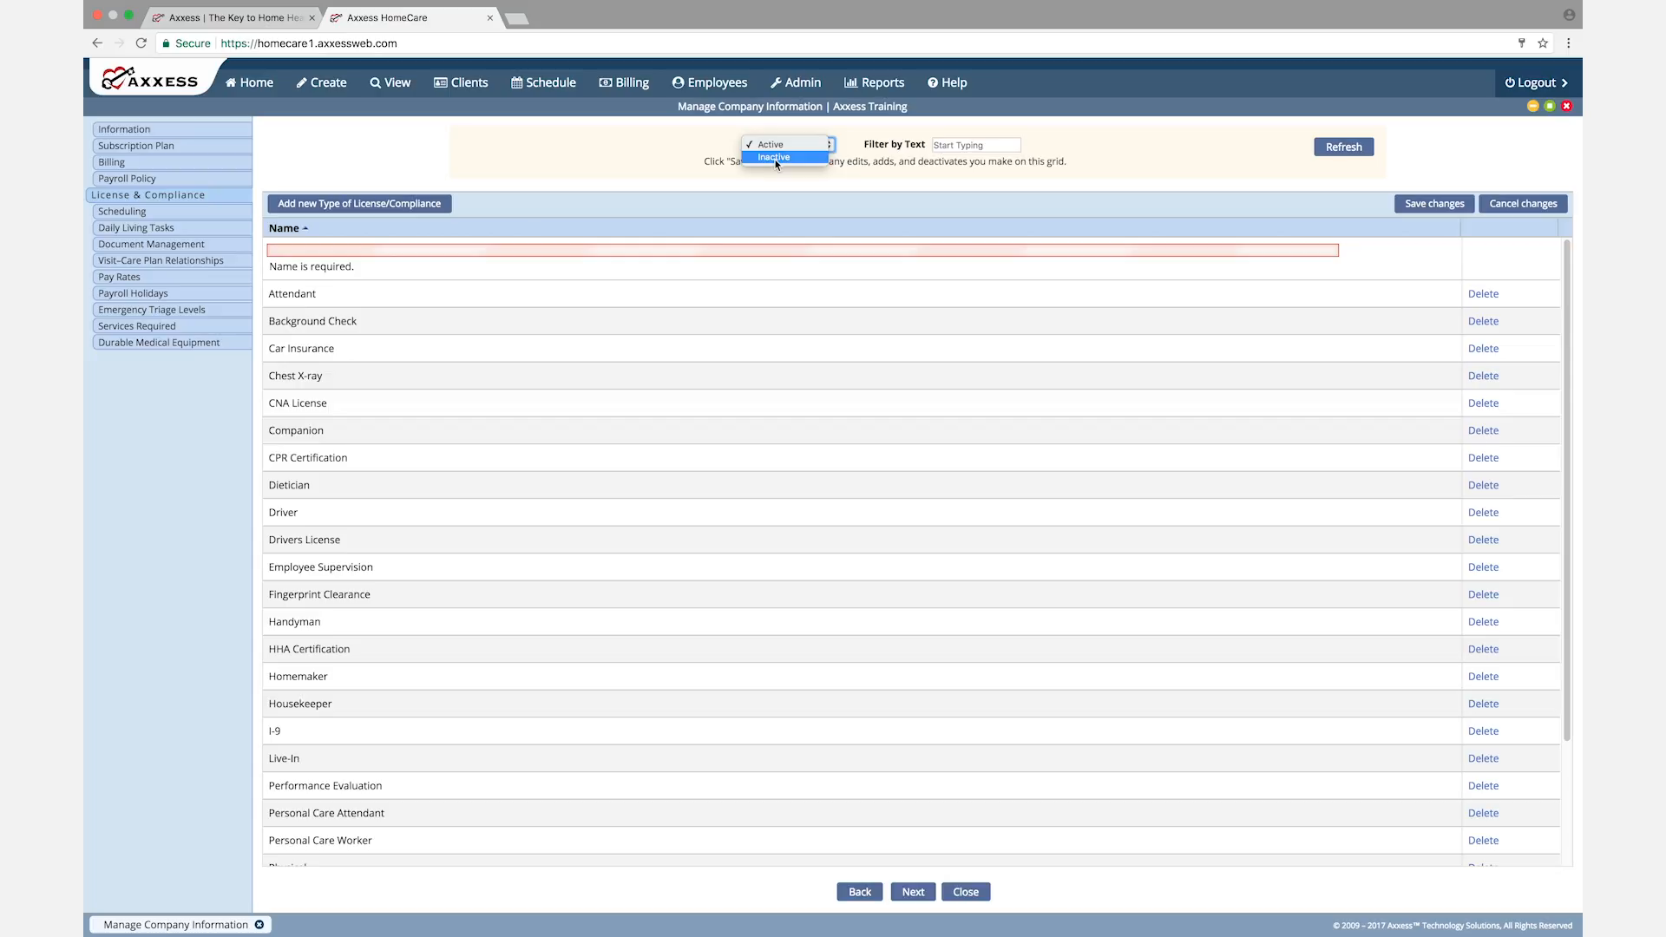
pyautogui.click(773, 161)
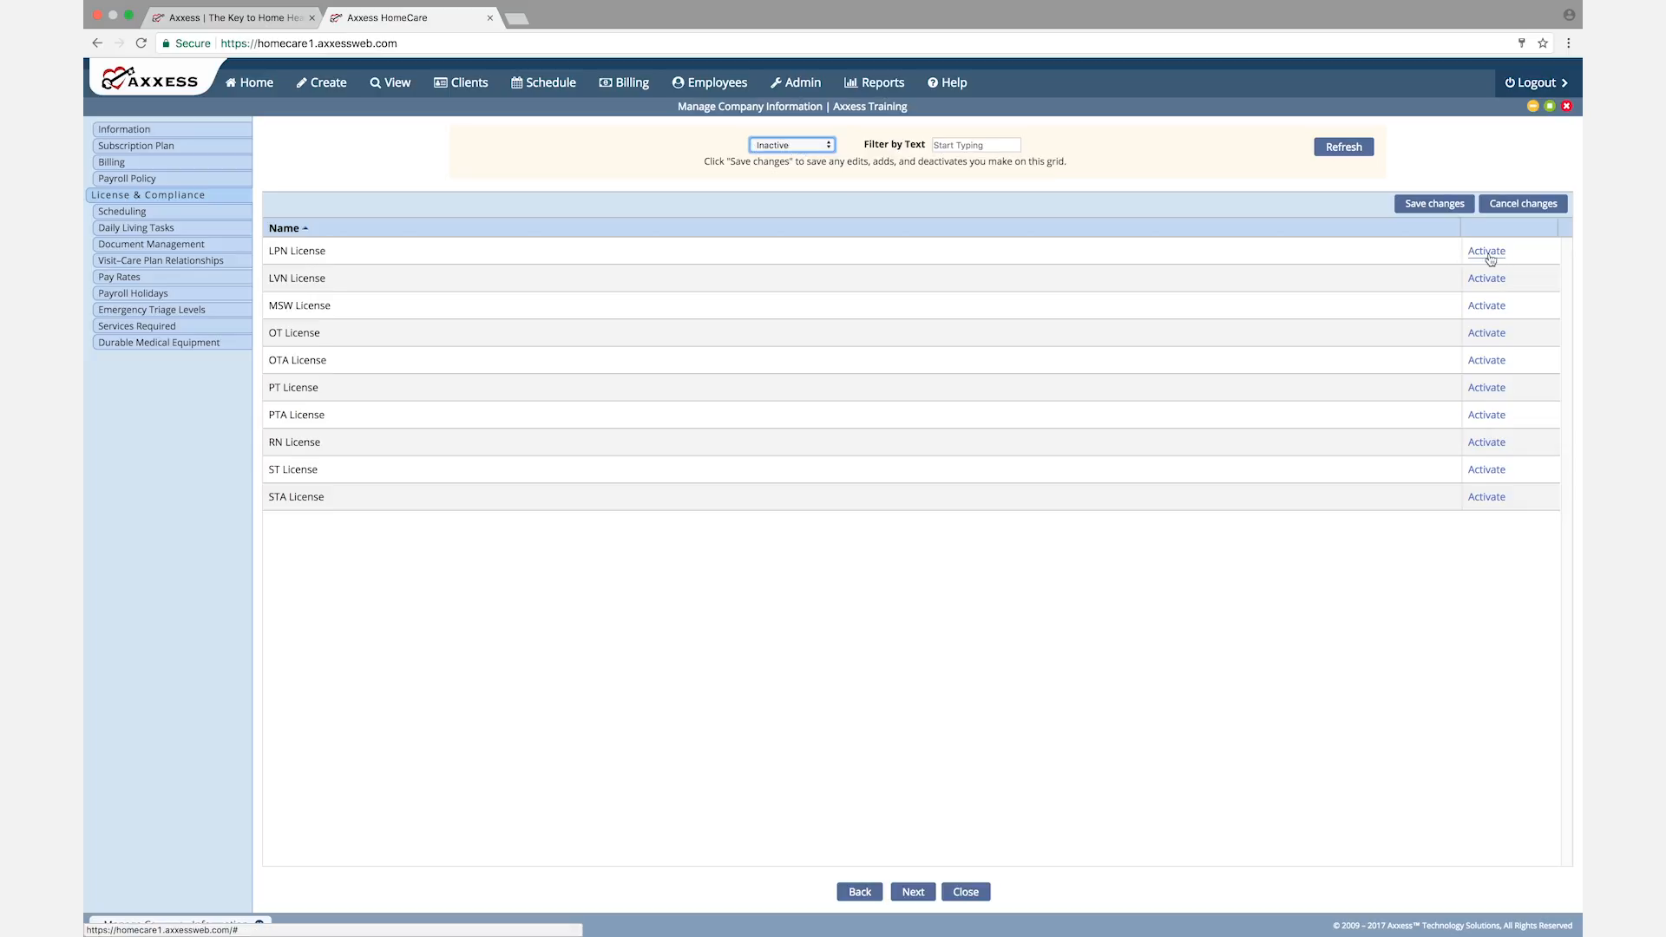
pyautogui.click(828, 146)
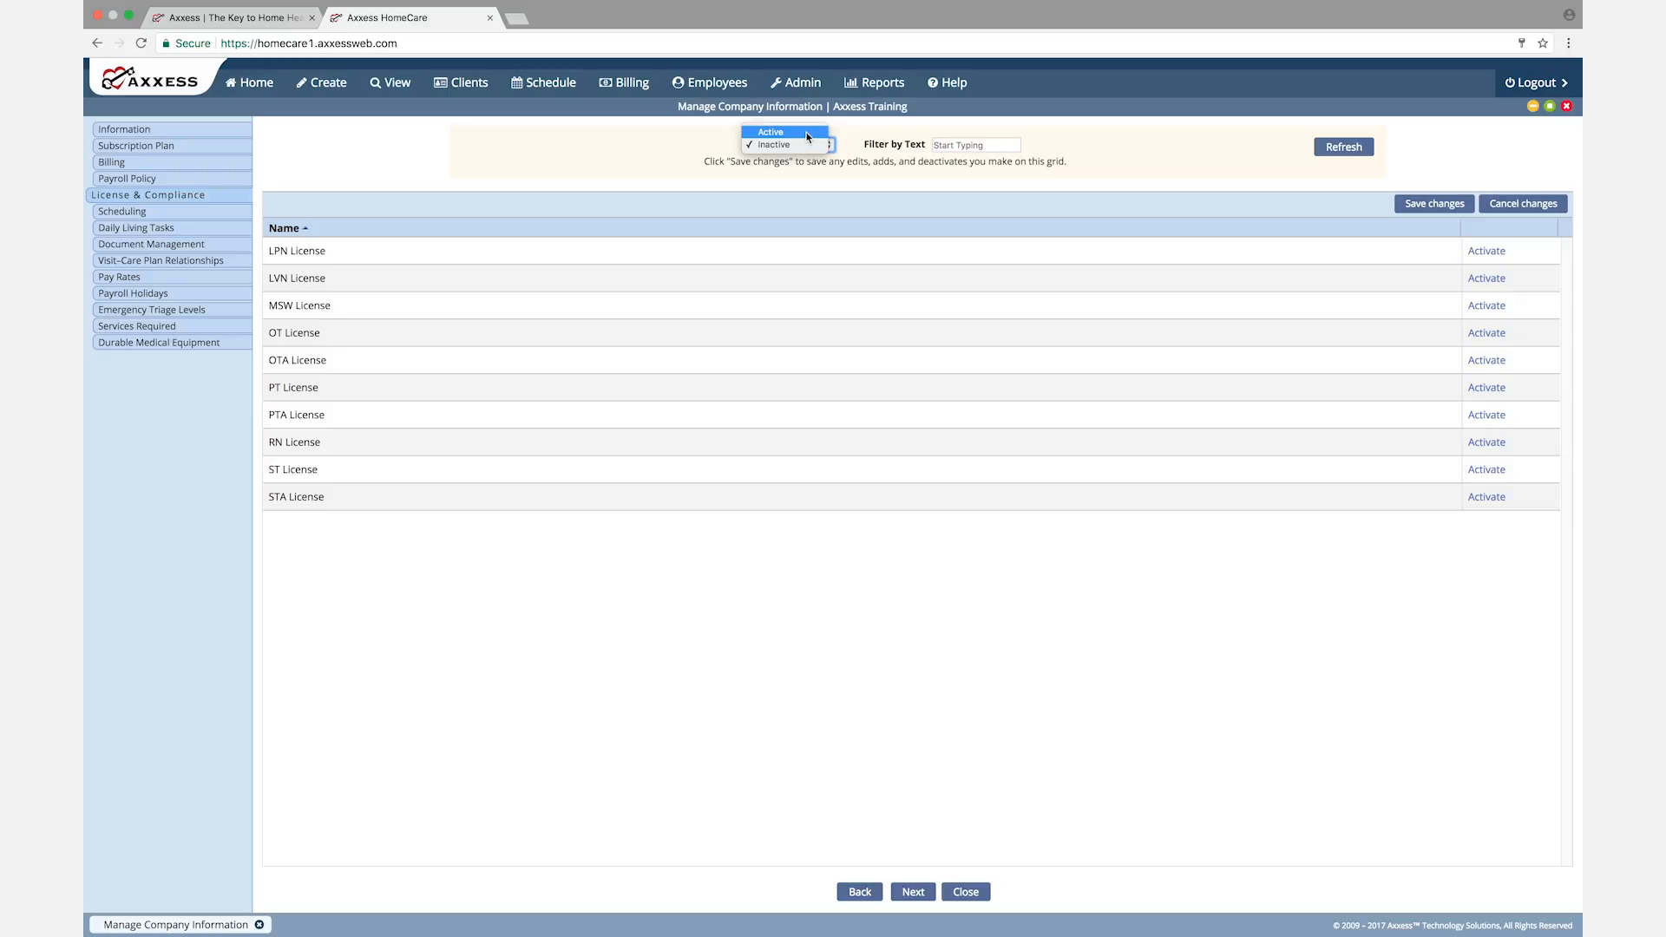
pyautogui.click(807, 134)
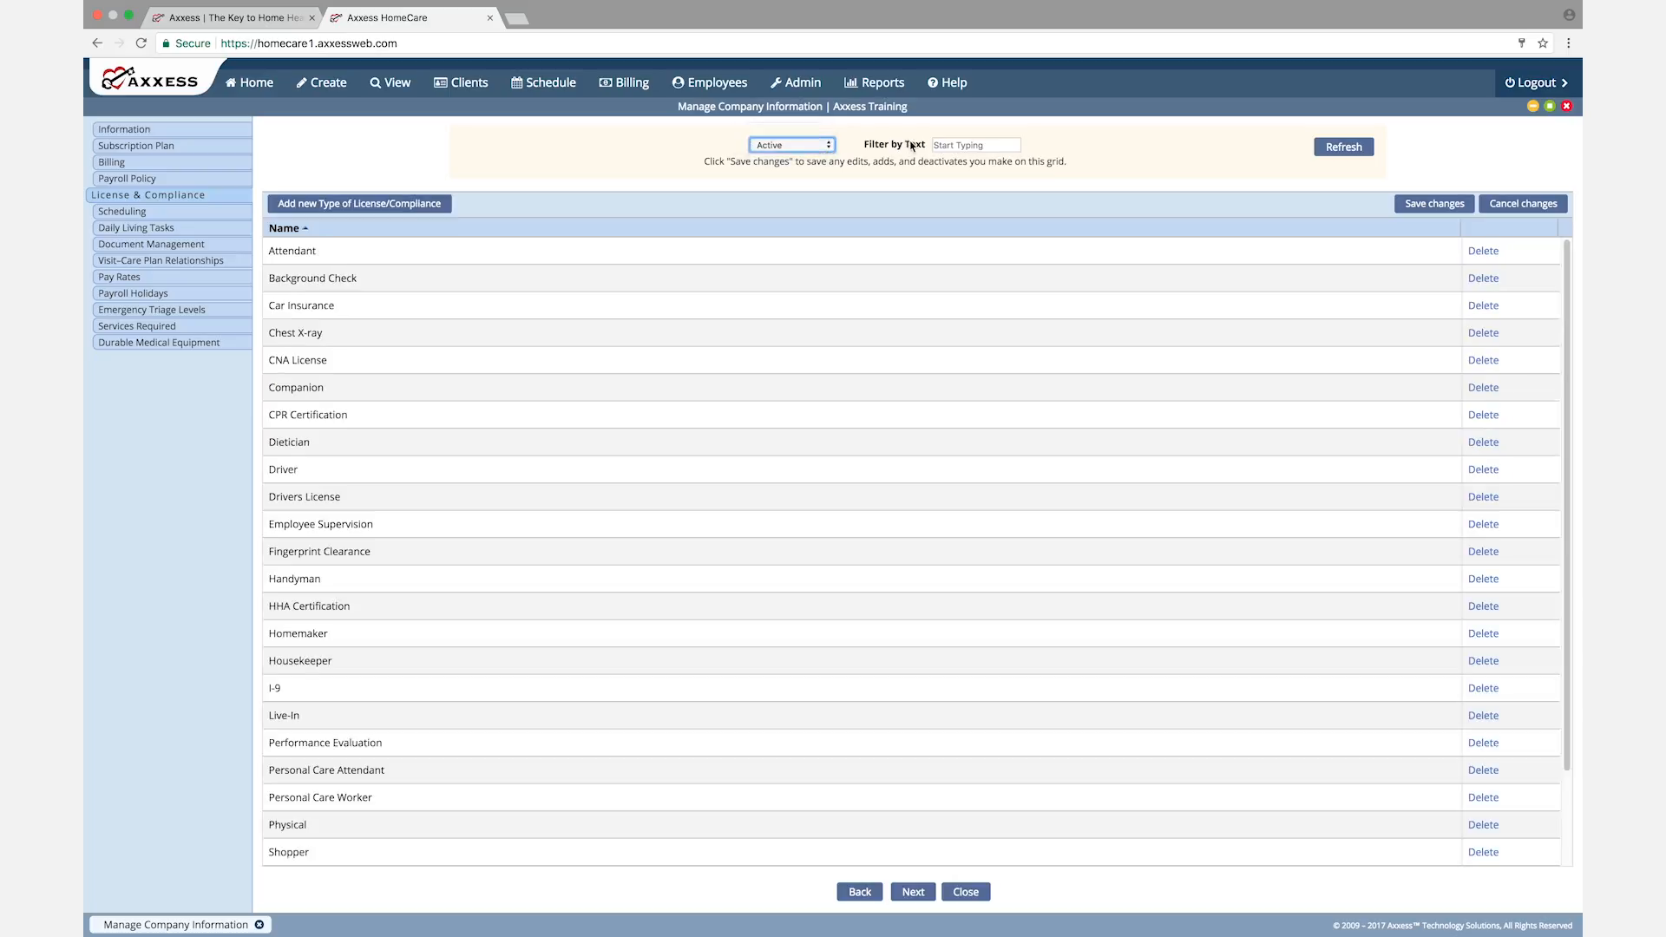
# Step: Filter the active license types by "hom", refresh the list and continue to Scheduling
pyautogui.click(964, 146)
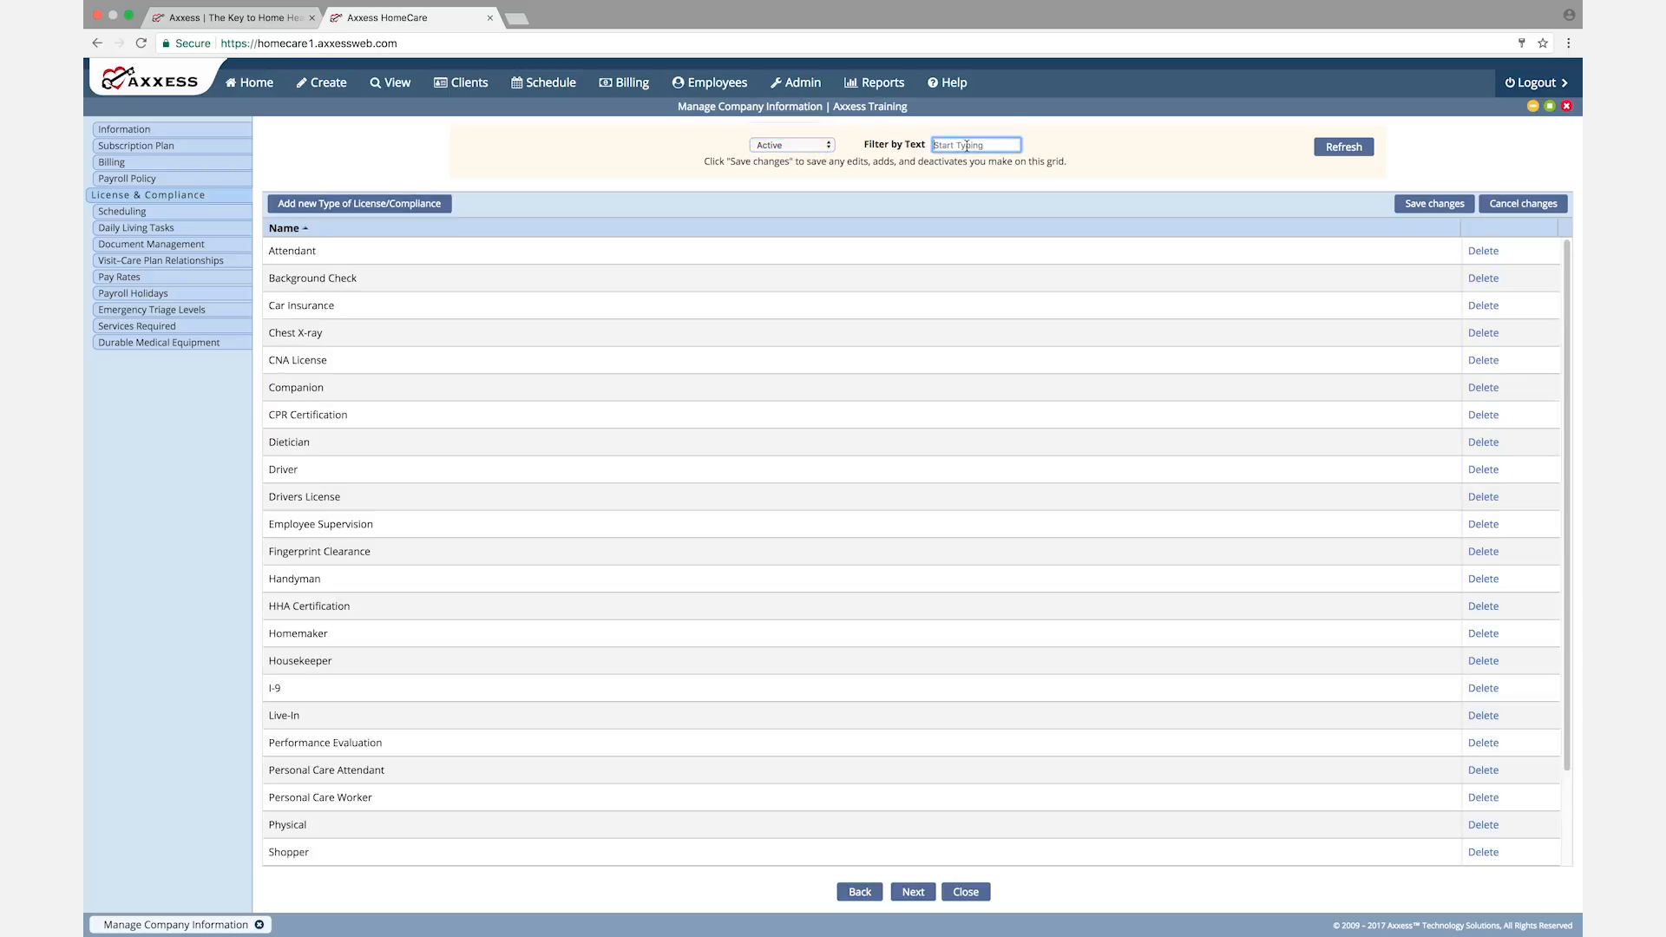
pyautogui.write('h')
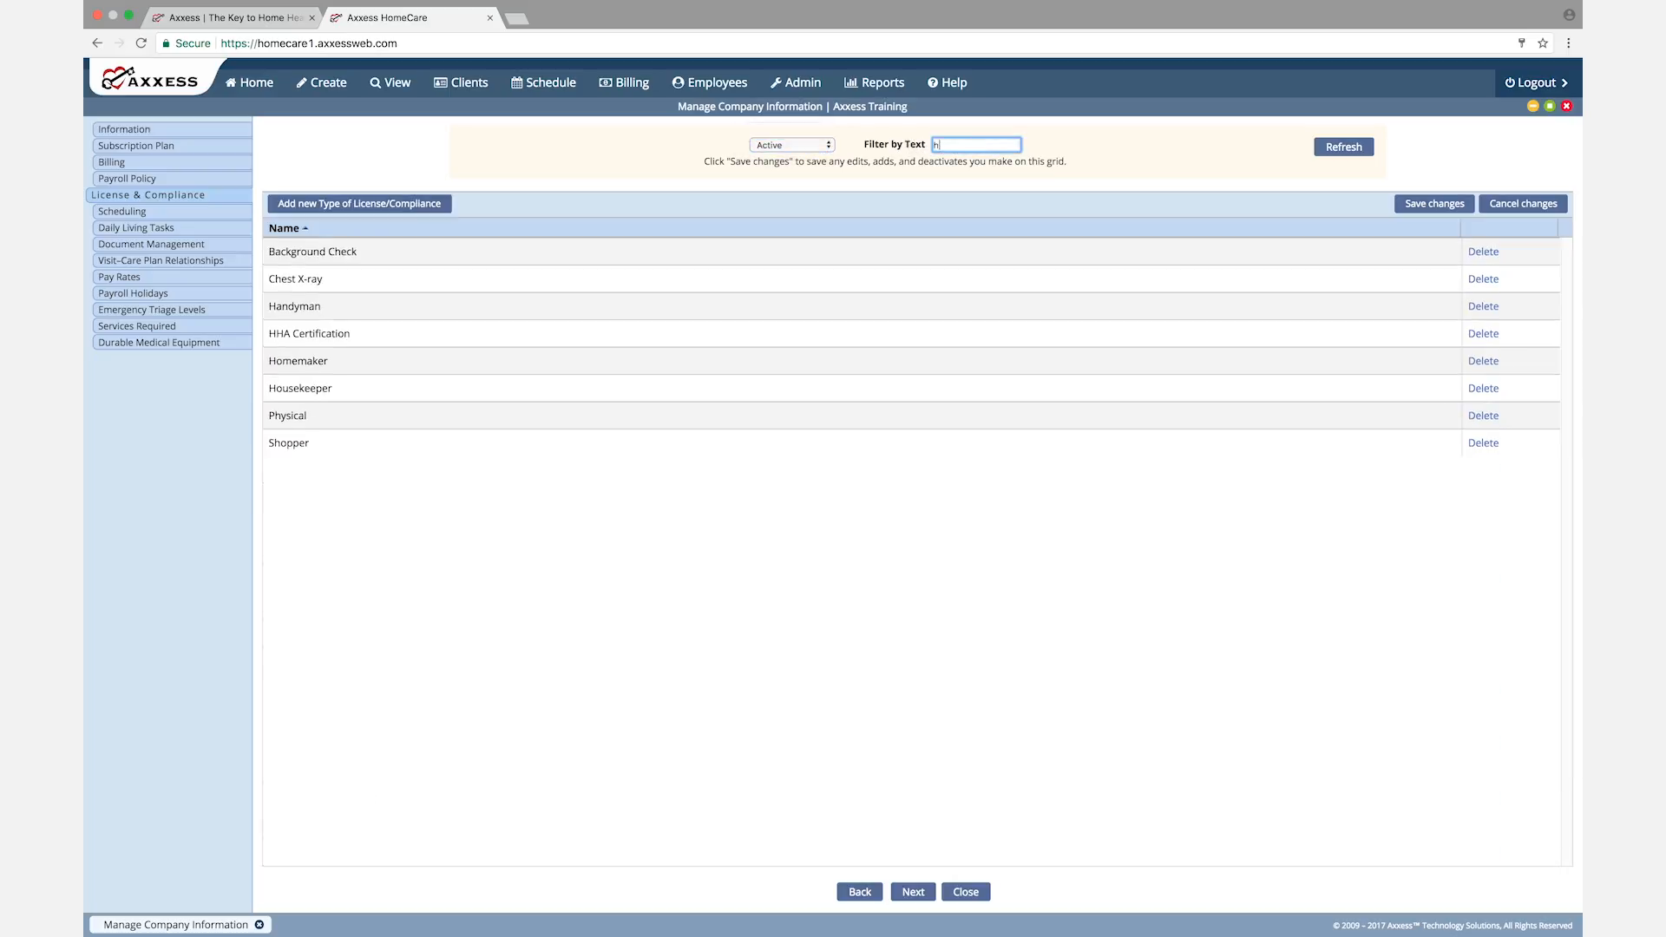
pyautogui.write('om')
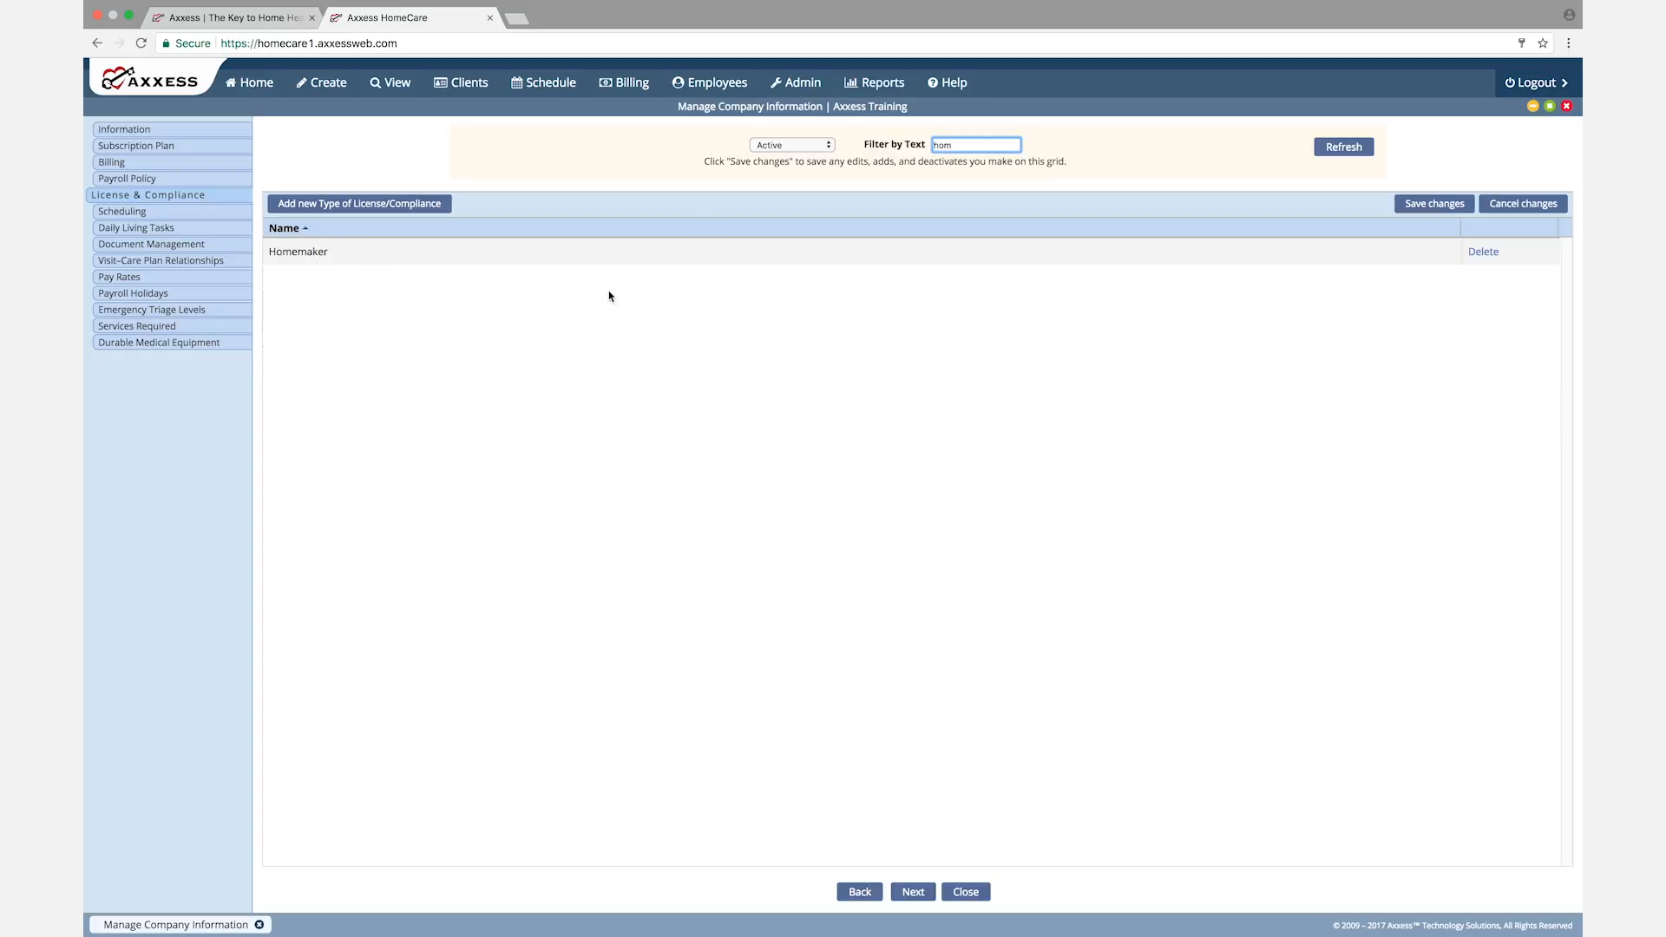
pyautogui.click(1343, 147)
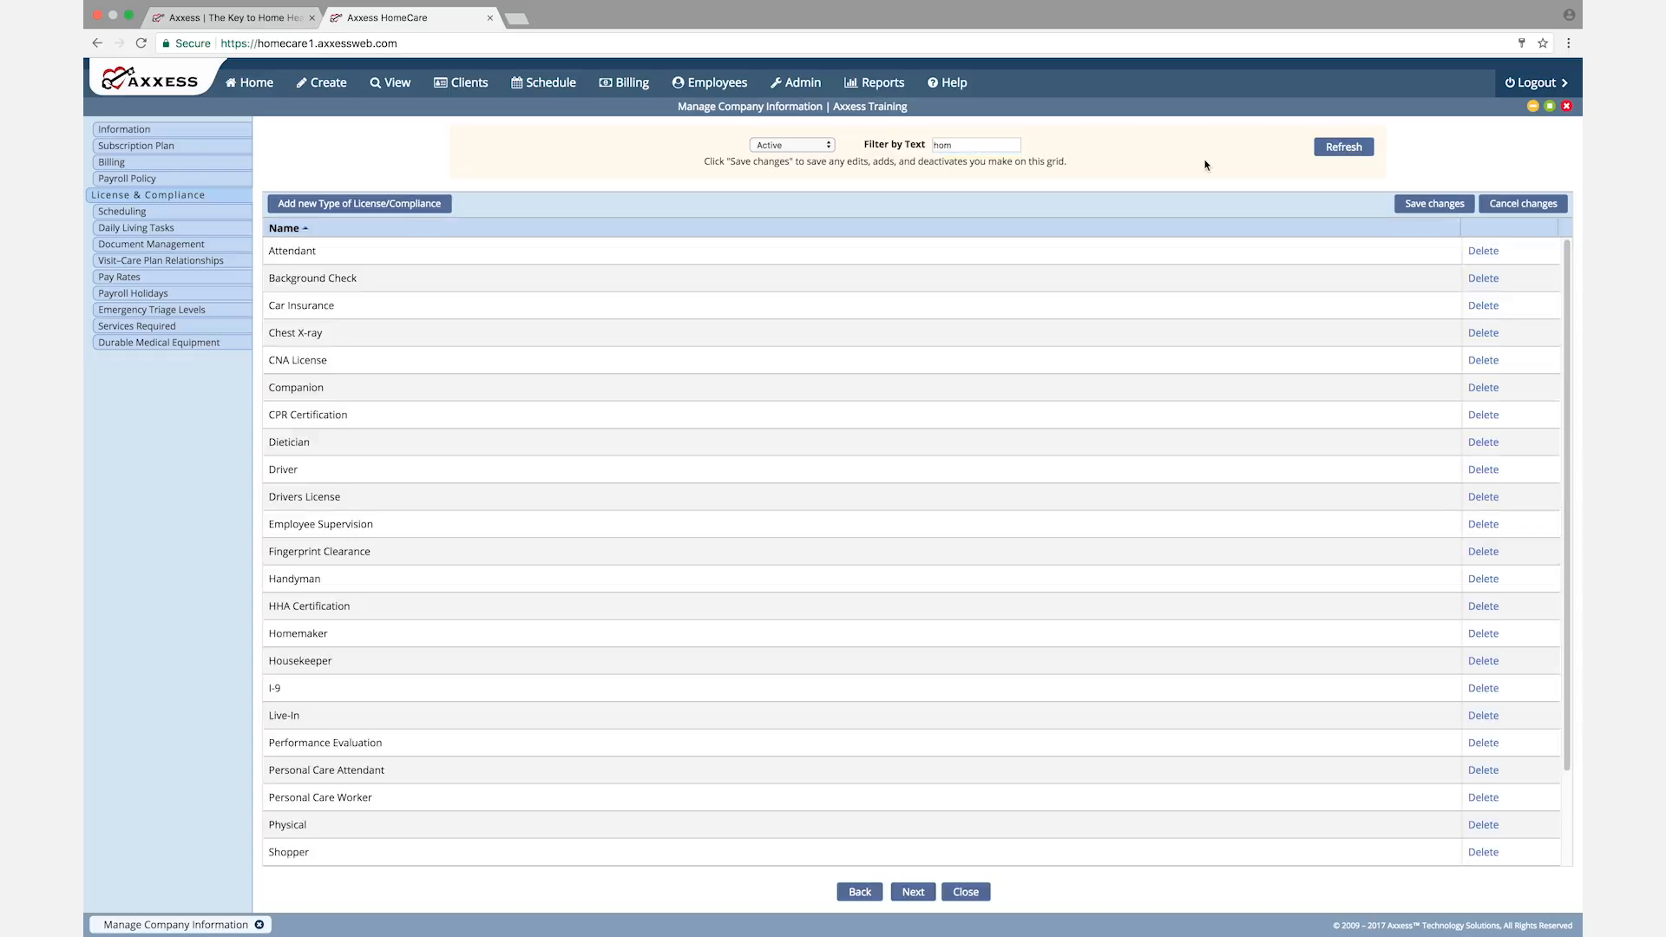
pyautogui.click(913, 893)
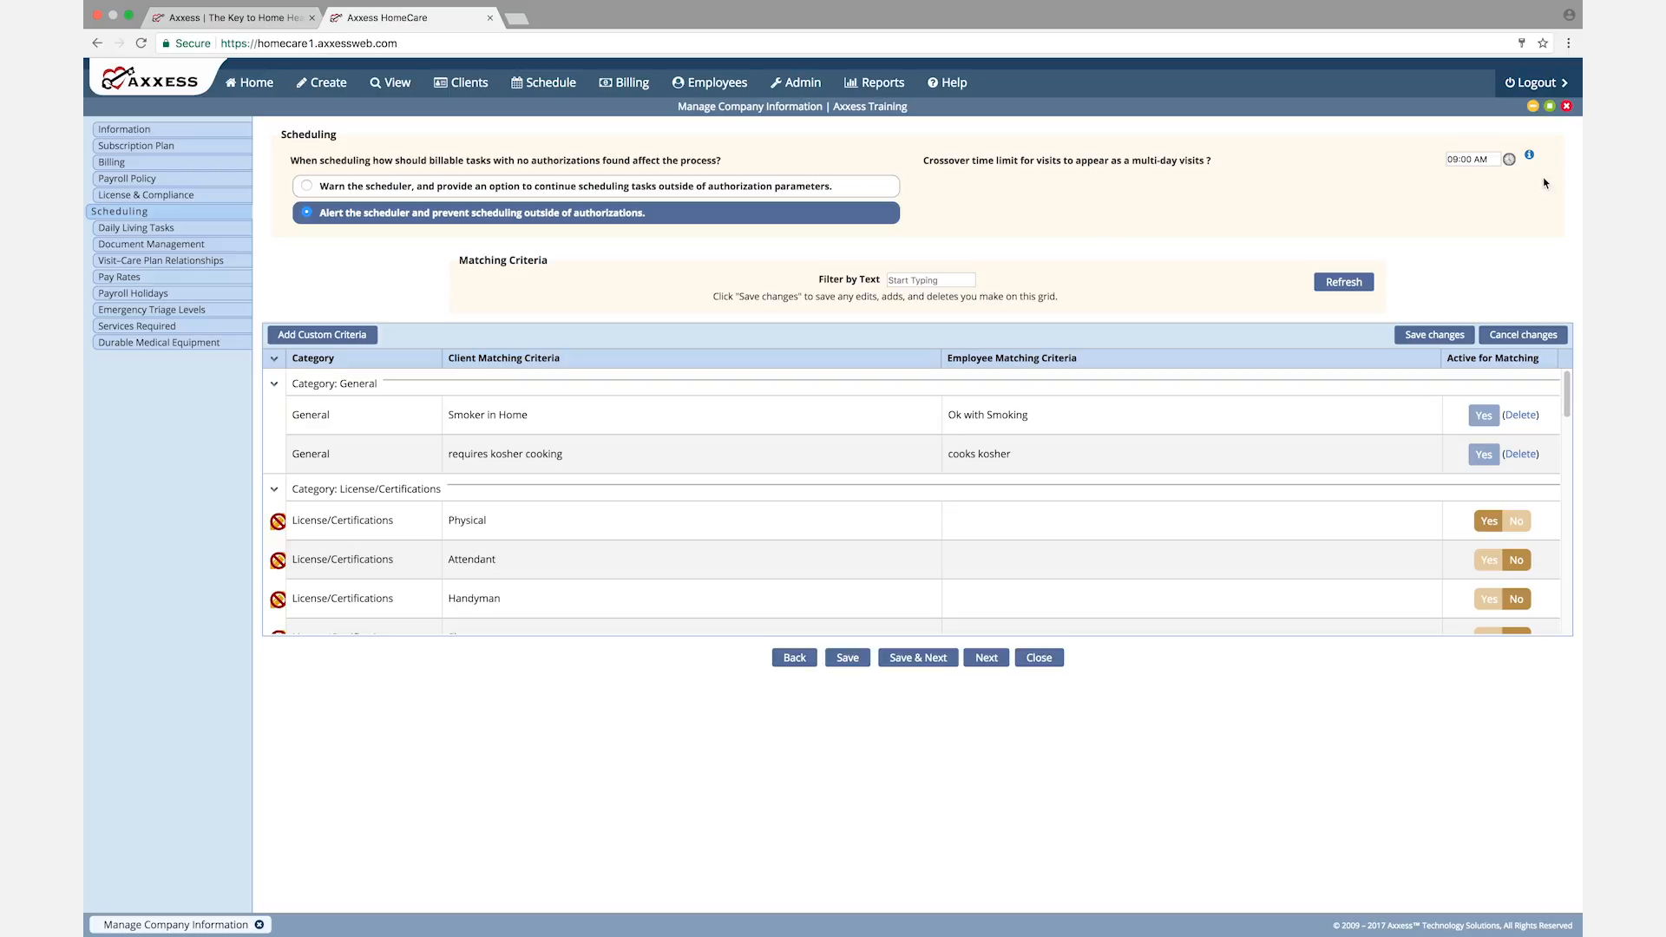
# Step: Check the available times and the help note for the multi-day visit crossover time limit
pyautogui.click(1493, 159)
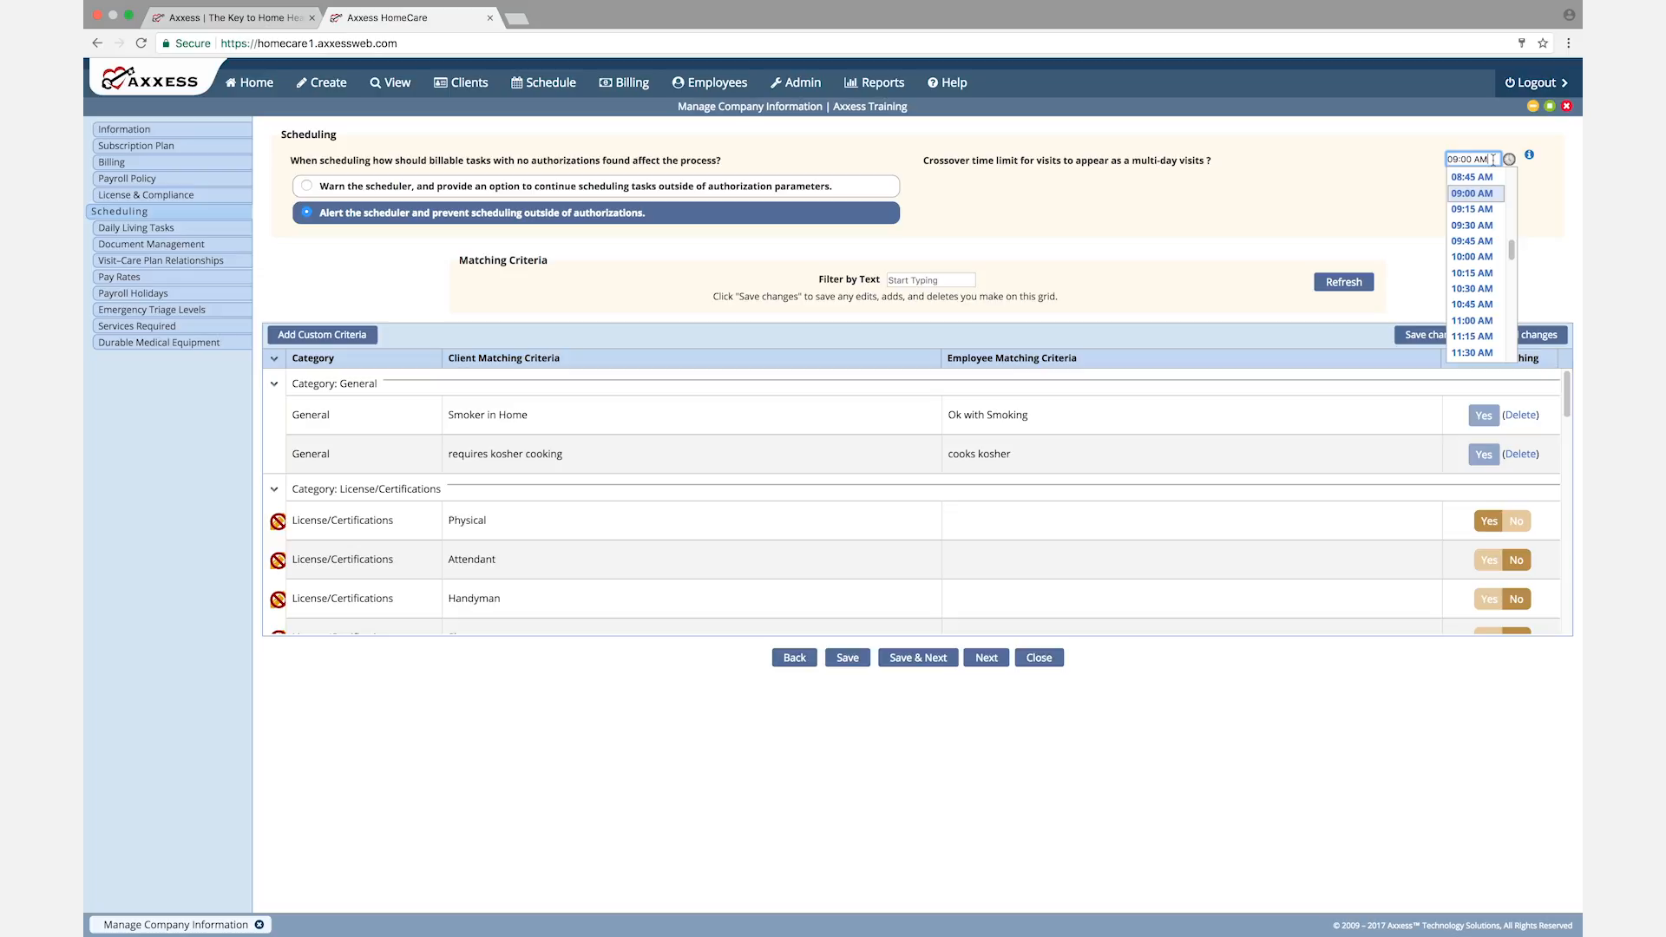
pyautogui.moveTo(1530, 155)
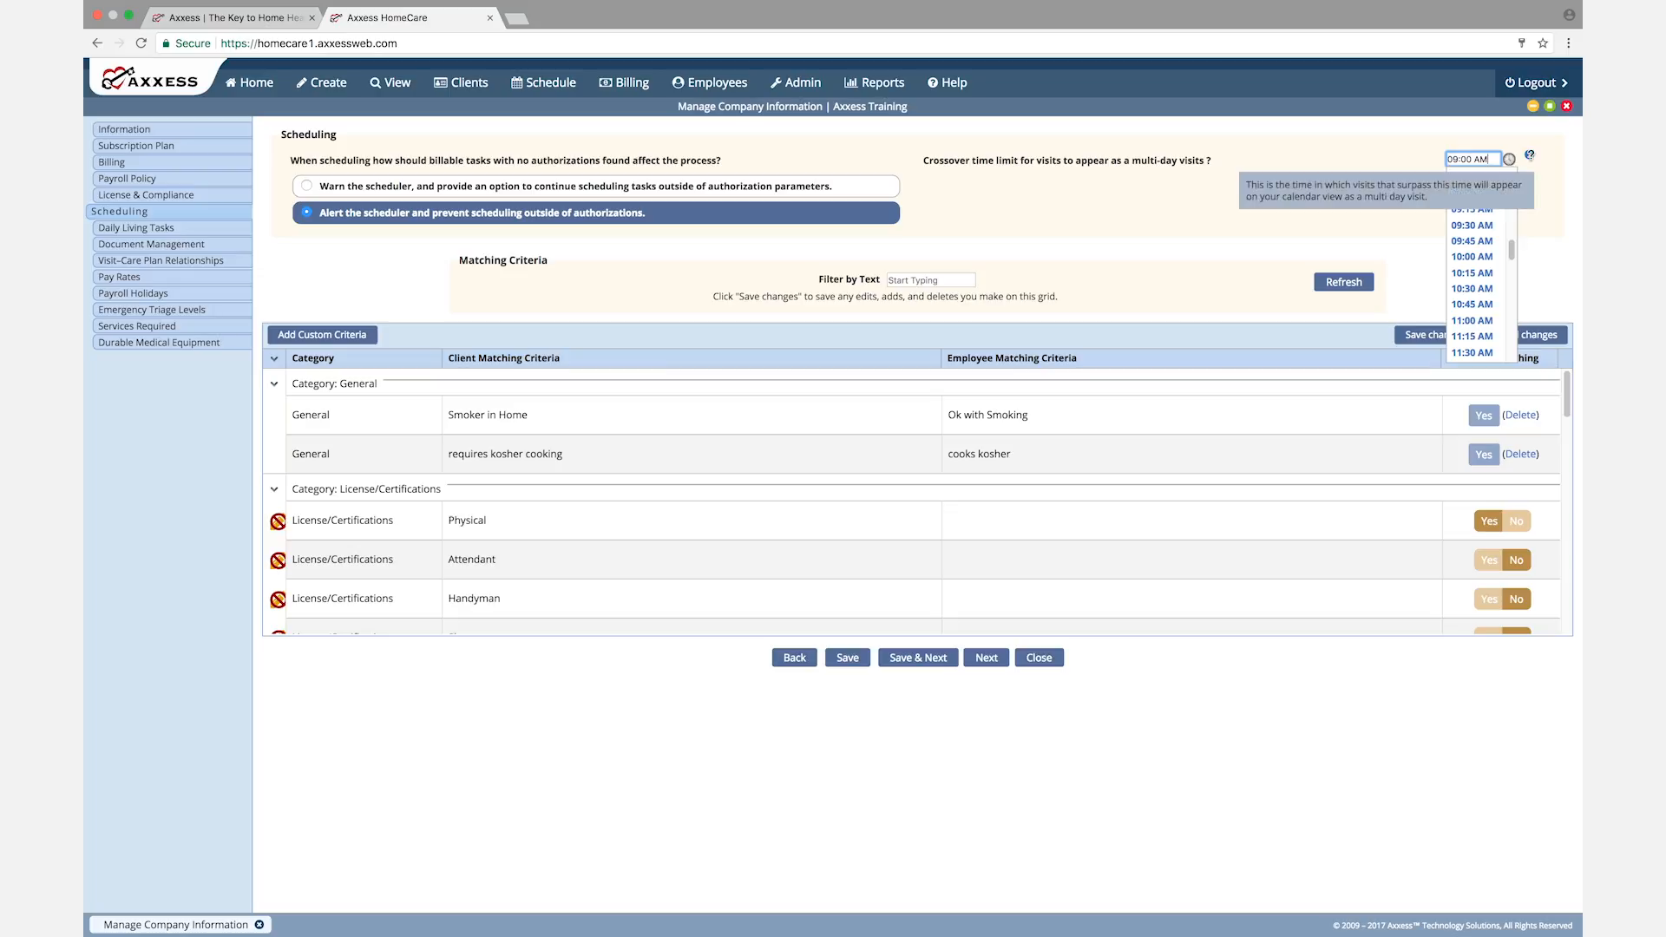
pyautogui.click(975, 230)
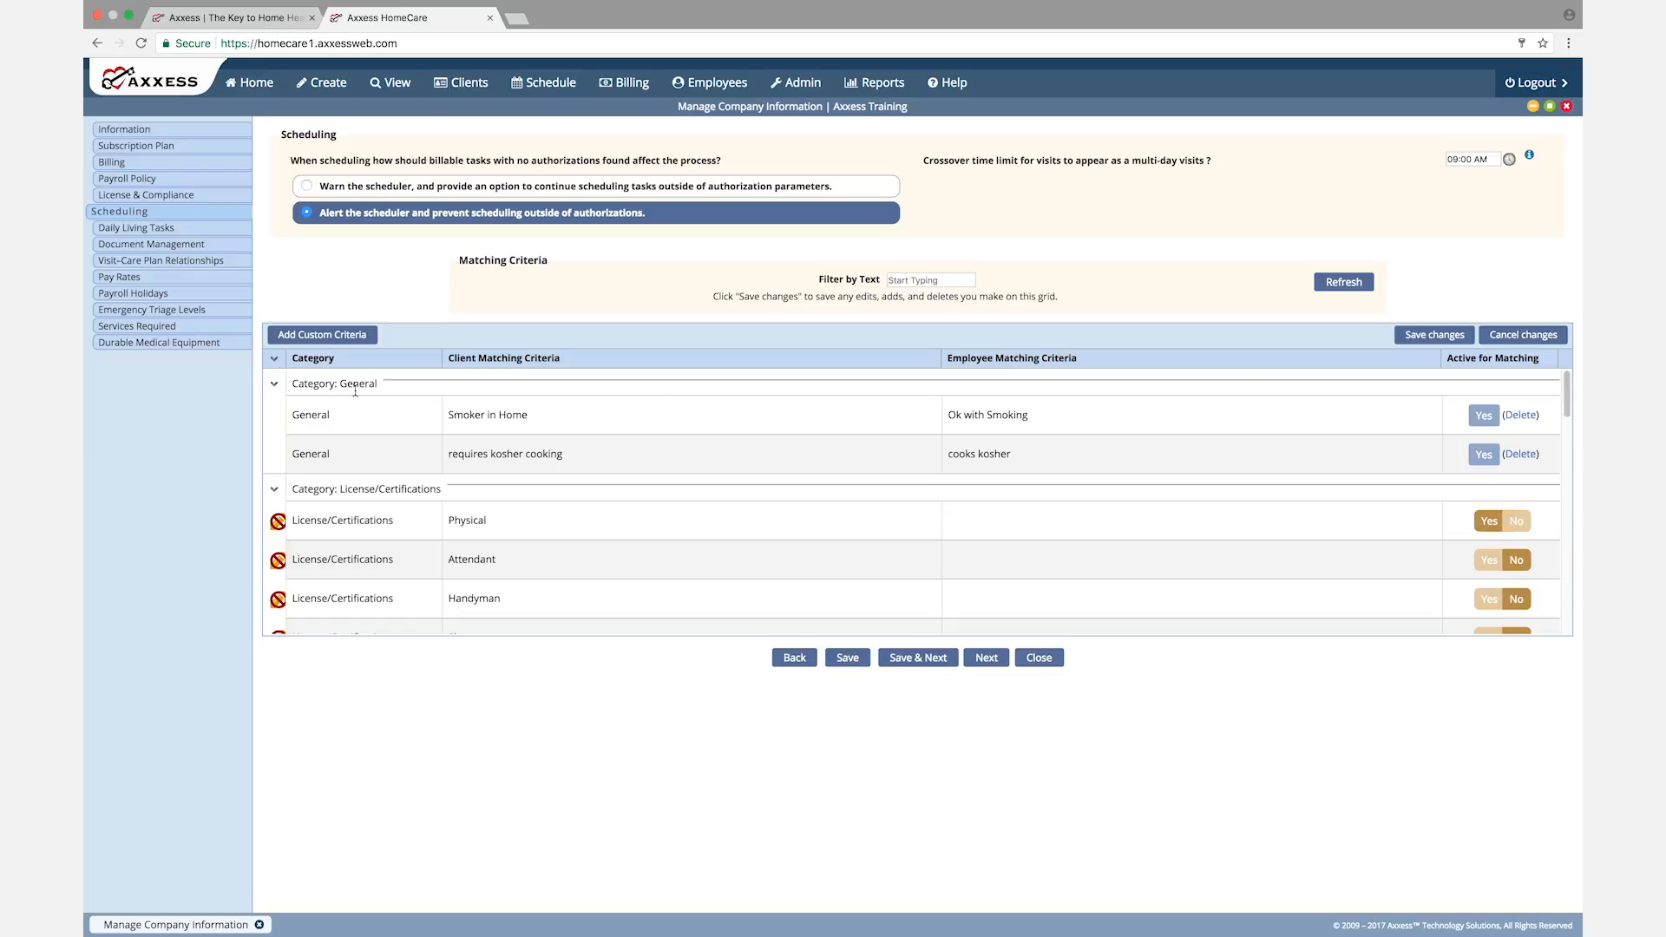
# Step: Add a custom matching criterion in the General category with the client criterion "ok with dogs"
pyautogui.click(323, 336)
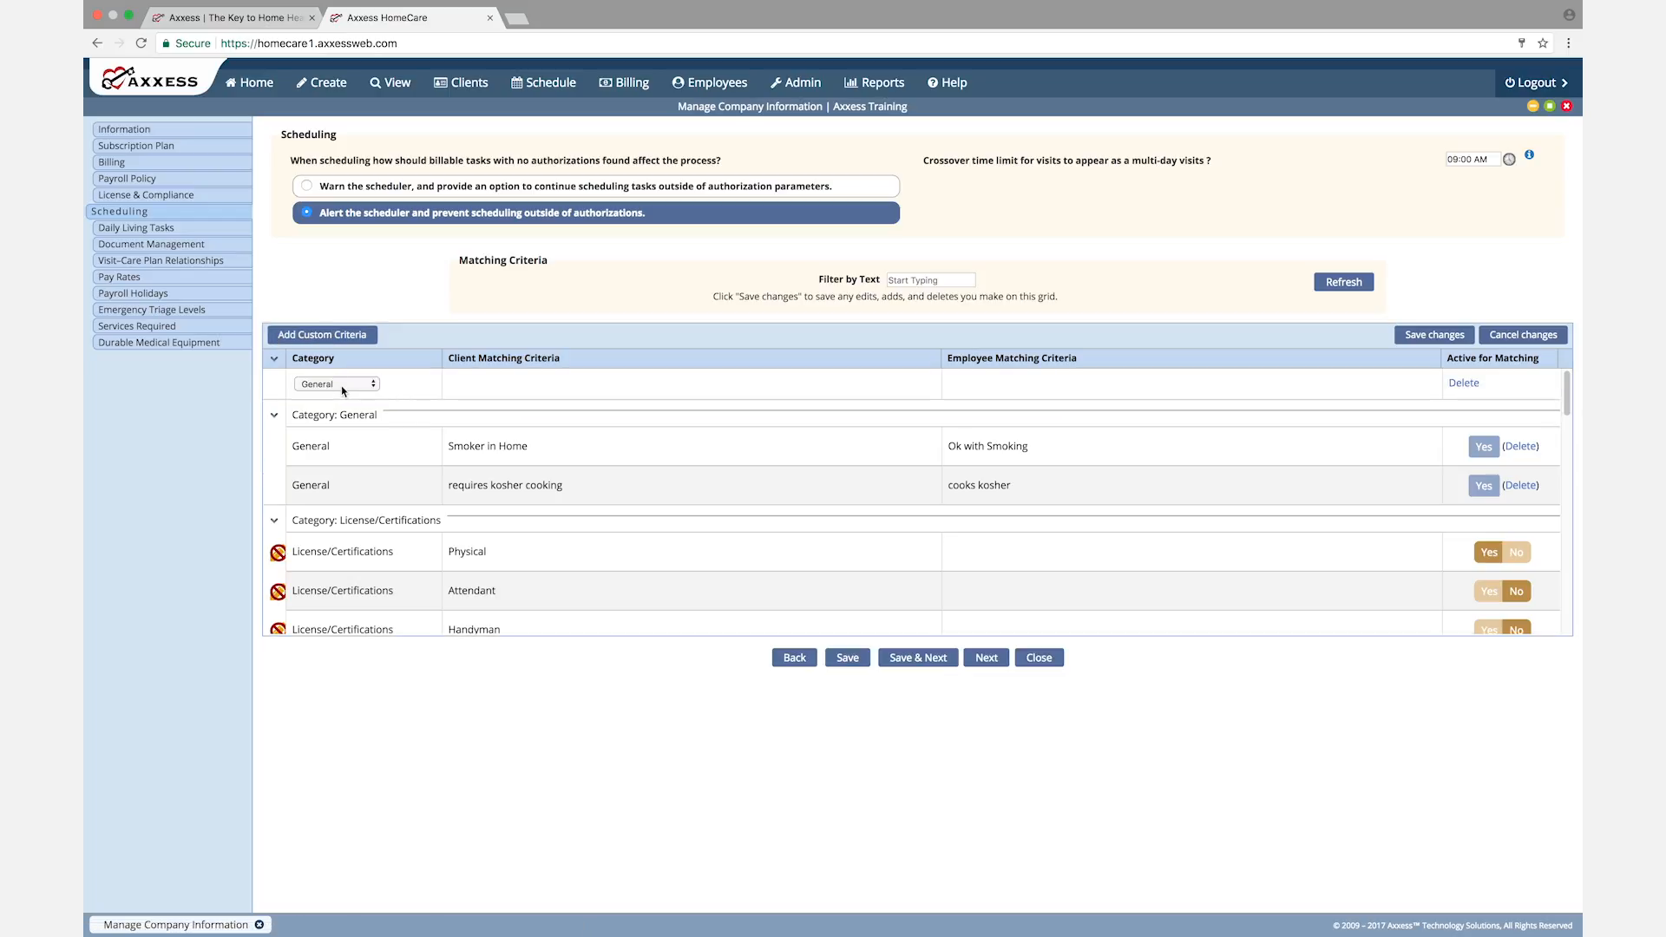
pyautogui.click(375, 384)
pyautogui.click(474, 394)
pyautogui.click(472, 381)
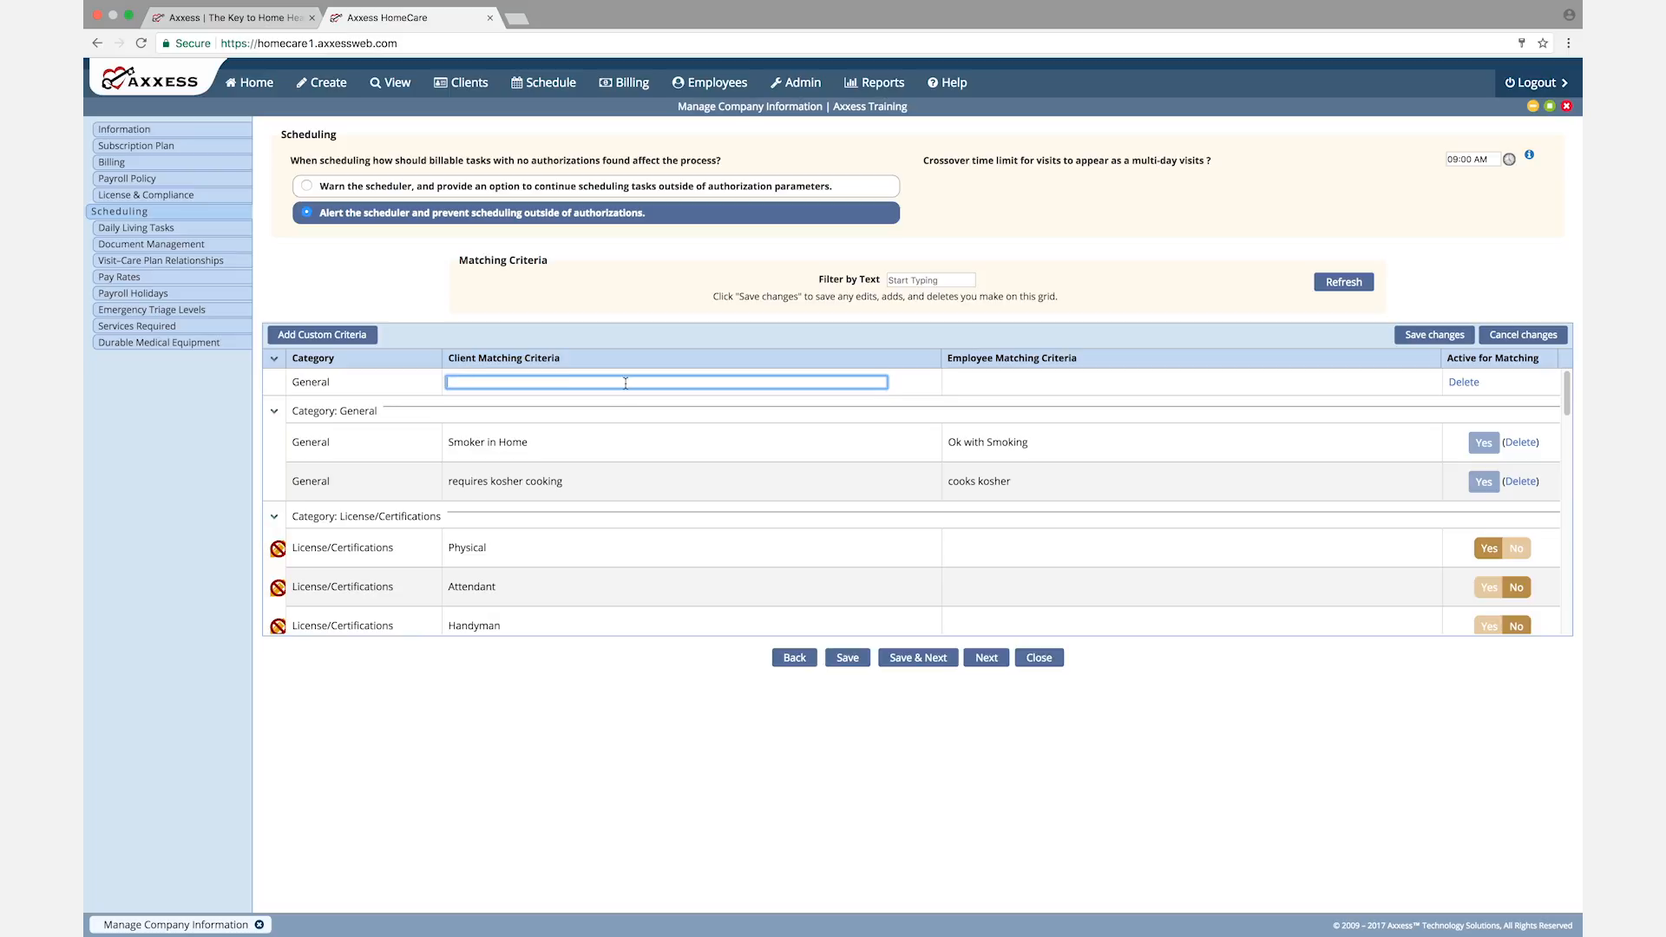
pyautogui.click(970, 388)
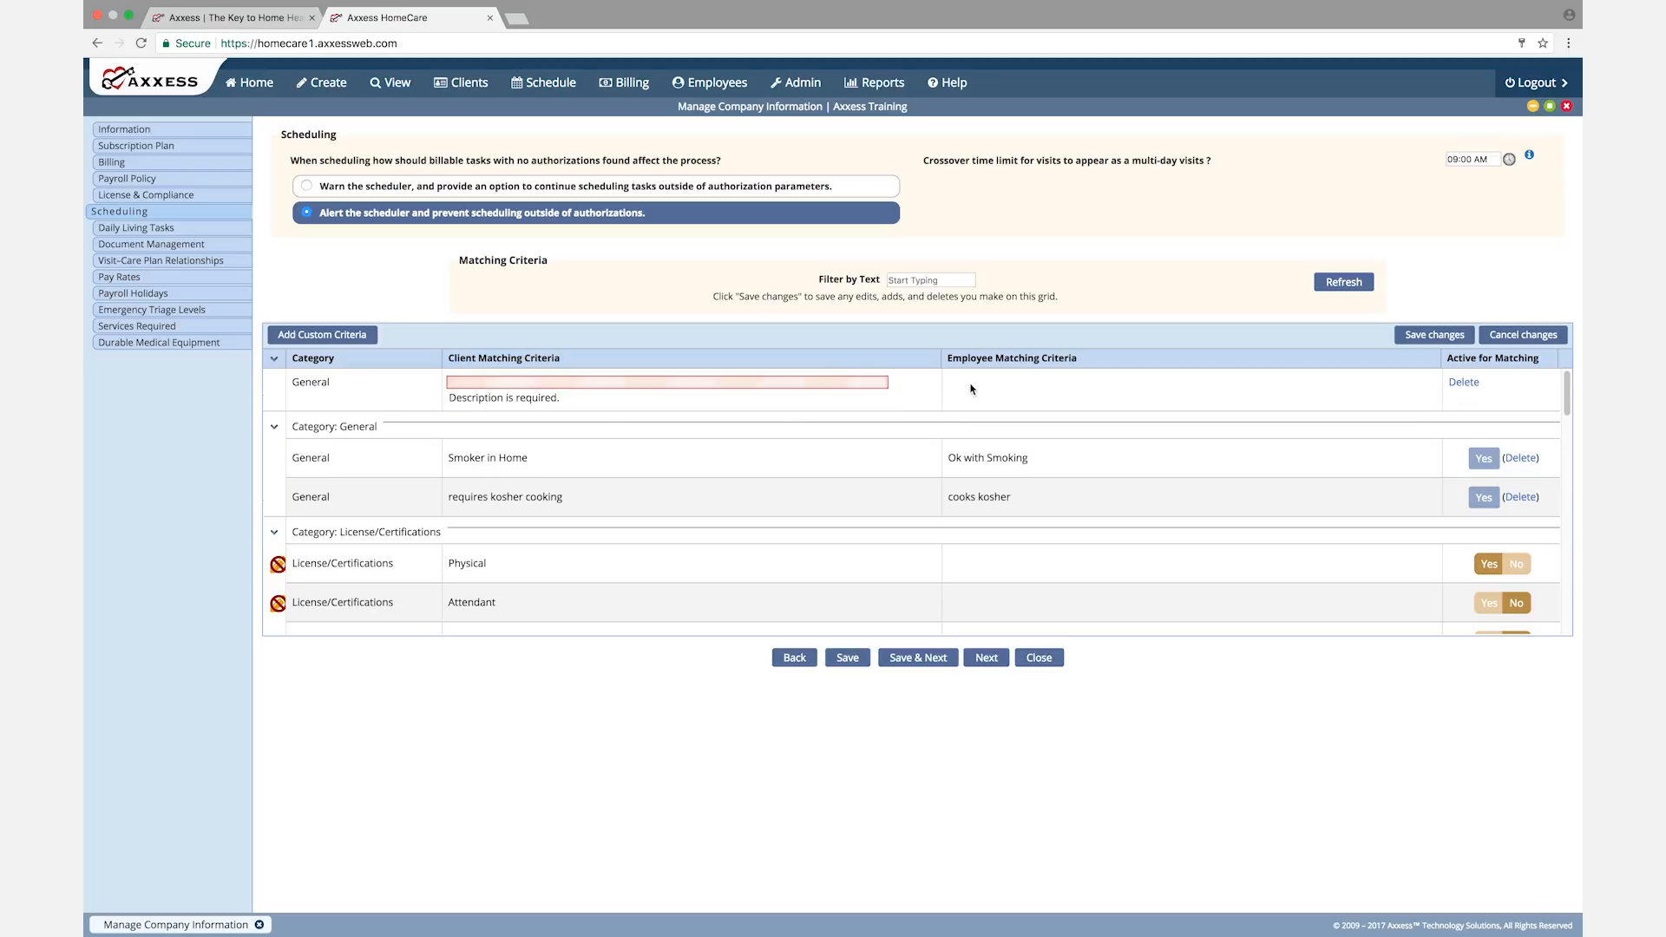
pyautogui.click(501, 381)
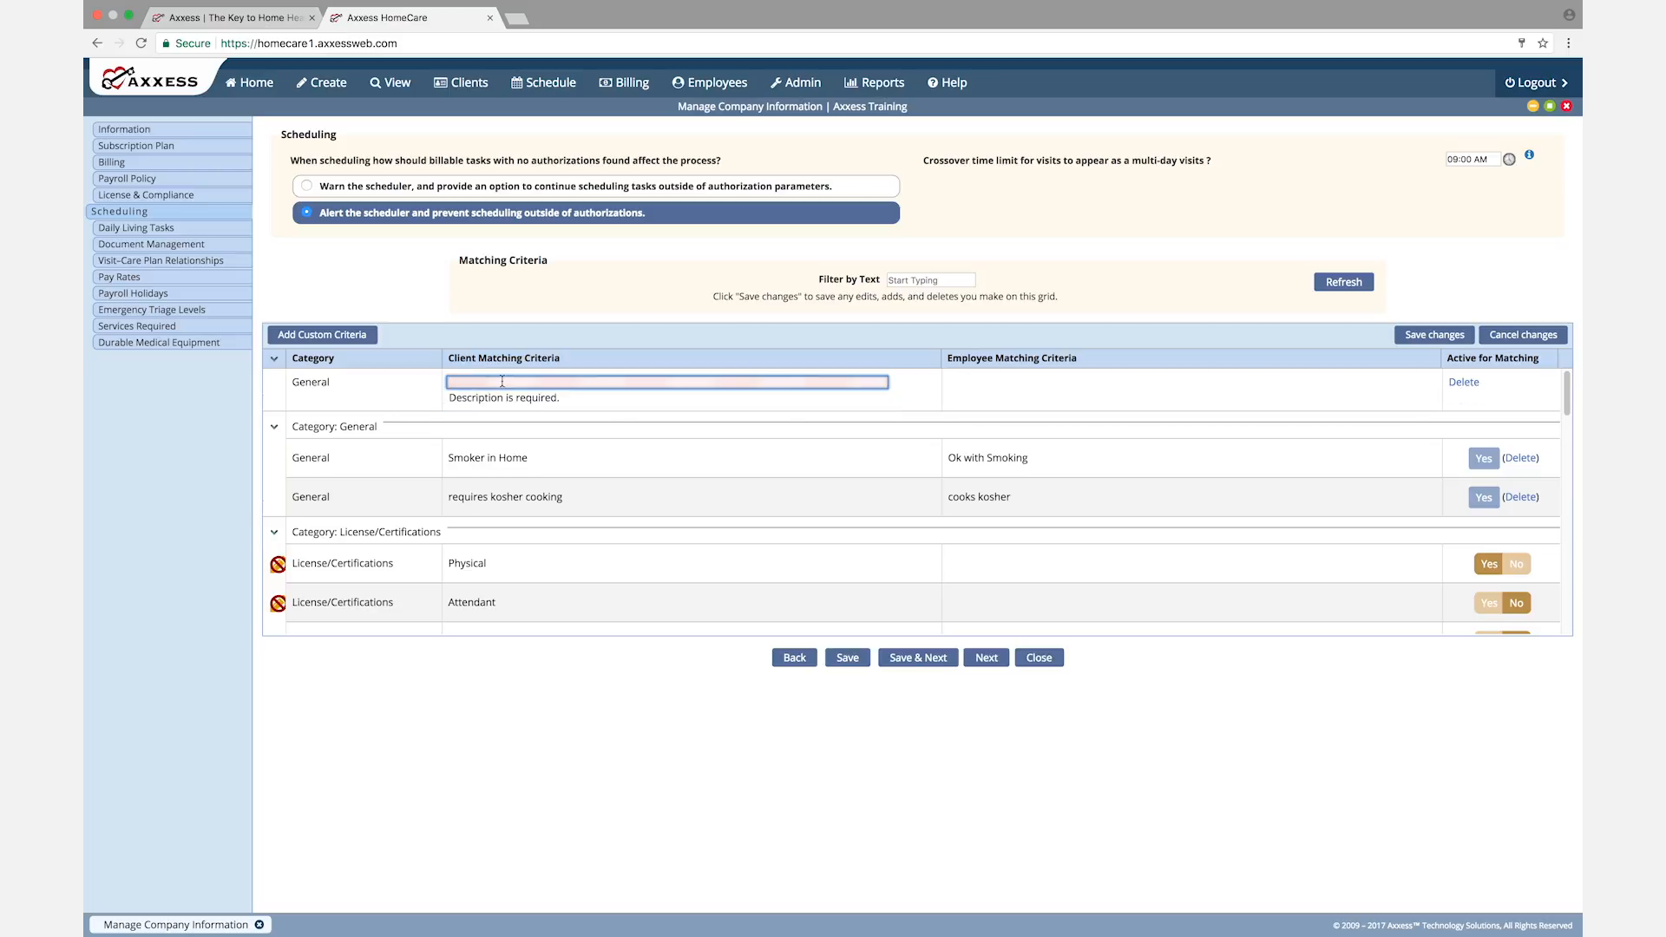
pyautogui.write('ok with dogs')
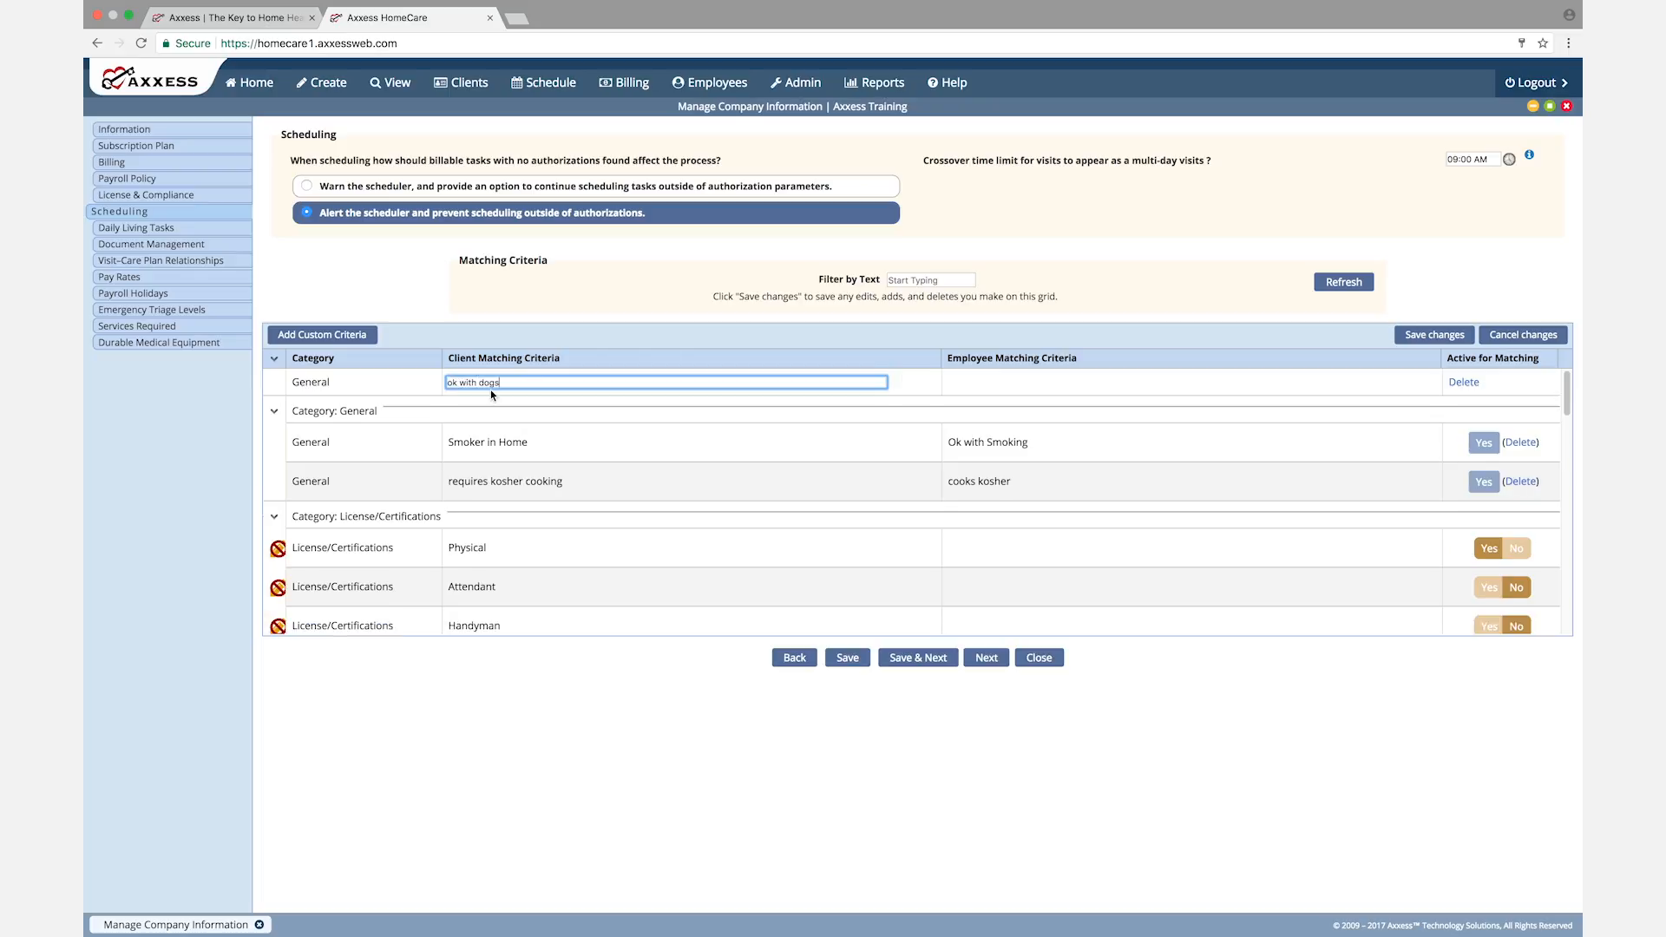
# Step: Set the new criterion's employee criterion to "ok with dogs", then save the Scheduling page and continue to Daily Living Tasks
pyautogui.click(972, 382)
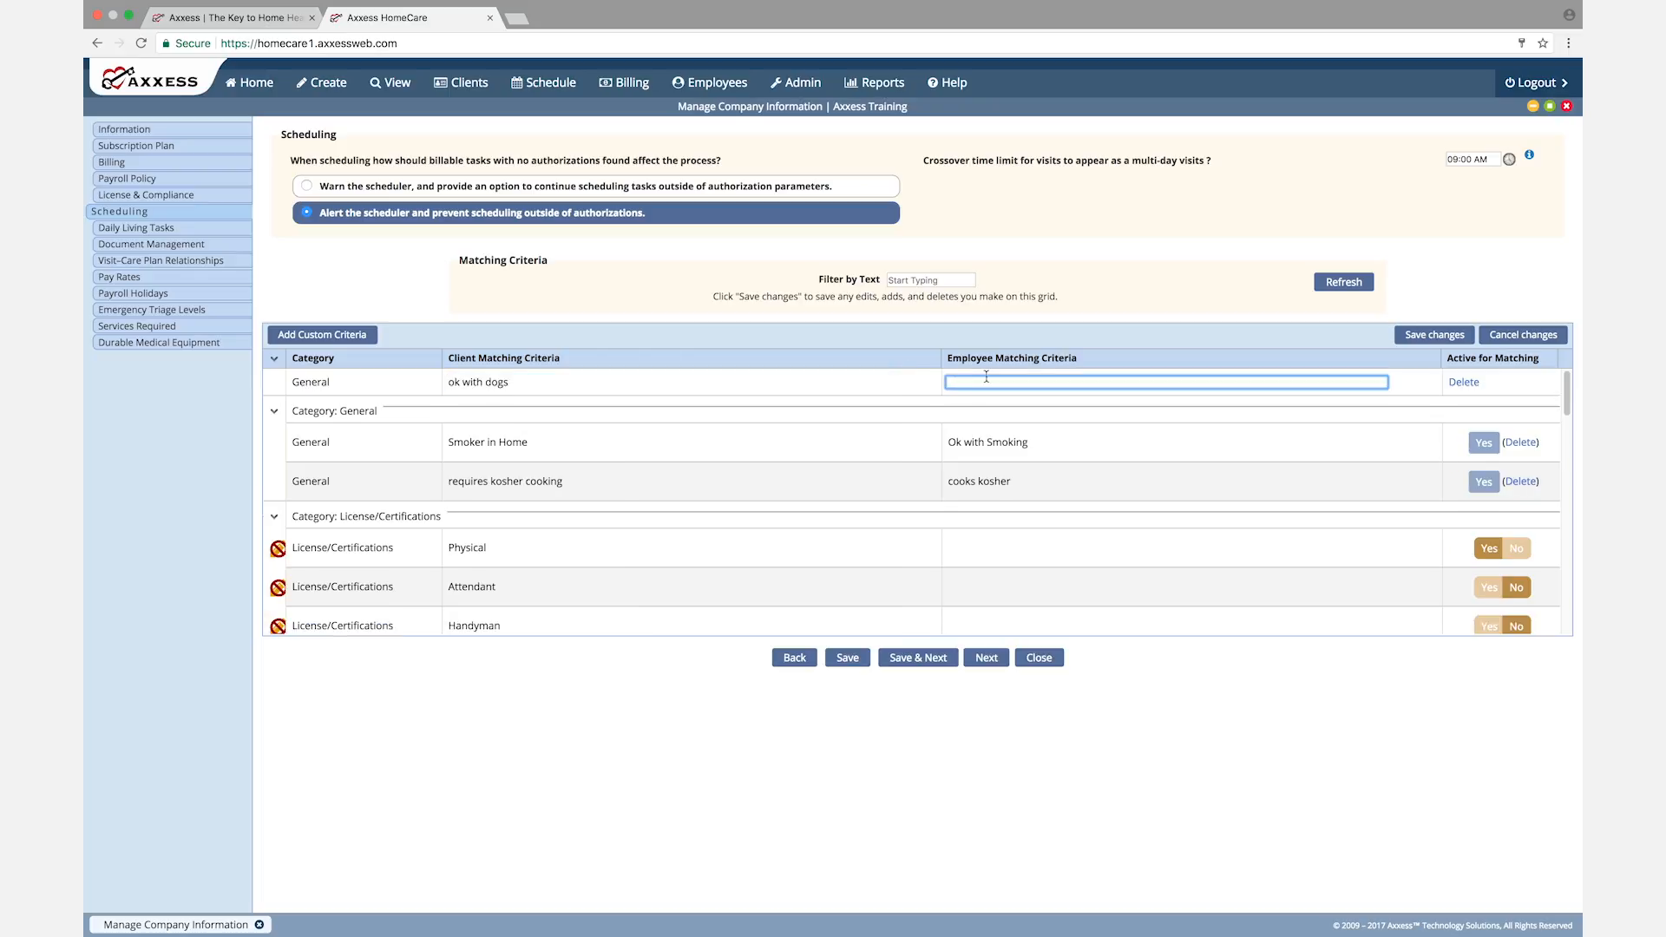
pyautogui.write('ok with dogs')
pyautogui.click(1181, 439)
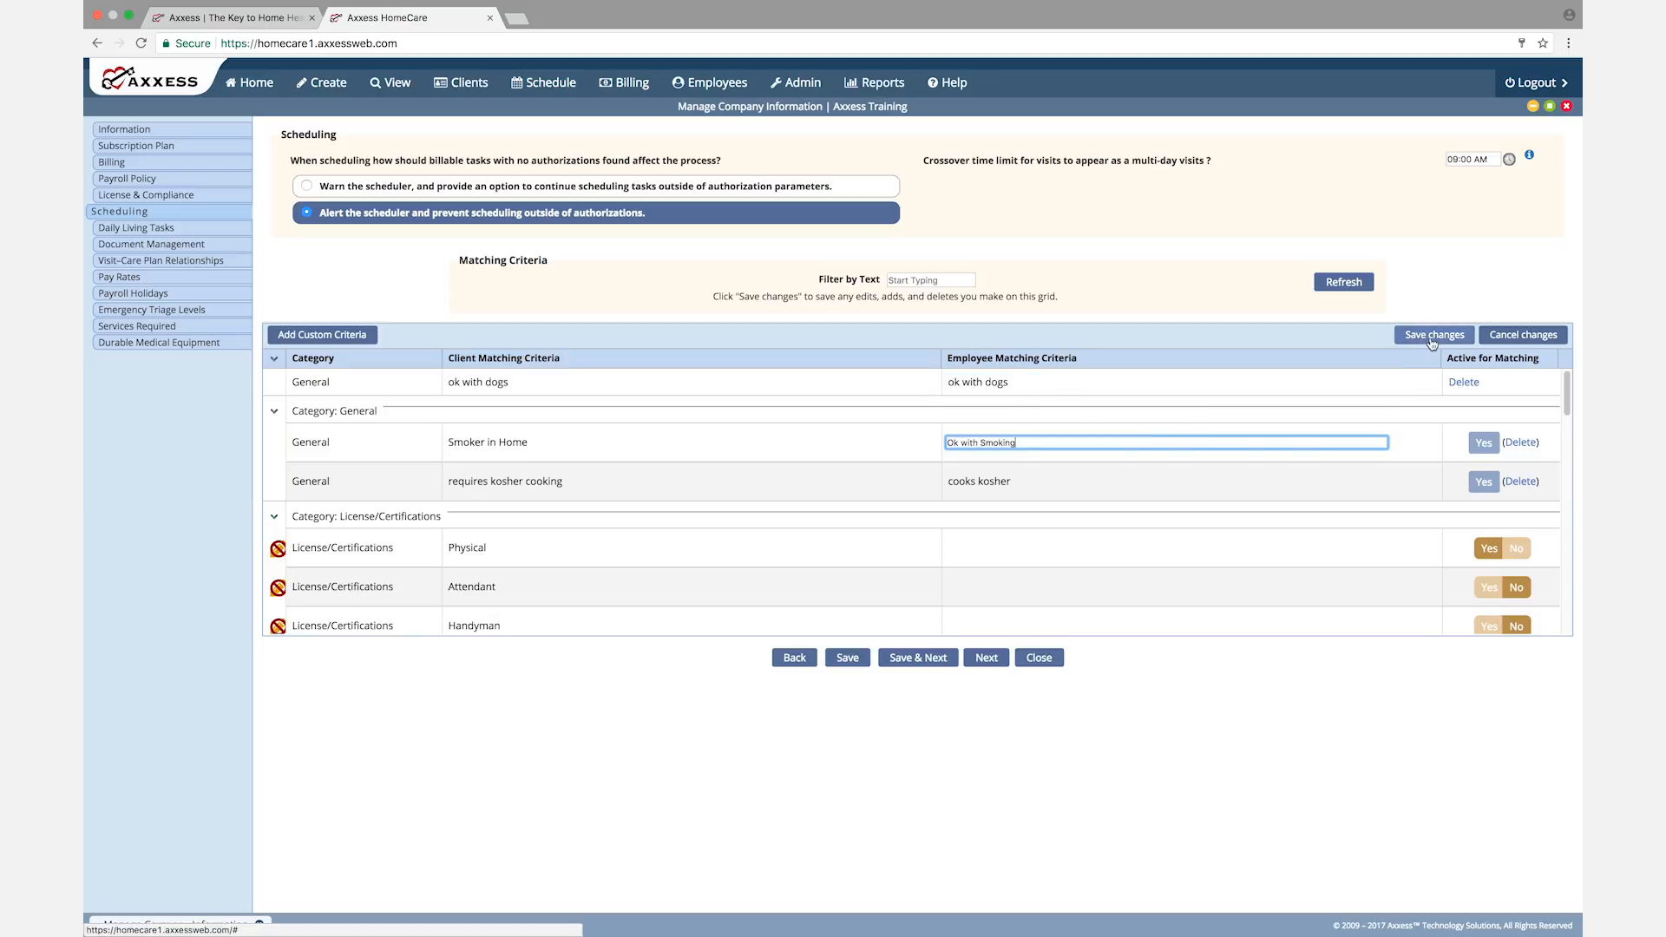
pyautogui.click(906, 281)
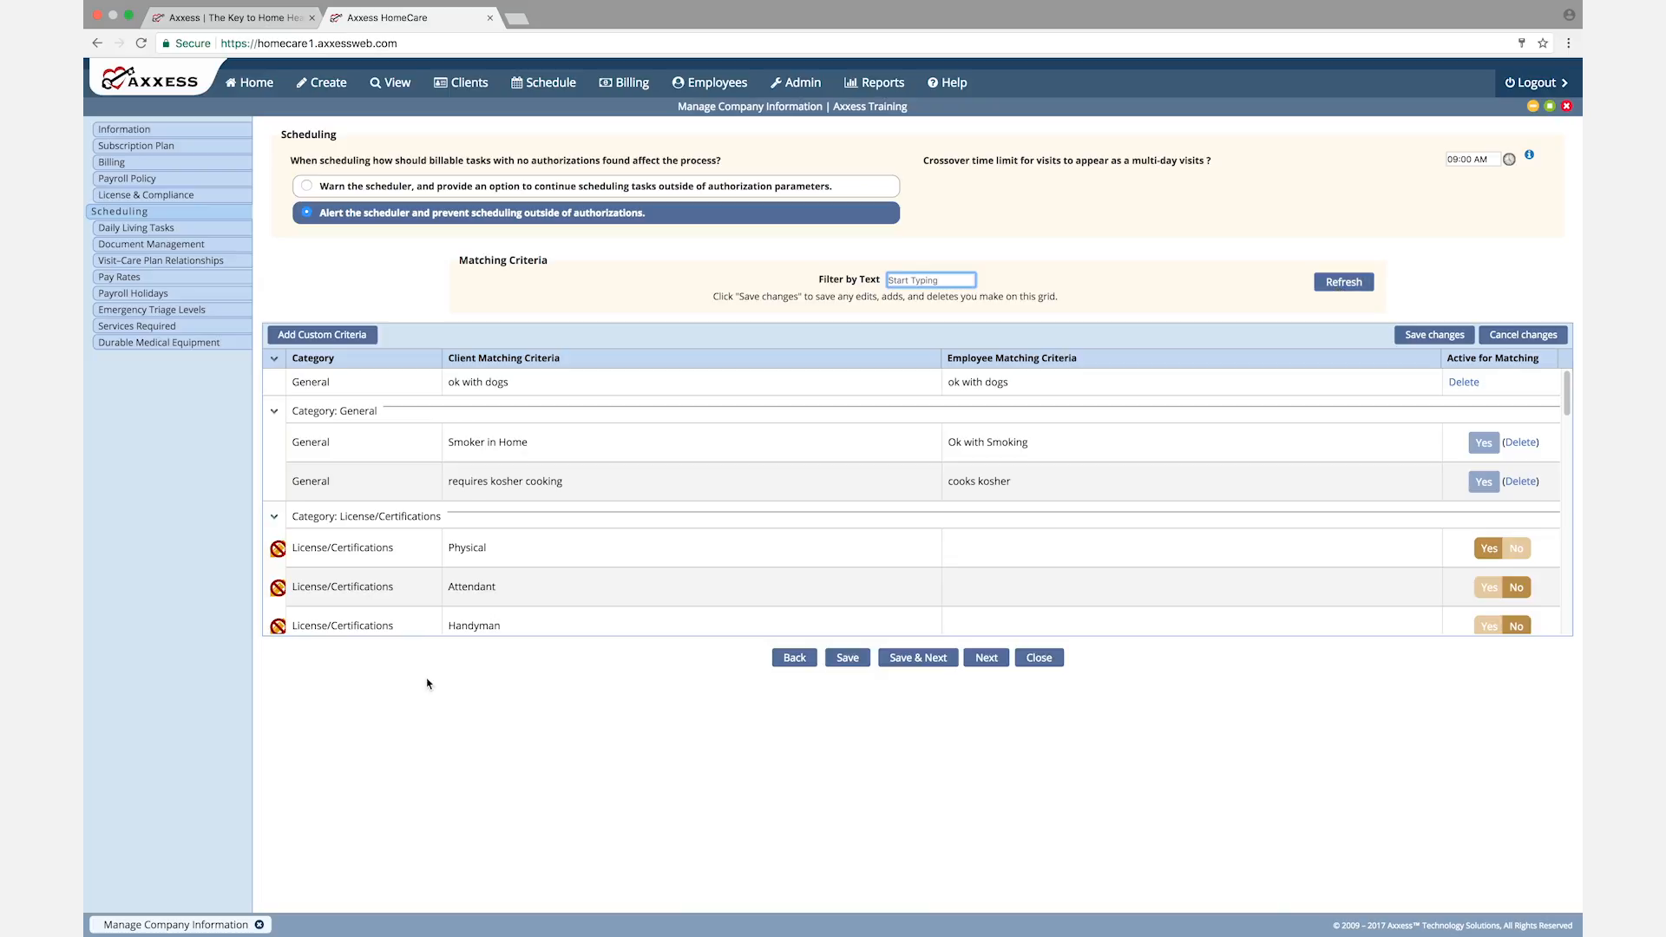
pyautogui.click(917, 659)
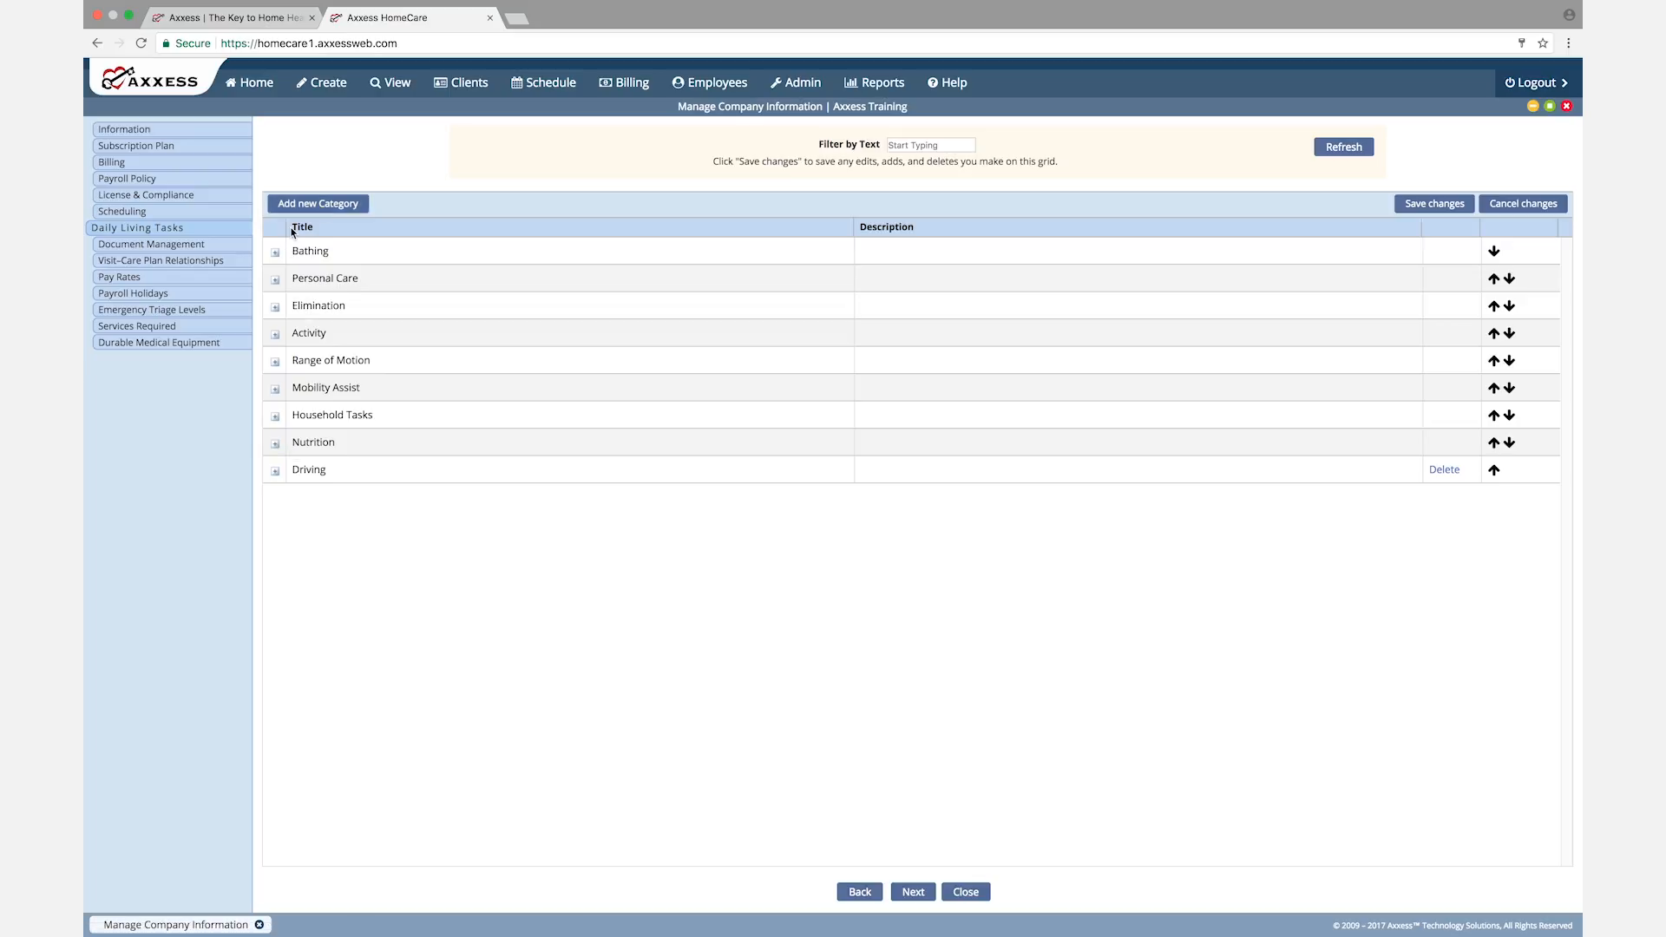
# Step: Add a new daily living category titled "test" with a blank description
pyautogui.click(328, 206)
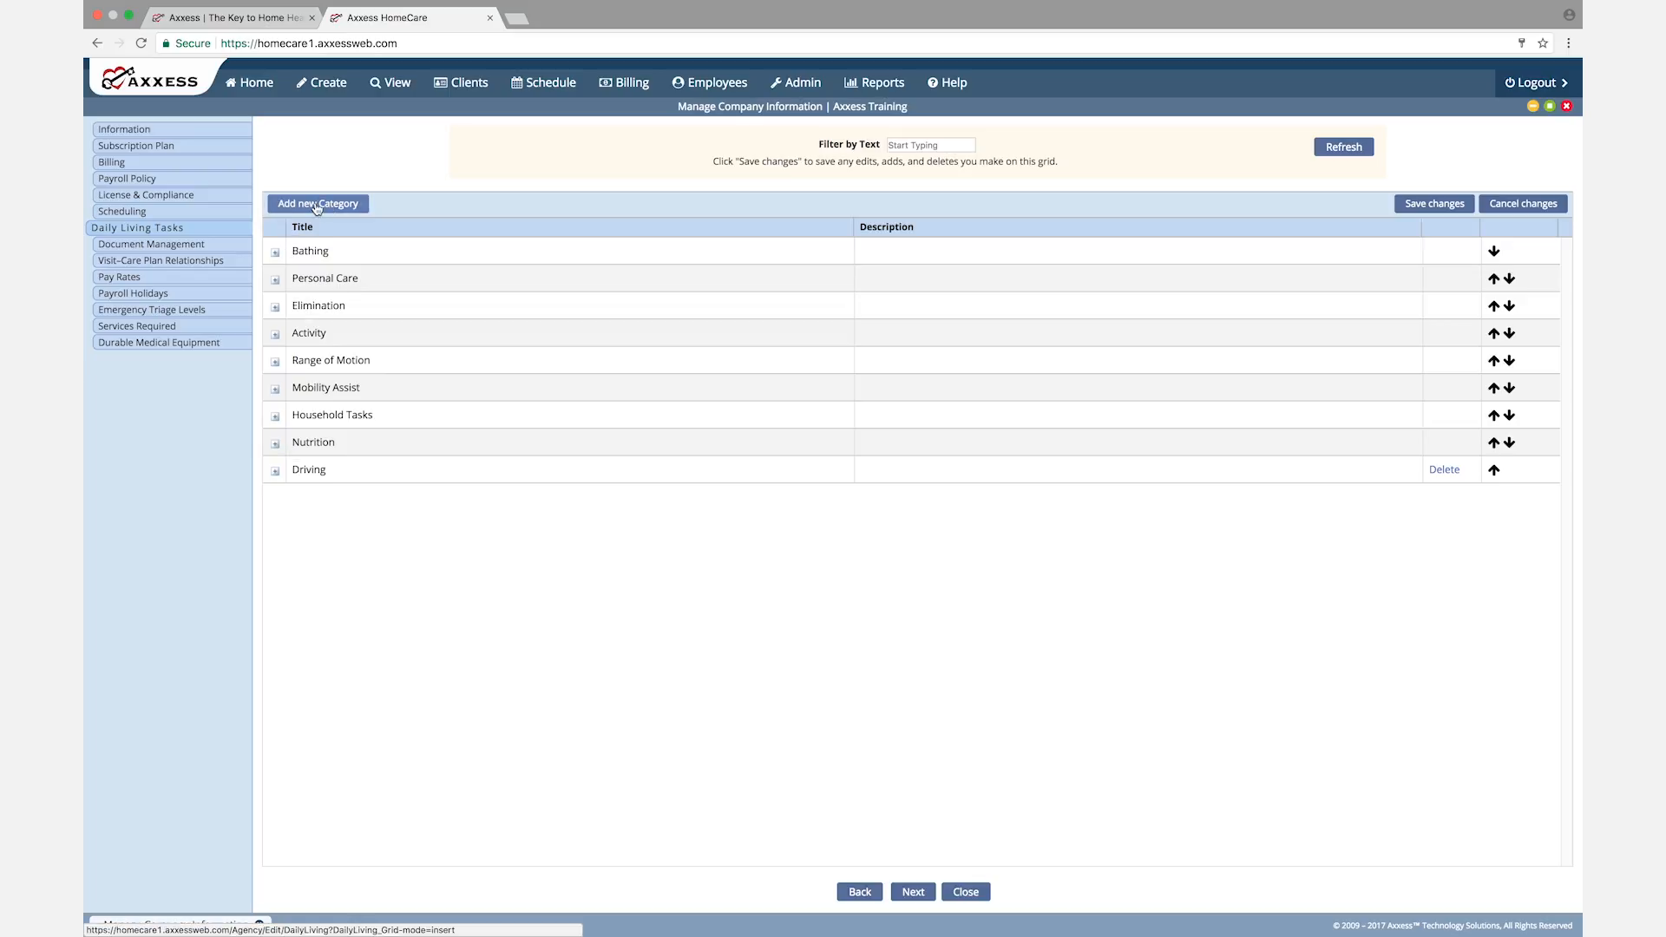
pyautogui.click(906, 254)
pyautogui.click(317, 254)
pyautogui.write('test')
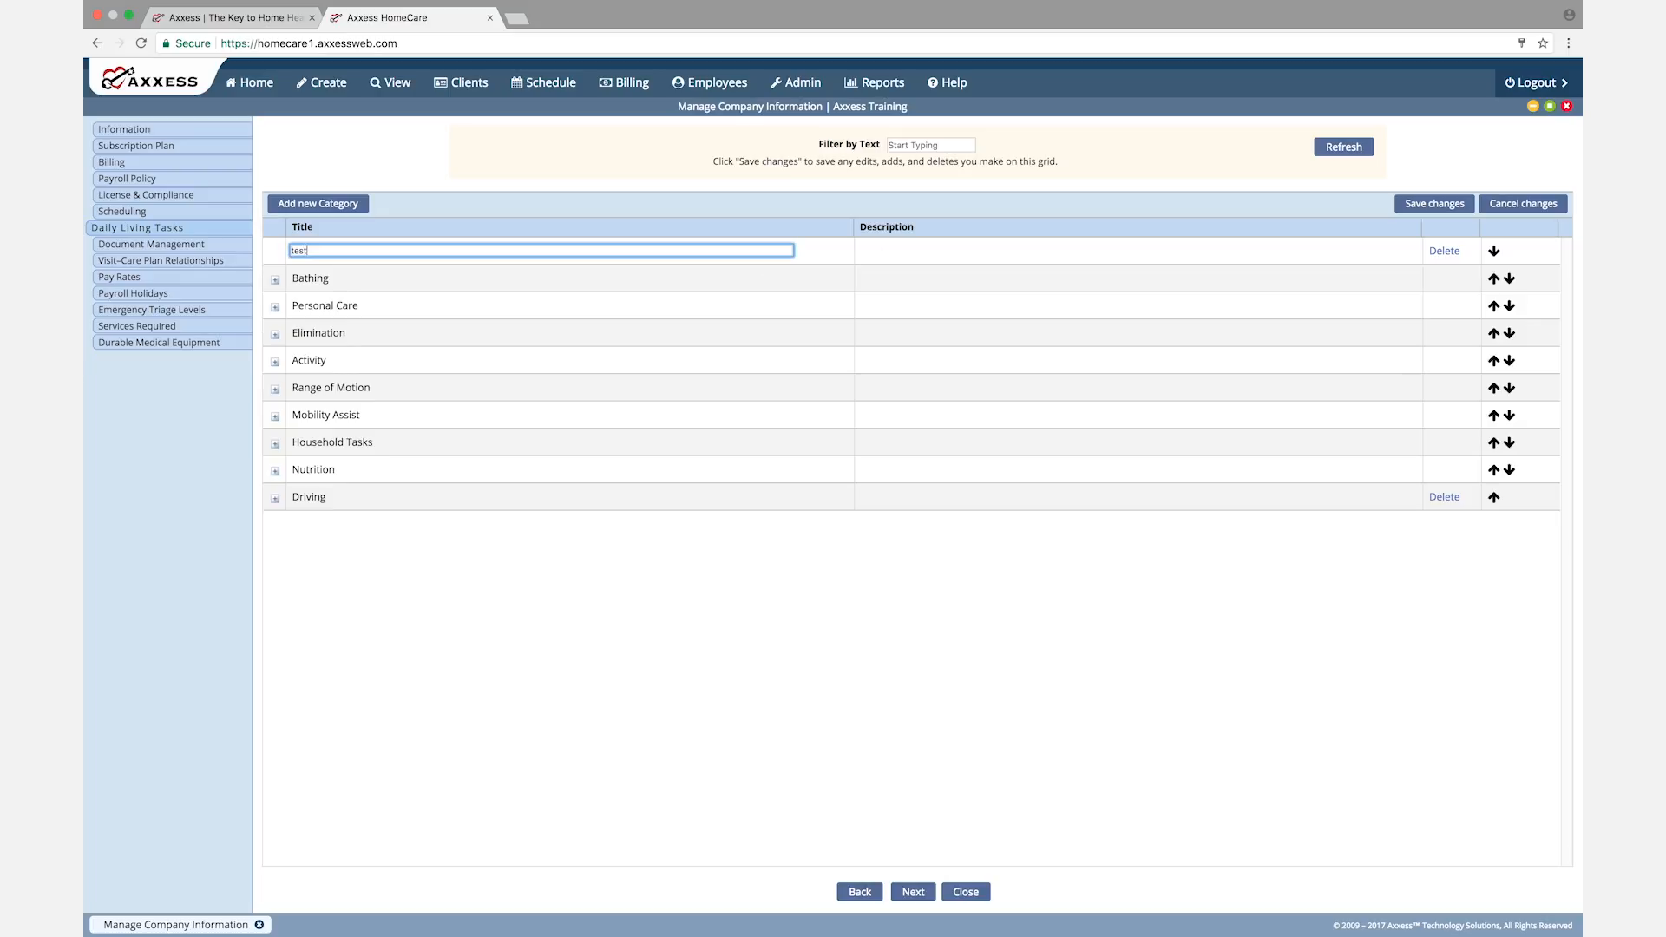
pyautogui.click(889, 249)
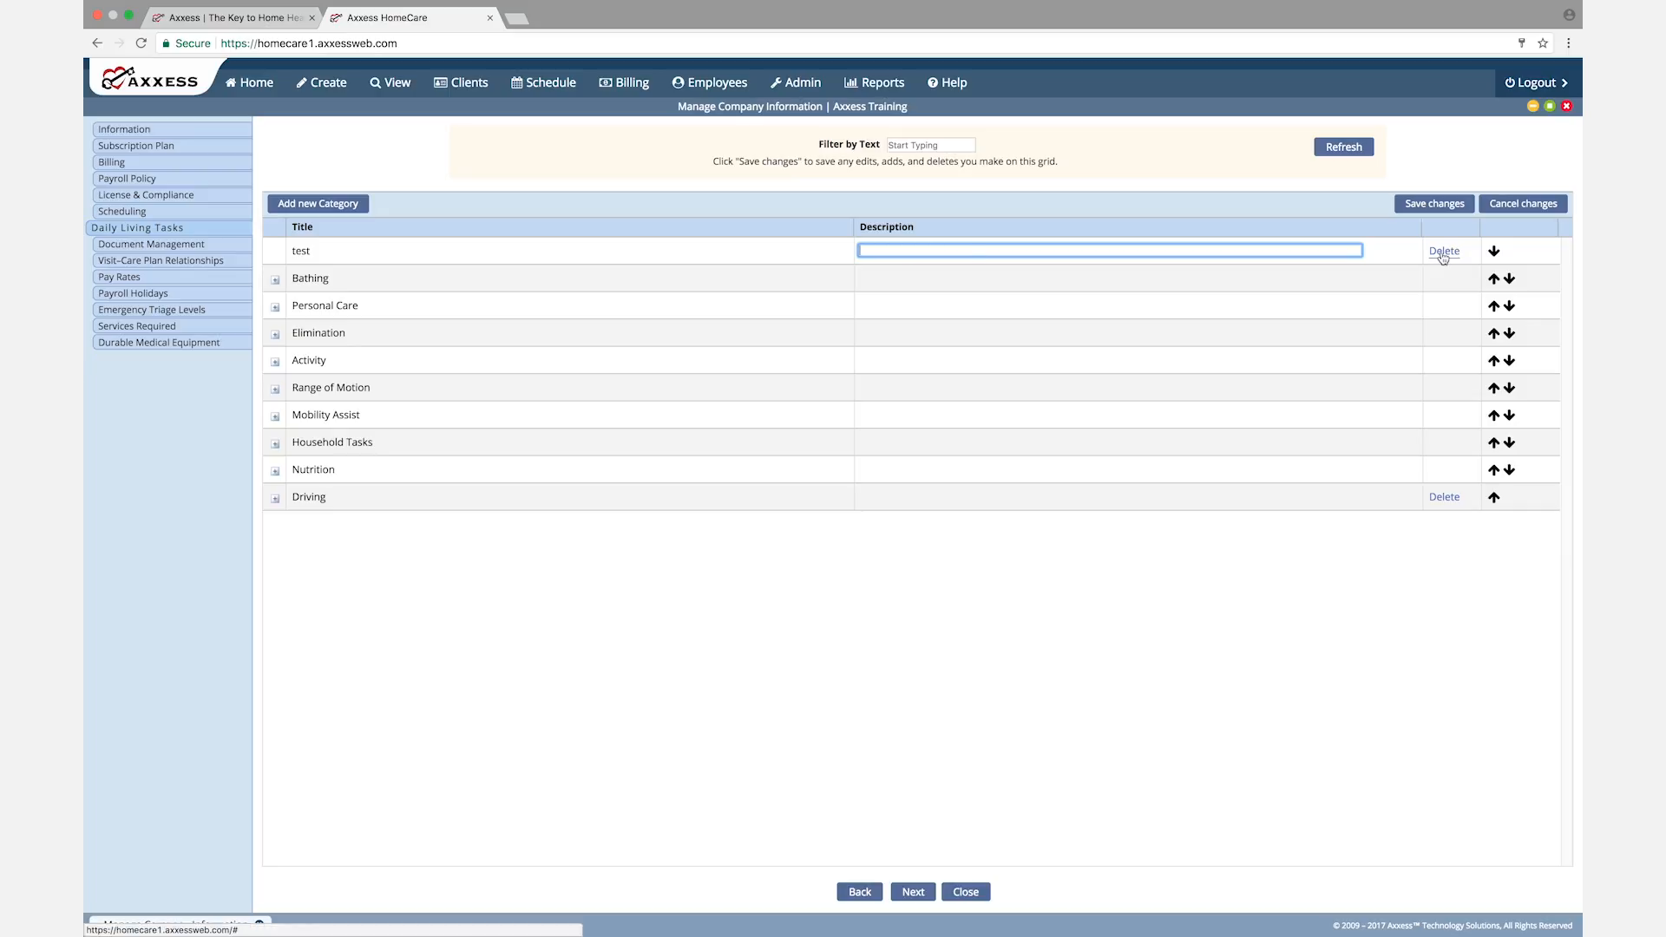
# Step: Delete the "test" category and confirm the deletion
pyautogui.click(329, 254)
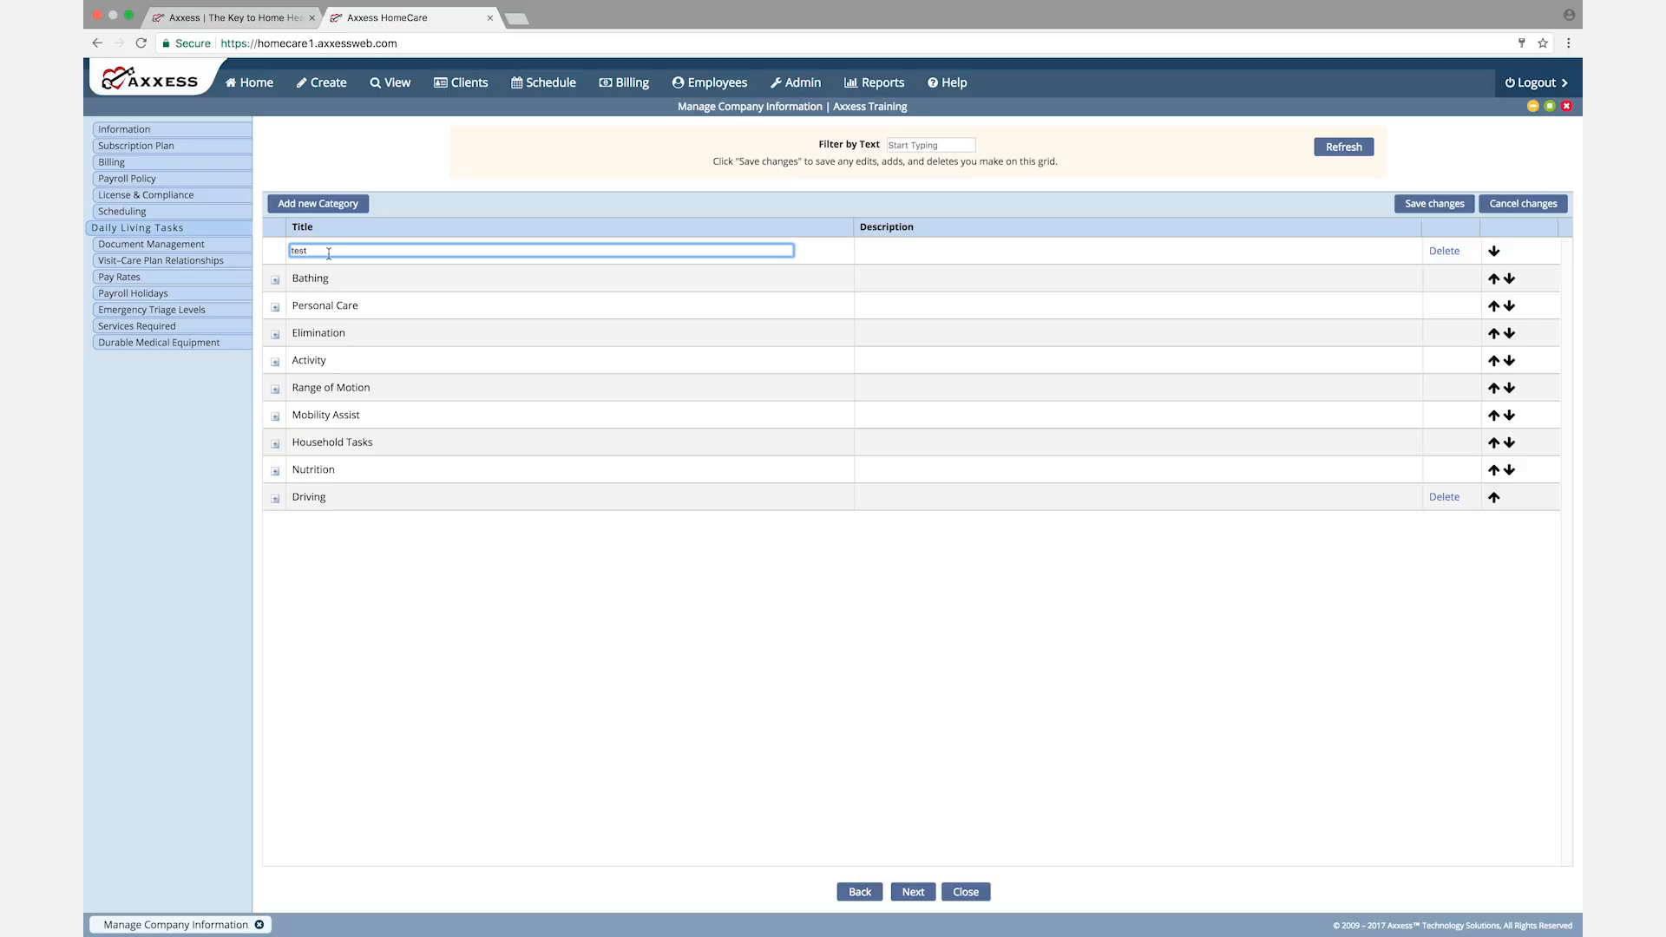
pyautogui.click(1443, 251)
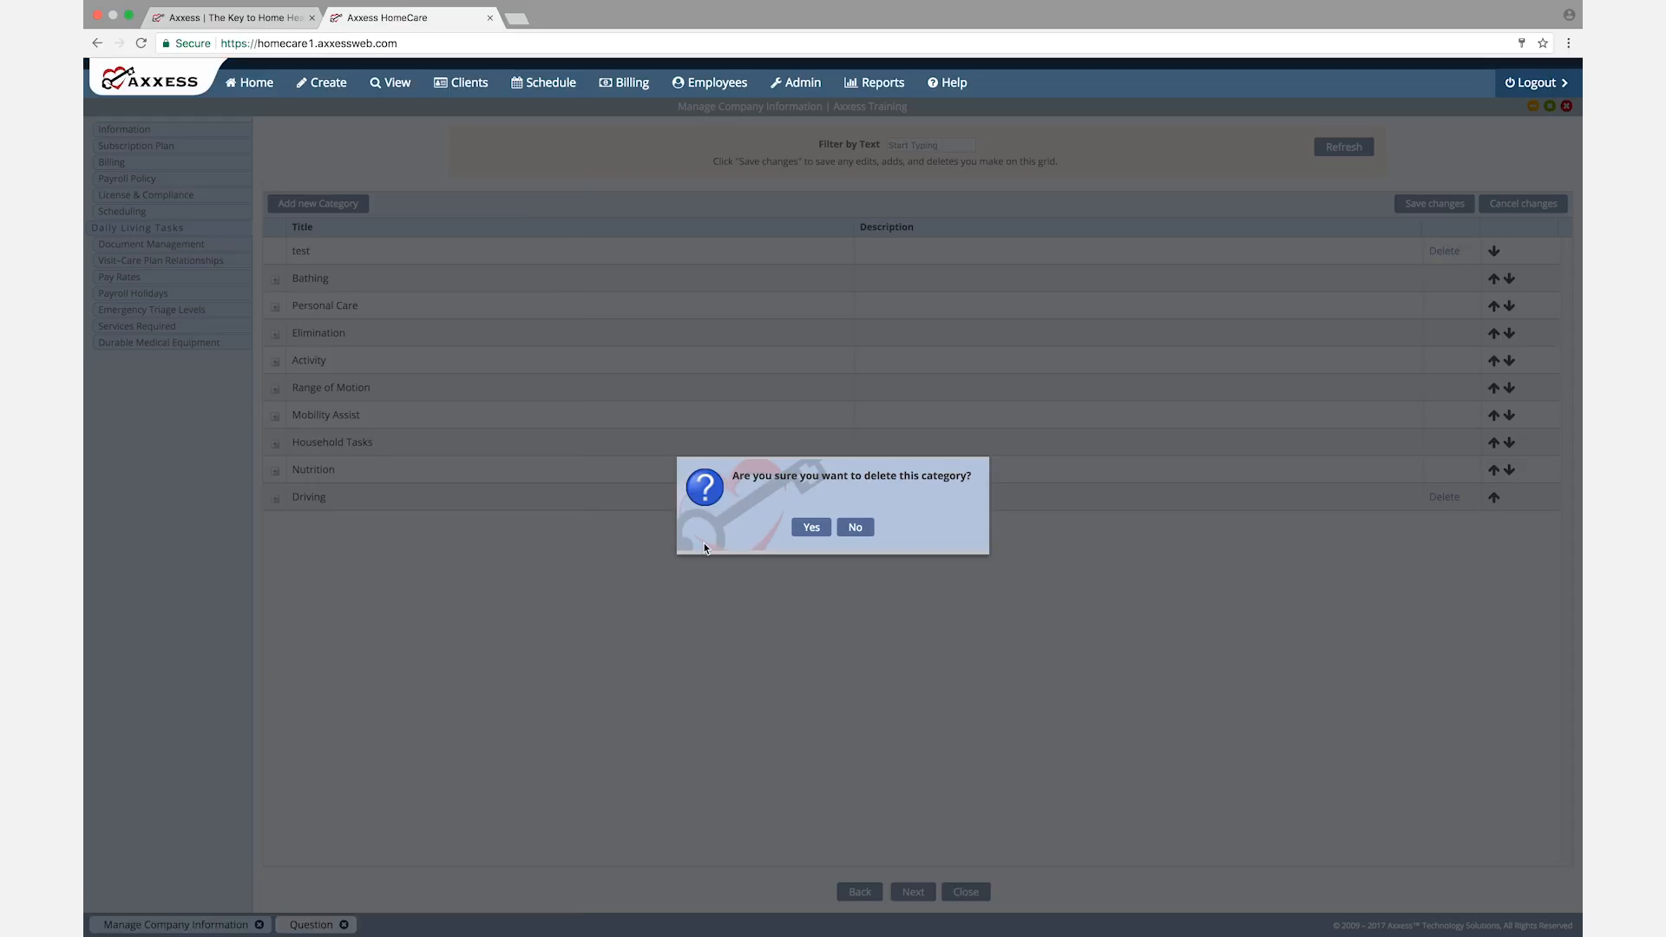
pyautogui.click(811, 527)
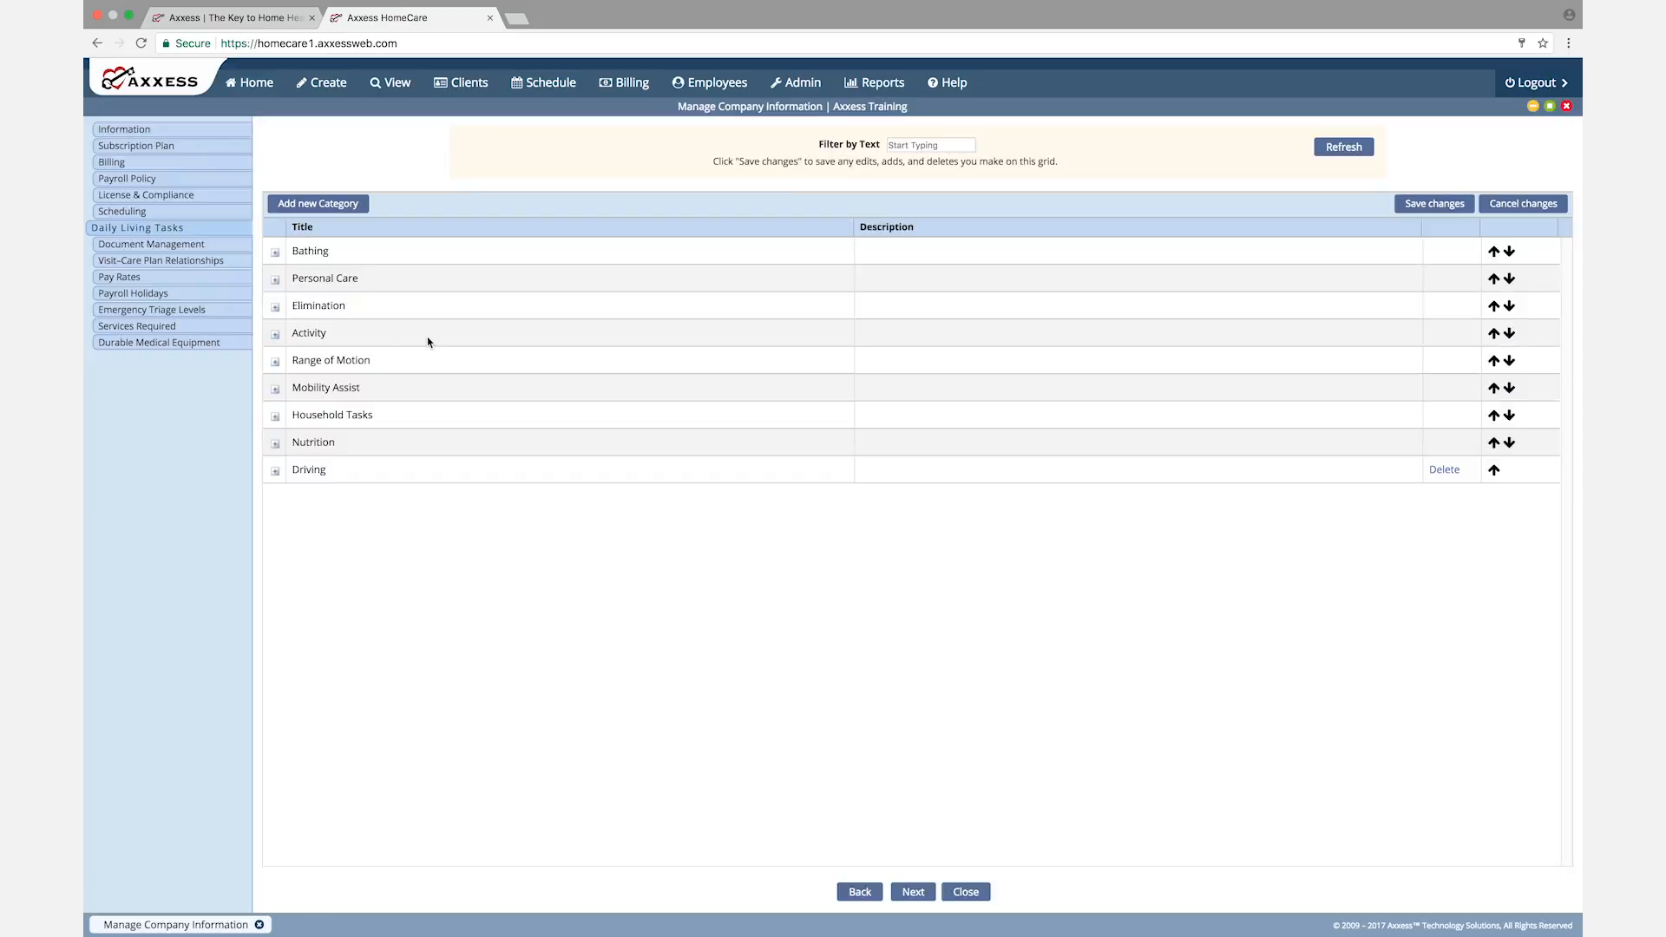
# Step: Examine the tasks listed under the Bathing and Personal Care categories
pyautogui.click(275, 255)
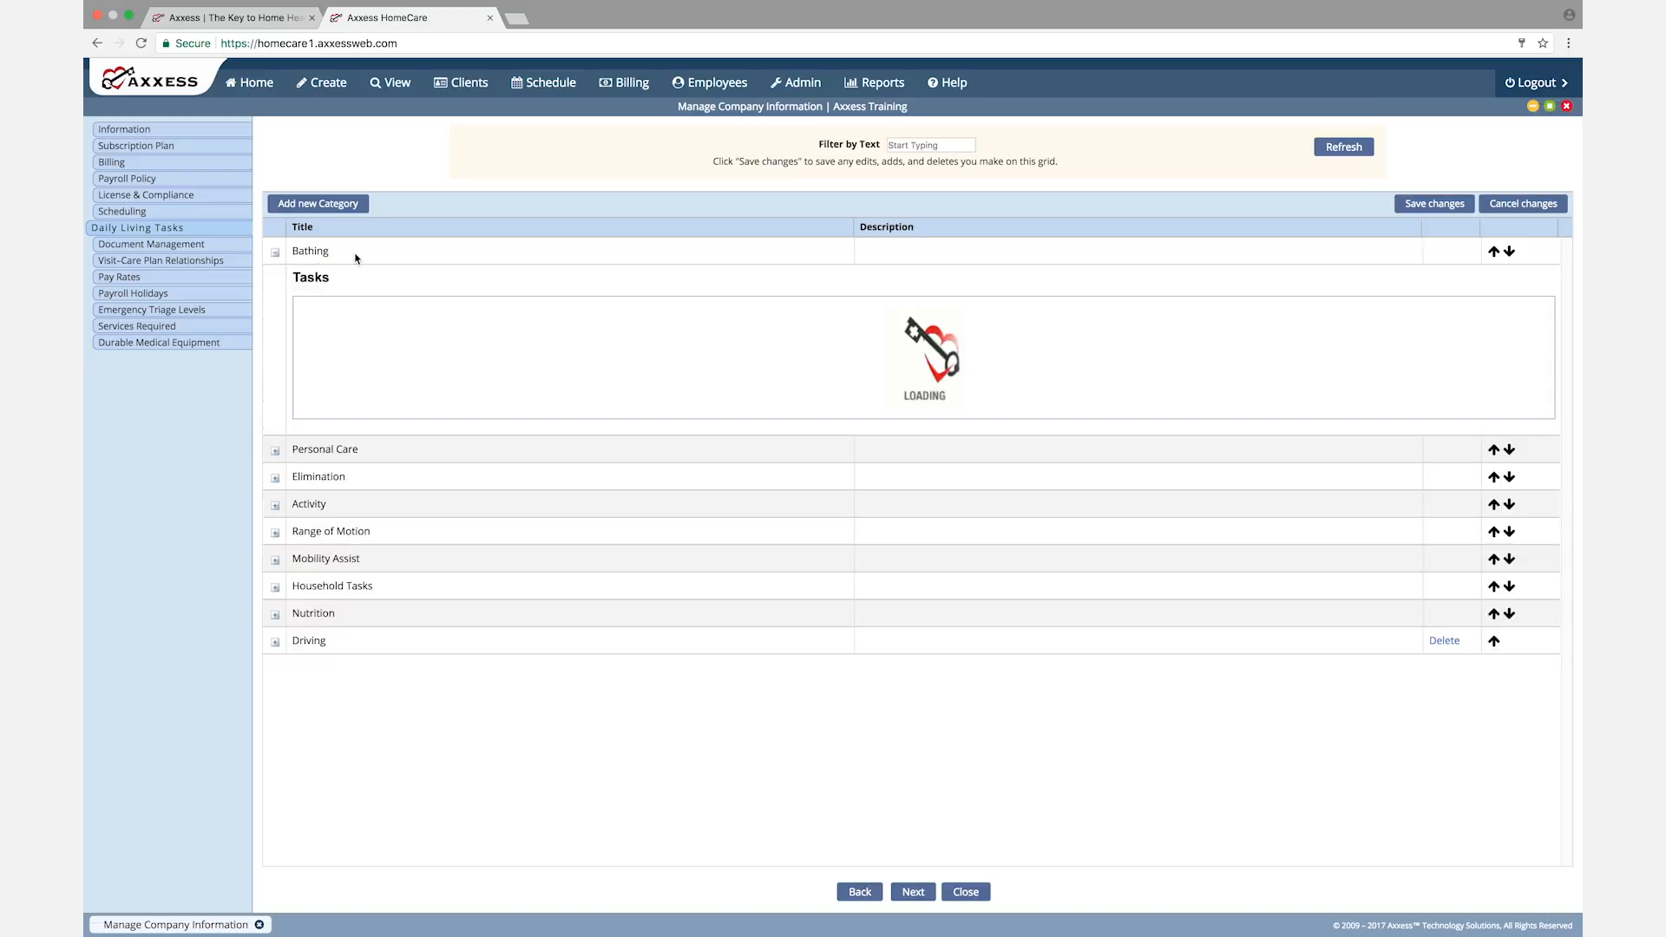
pyautogui.click(275, 255)
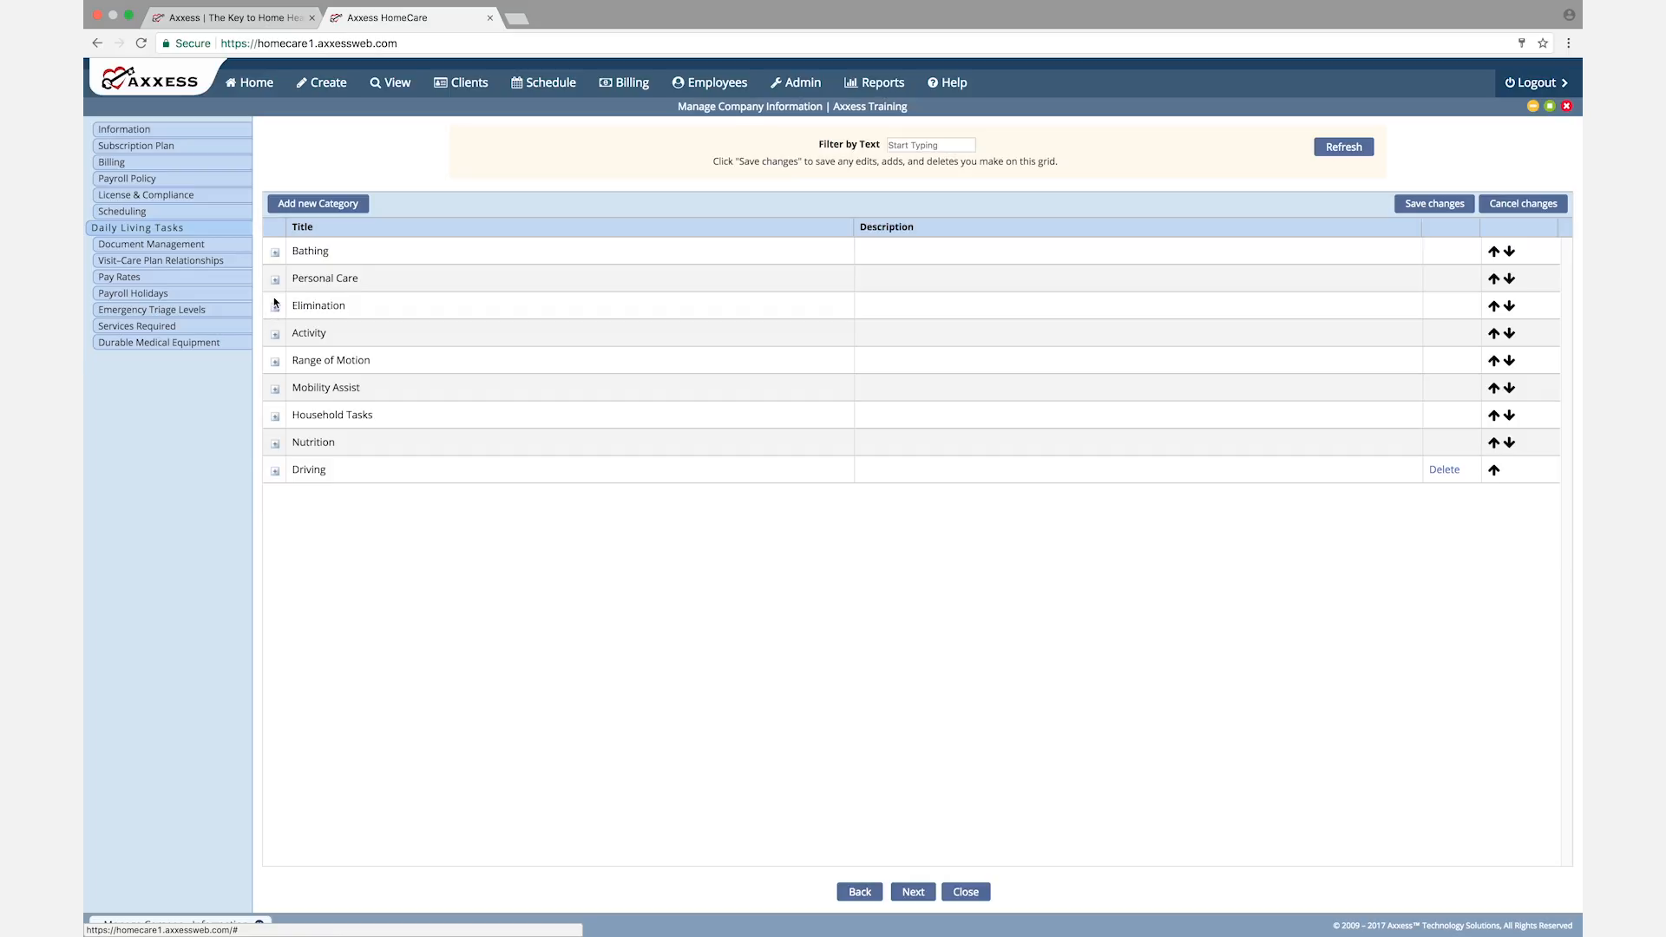
pyautogui.click(275, 281)
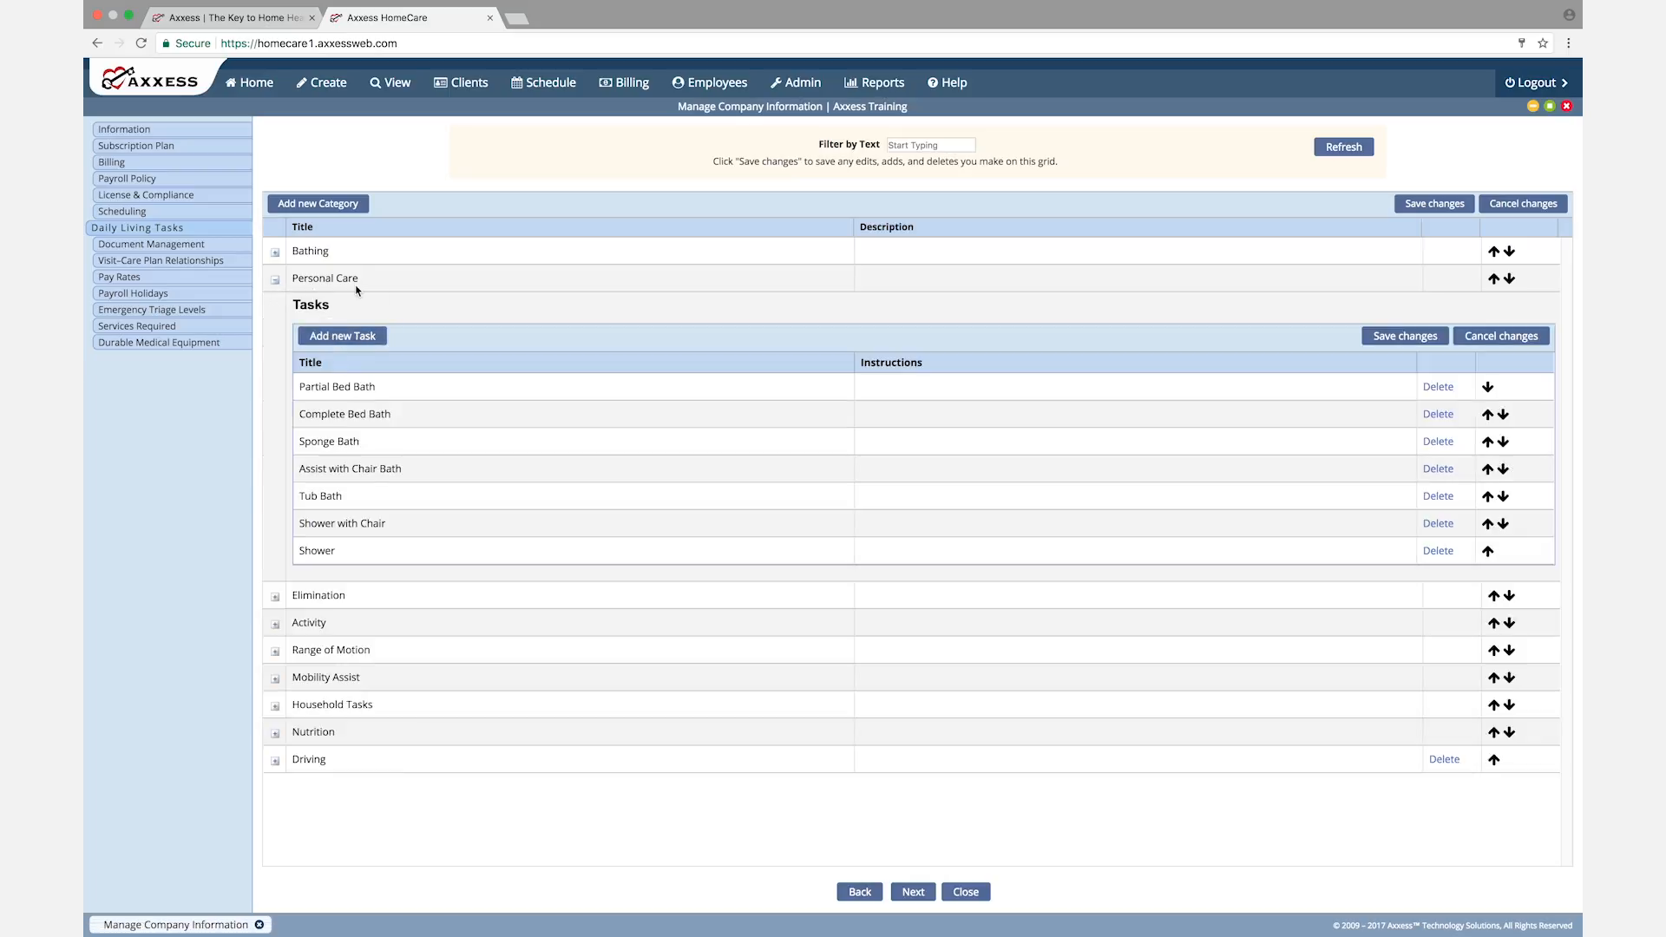
pyautogui.moveTo(375, 287); pyautogui.dragTo(292, 277)
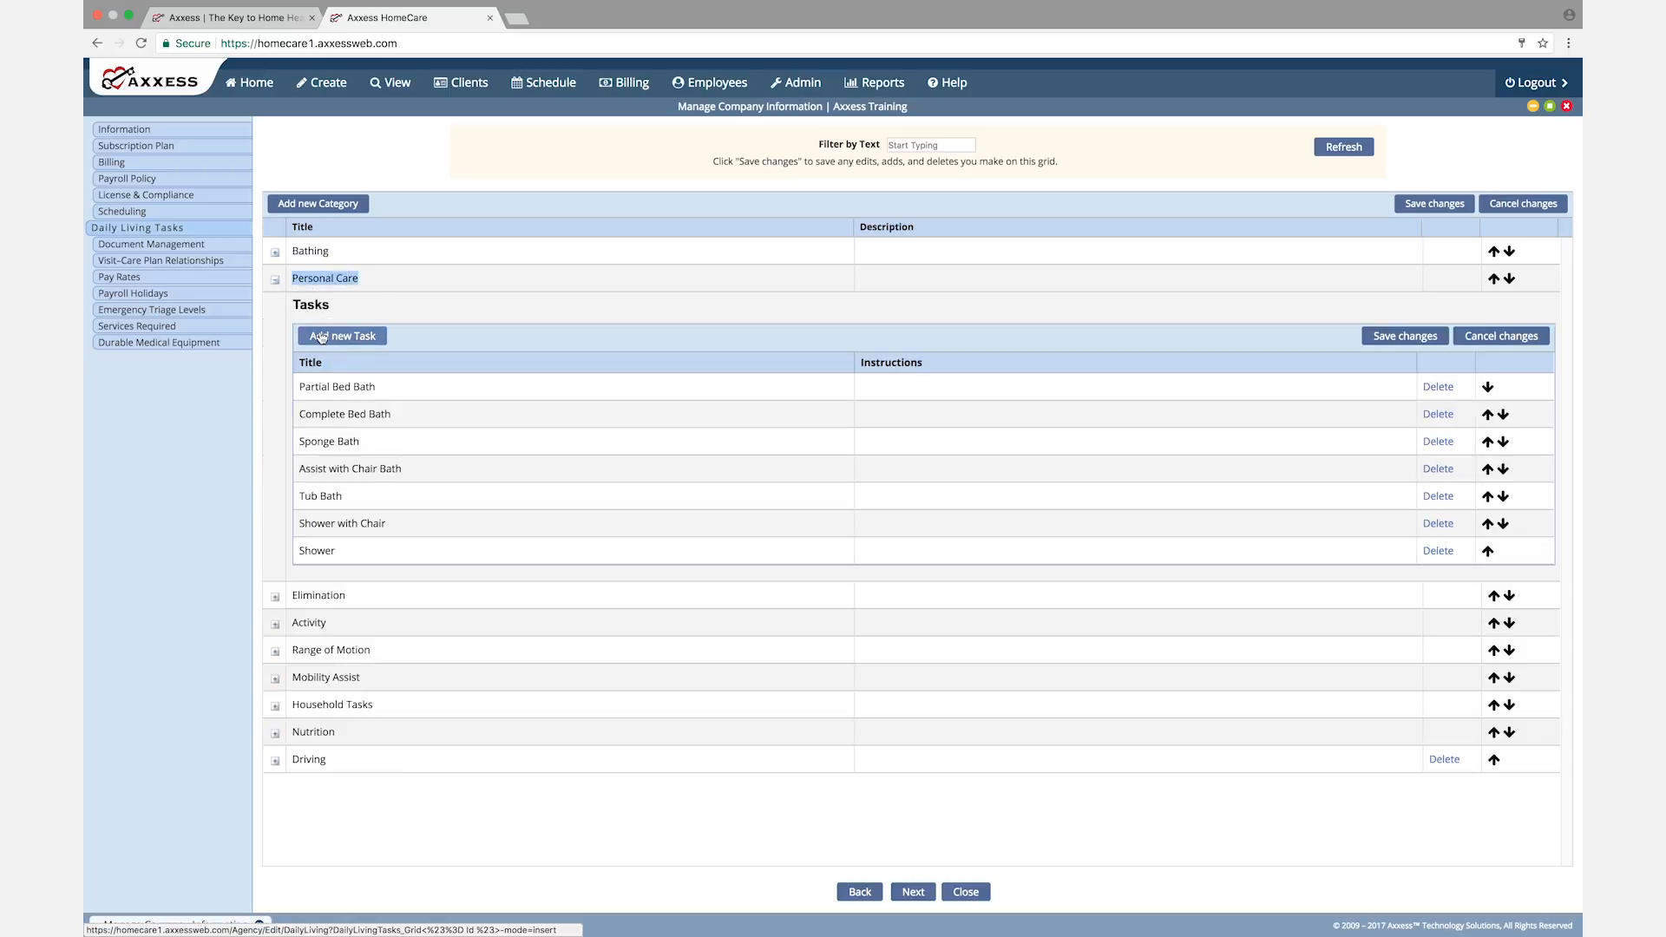
# Step: Start a blank task under Personal Care, collapse the category without saving the task and continue to Document Management
pyautogui.click(358, 337)
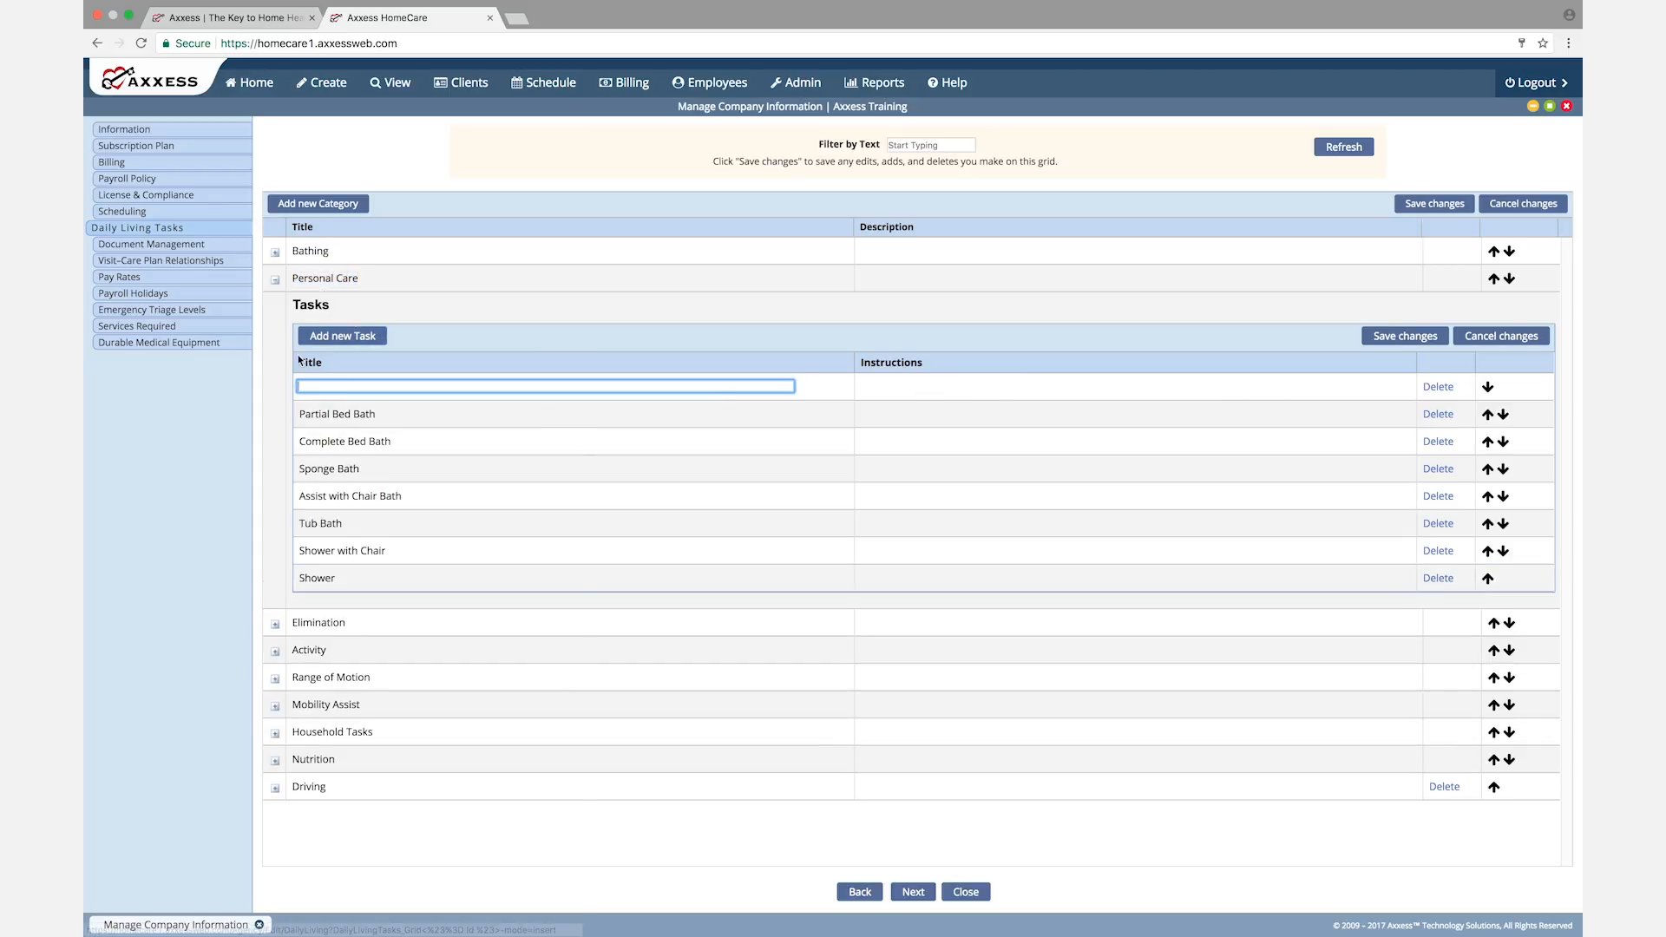
pyautogui.click(275, 281)
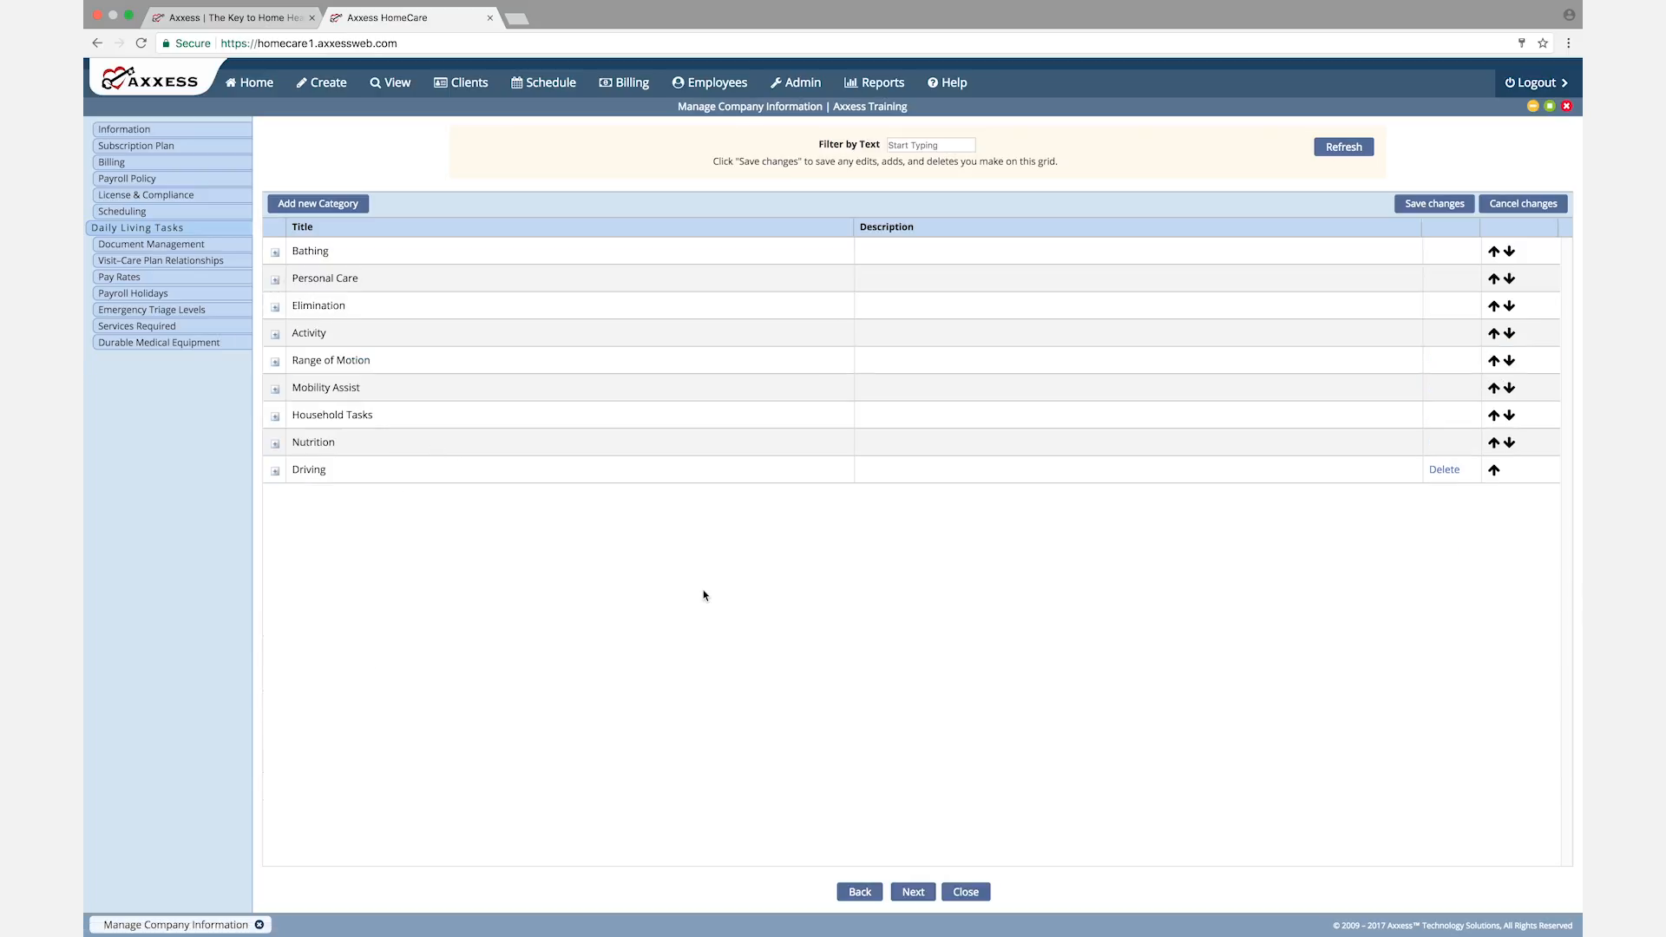
pyautogui.click(911, 900)
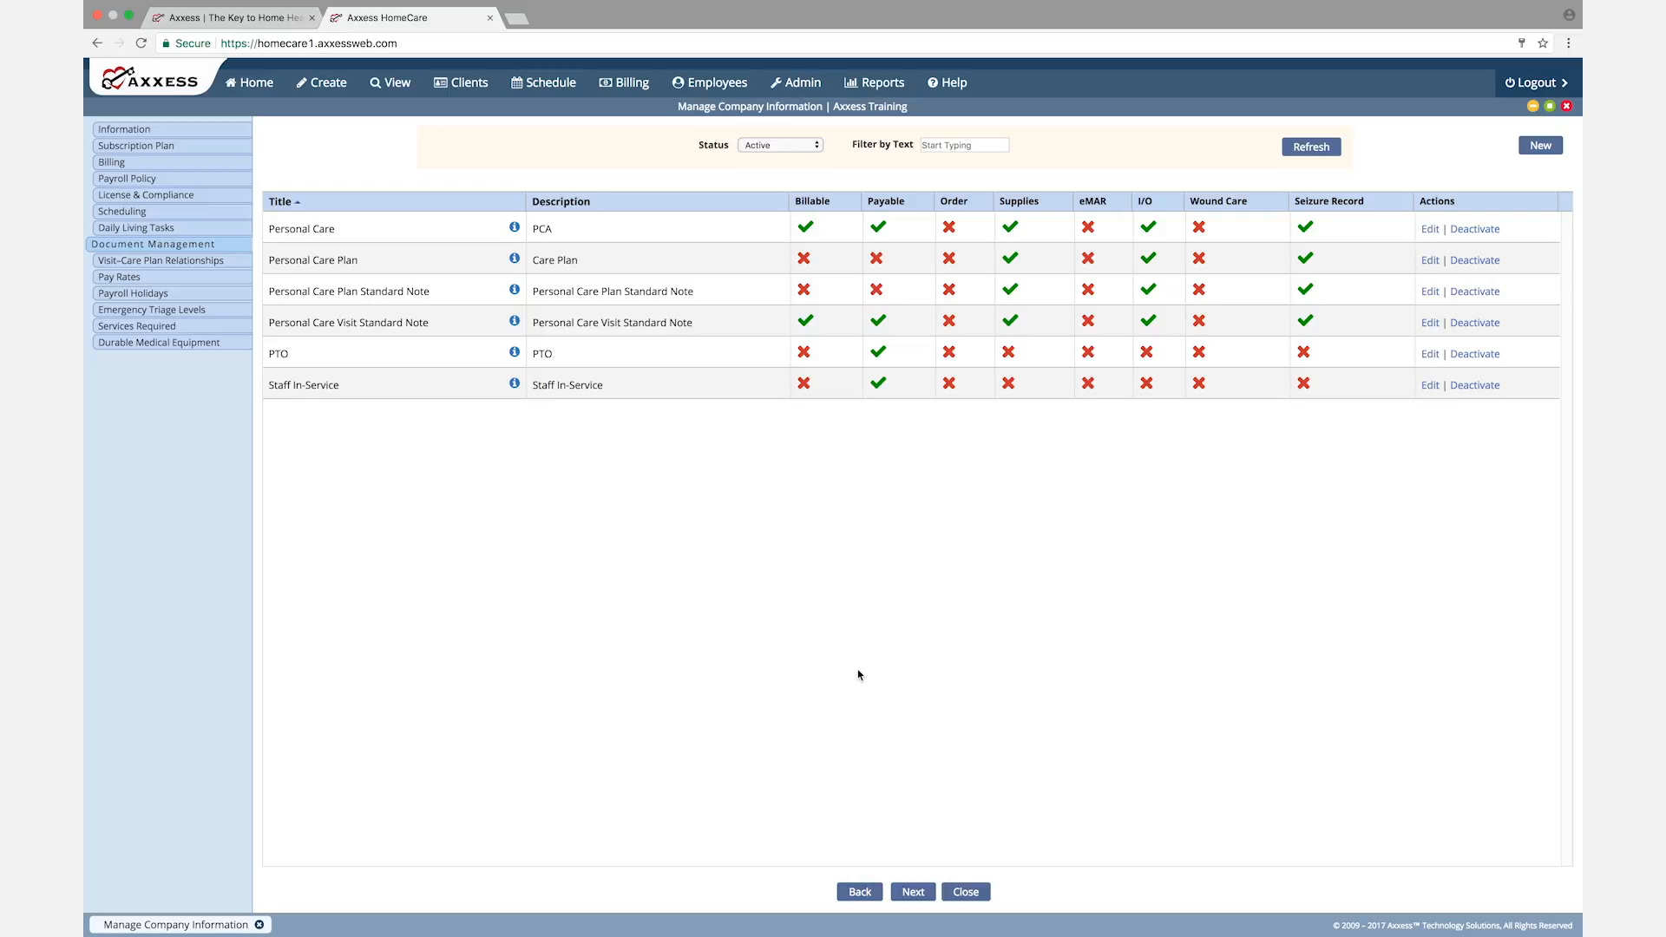
# Step: Start a custom note with discipline Nursing and document Non-OASIS Recertification, close it unsaved and continue to Visit-Care Plan Relationships
pyautogui.click(1540, 146)
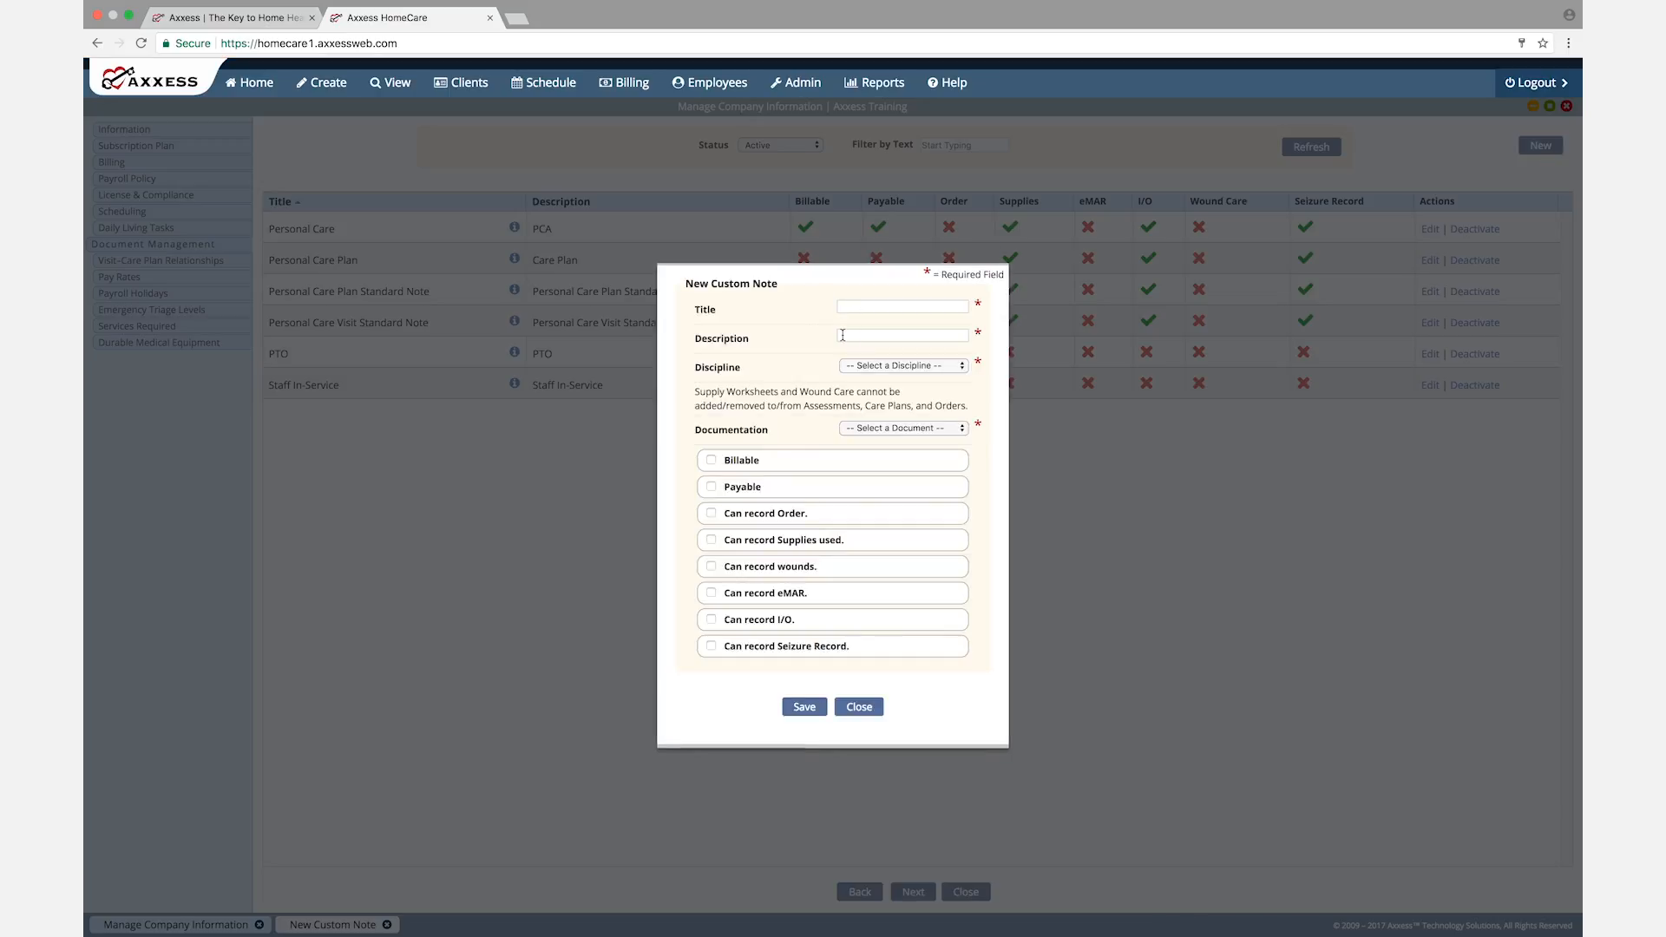
pyautogui.click(959, 367)
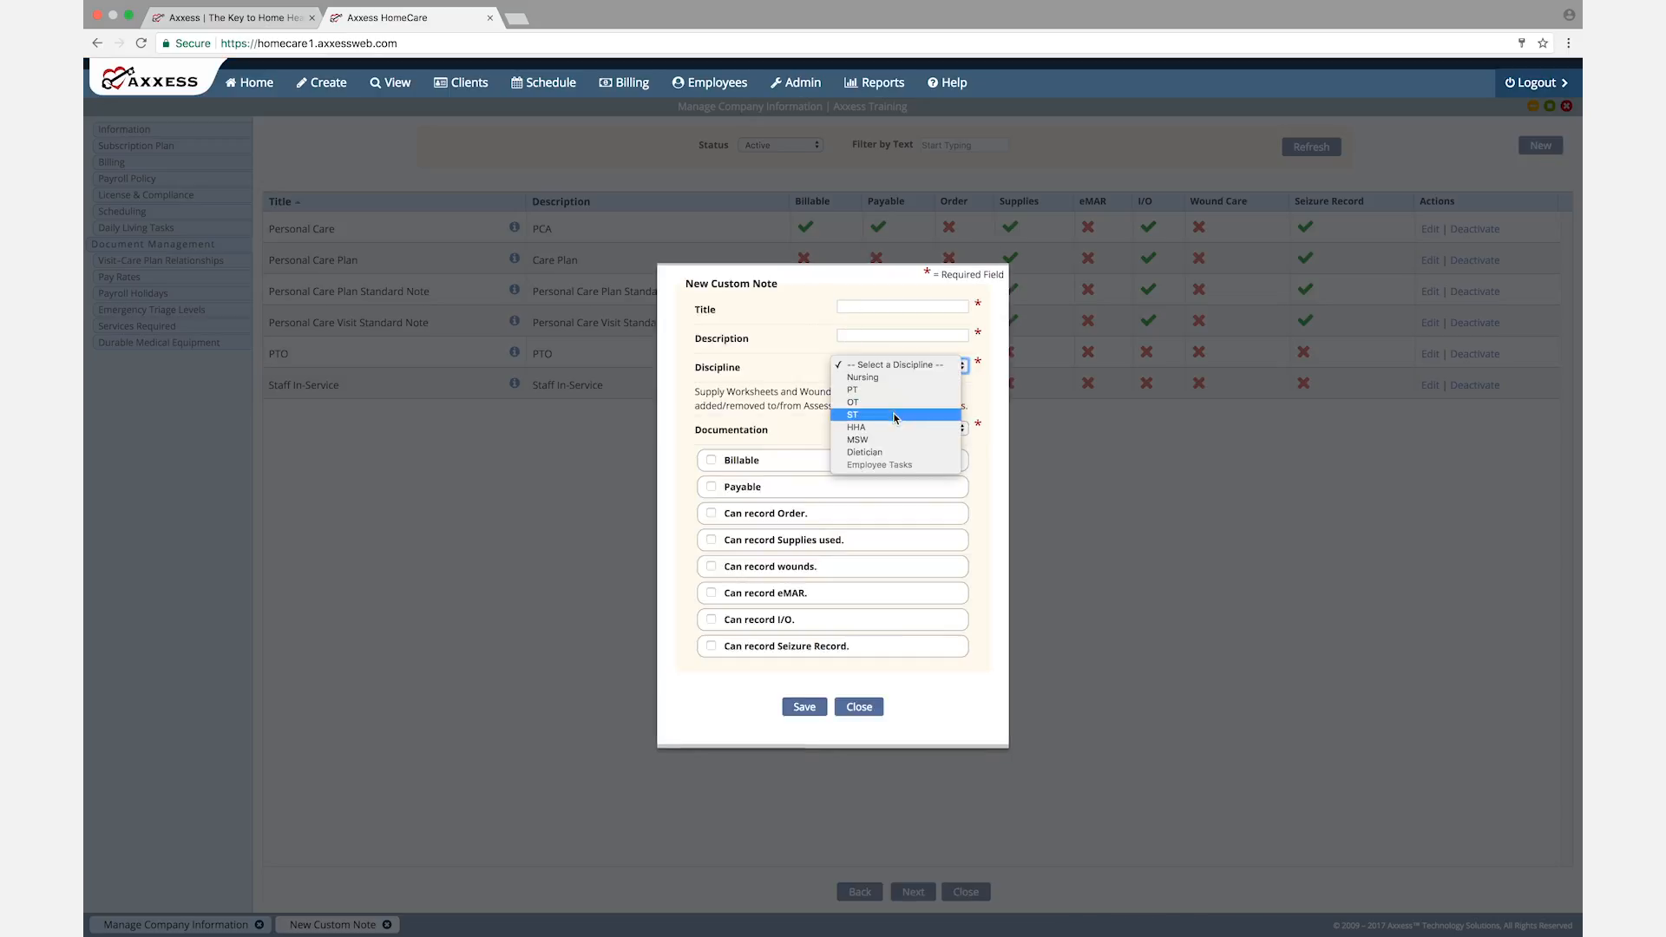
pyautogui.click(890, 378)
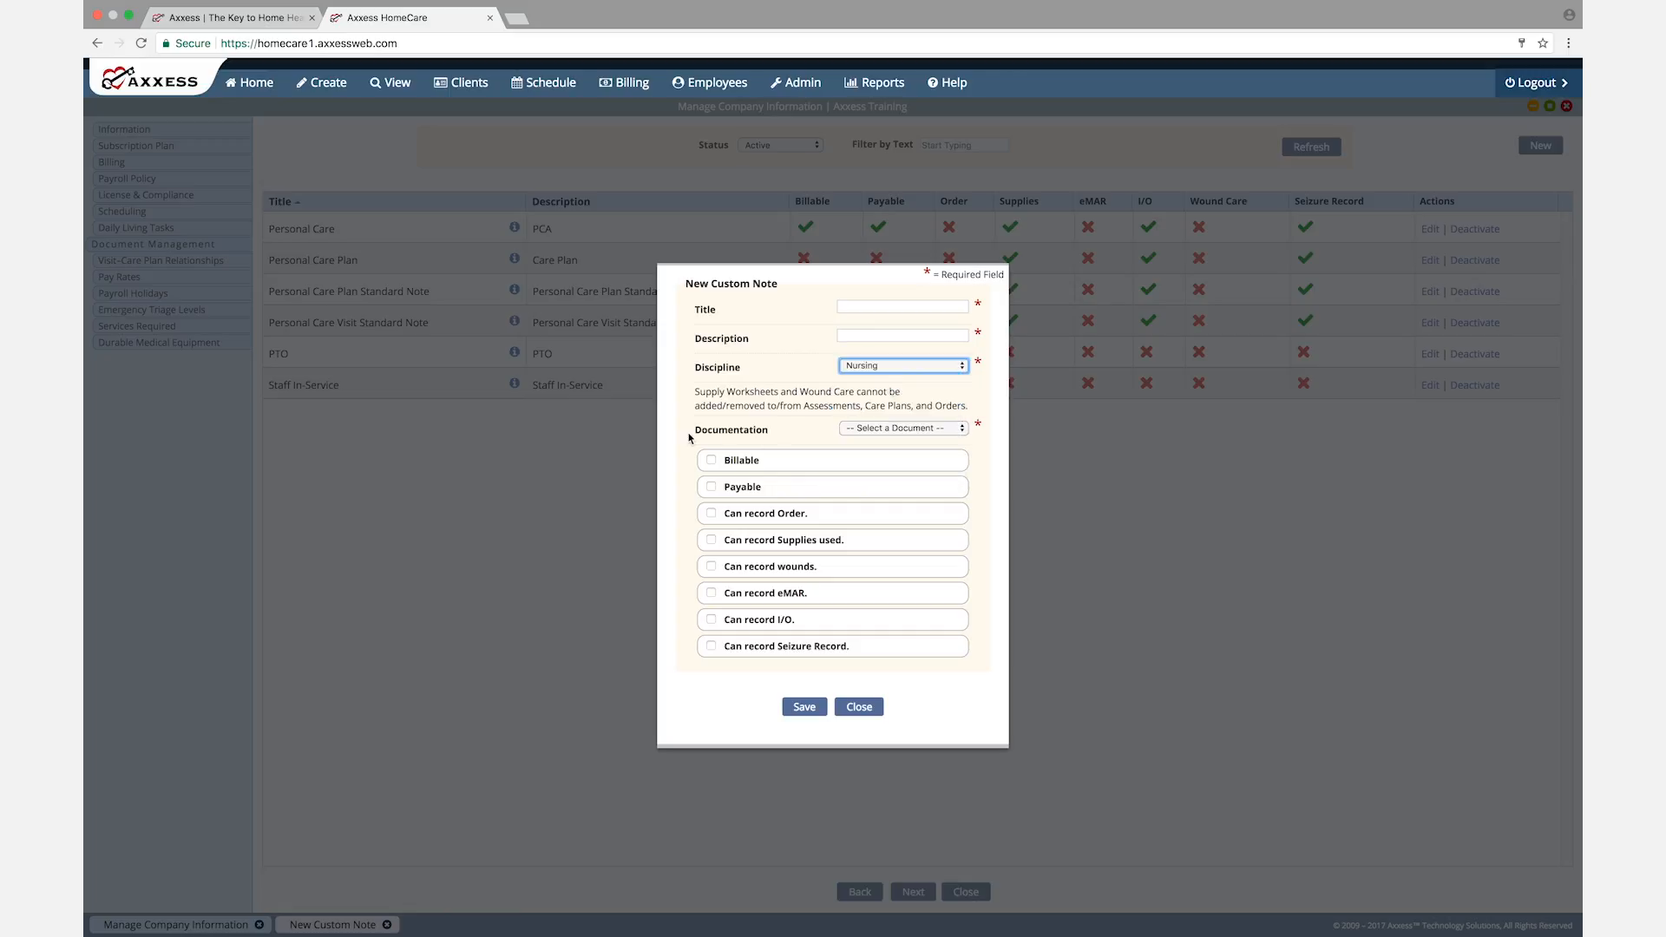
pyautogui.click(961, 431)
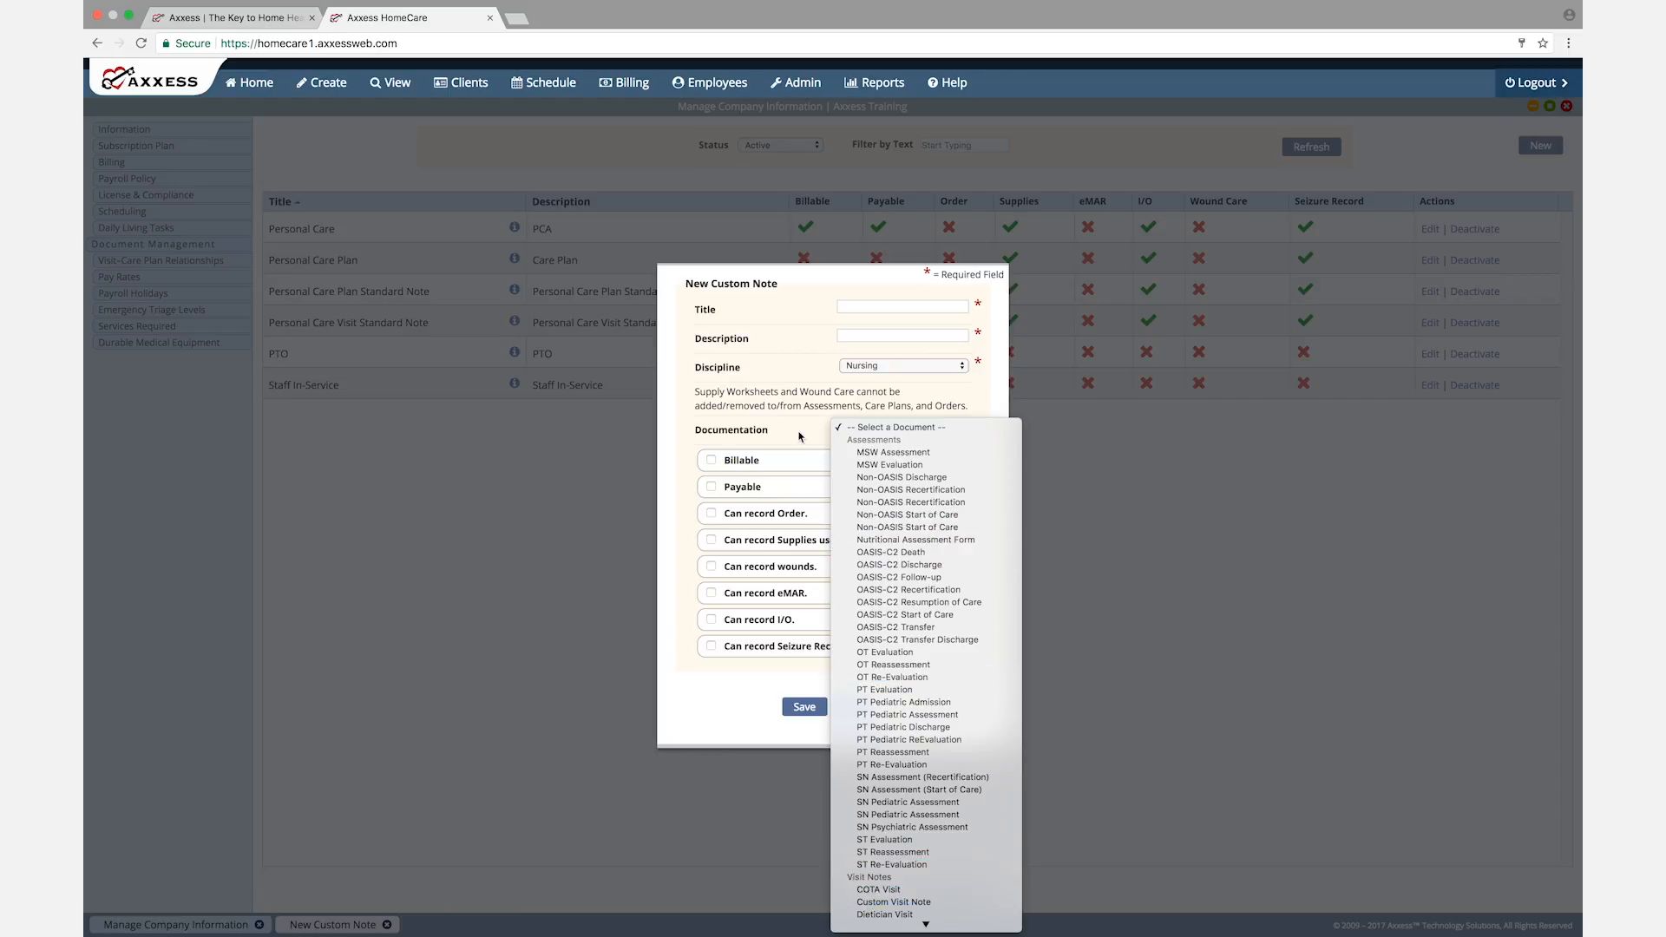
pyautogui.click(894, 489)
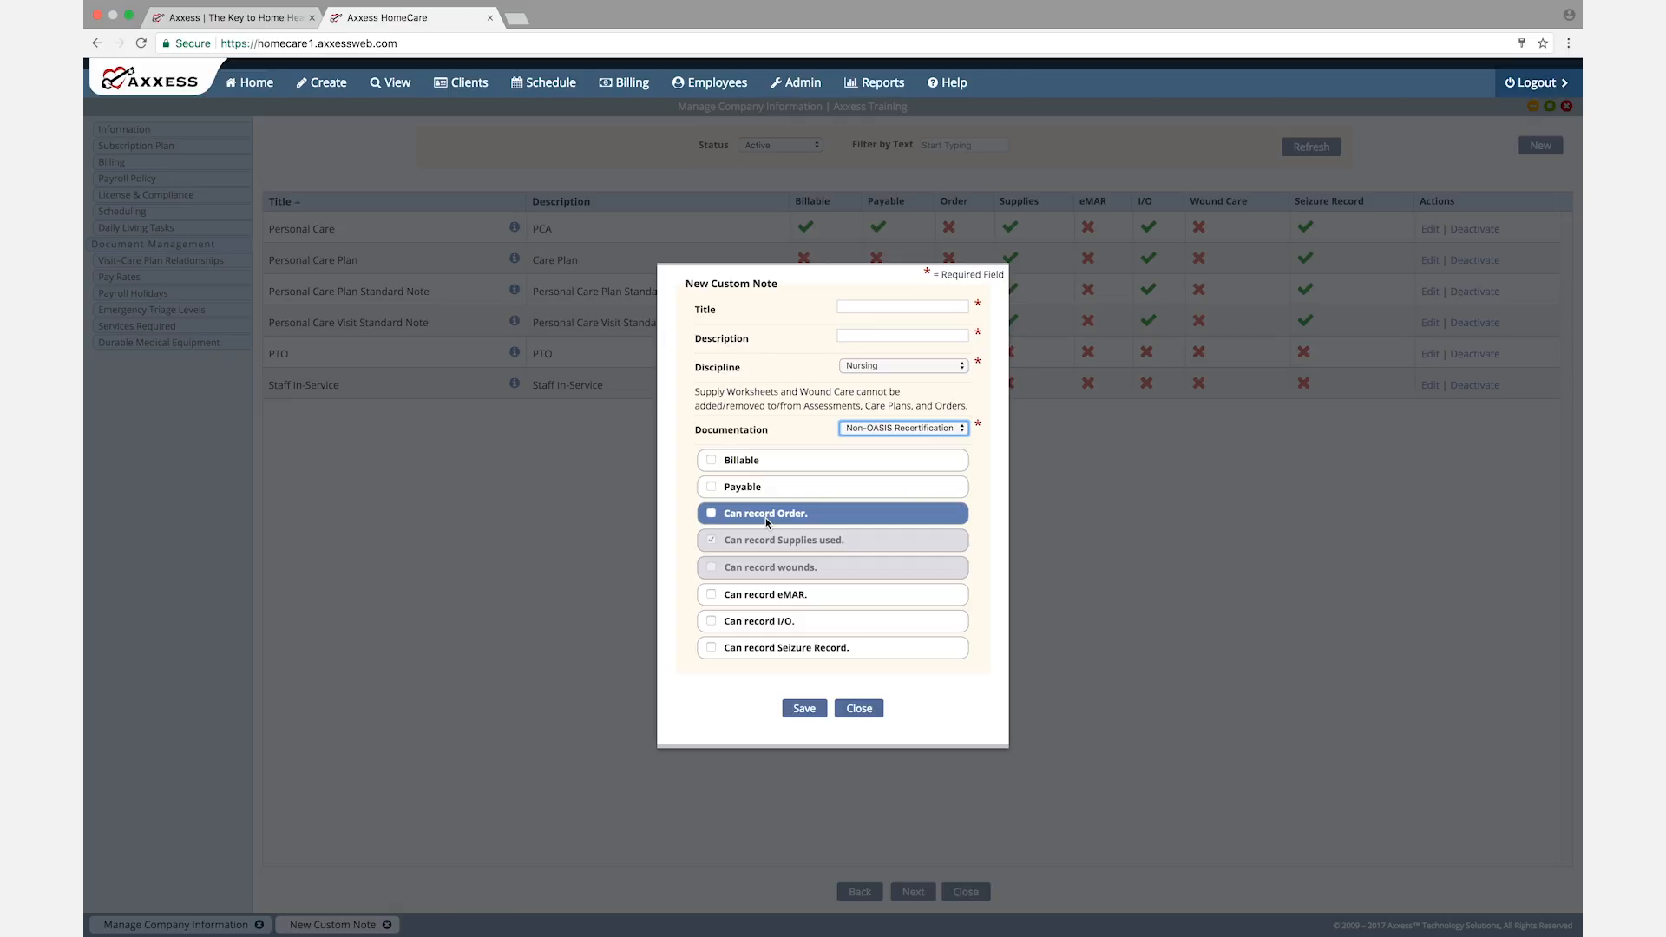
pyautogui.click(859, 708)
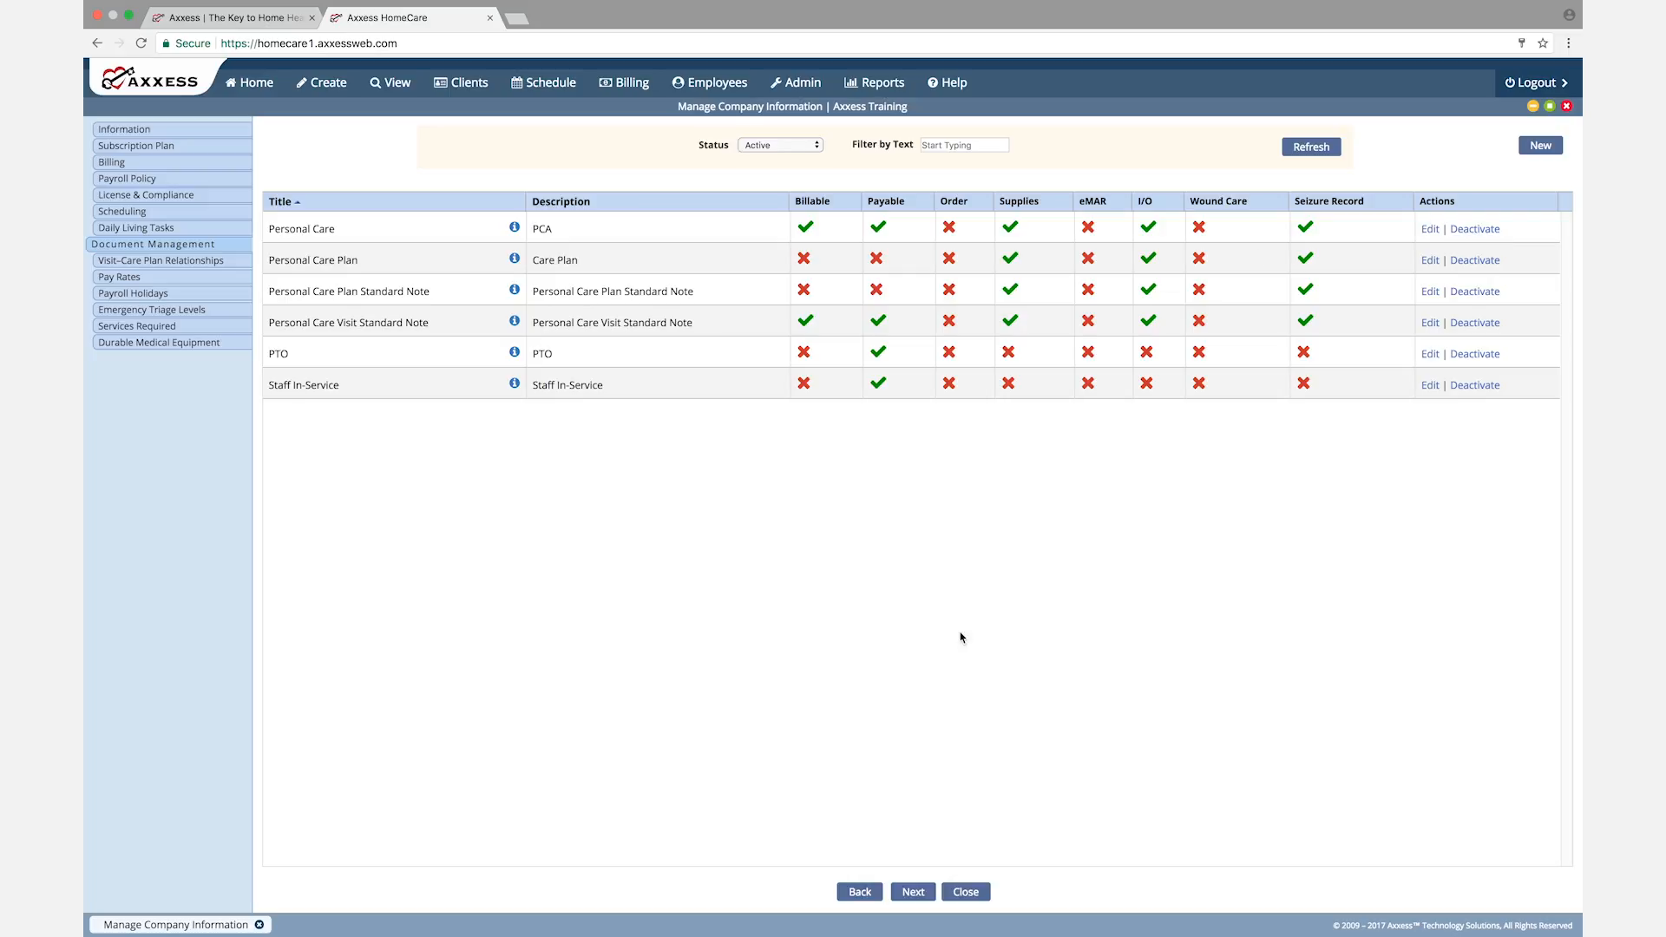
pyautogui.click(913, 894)
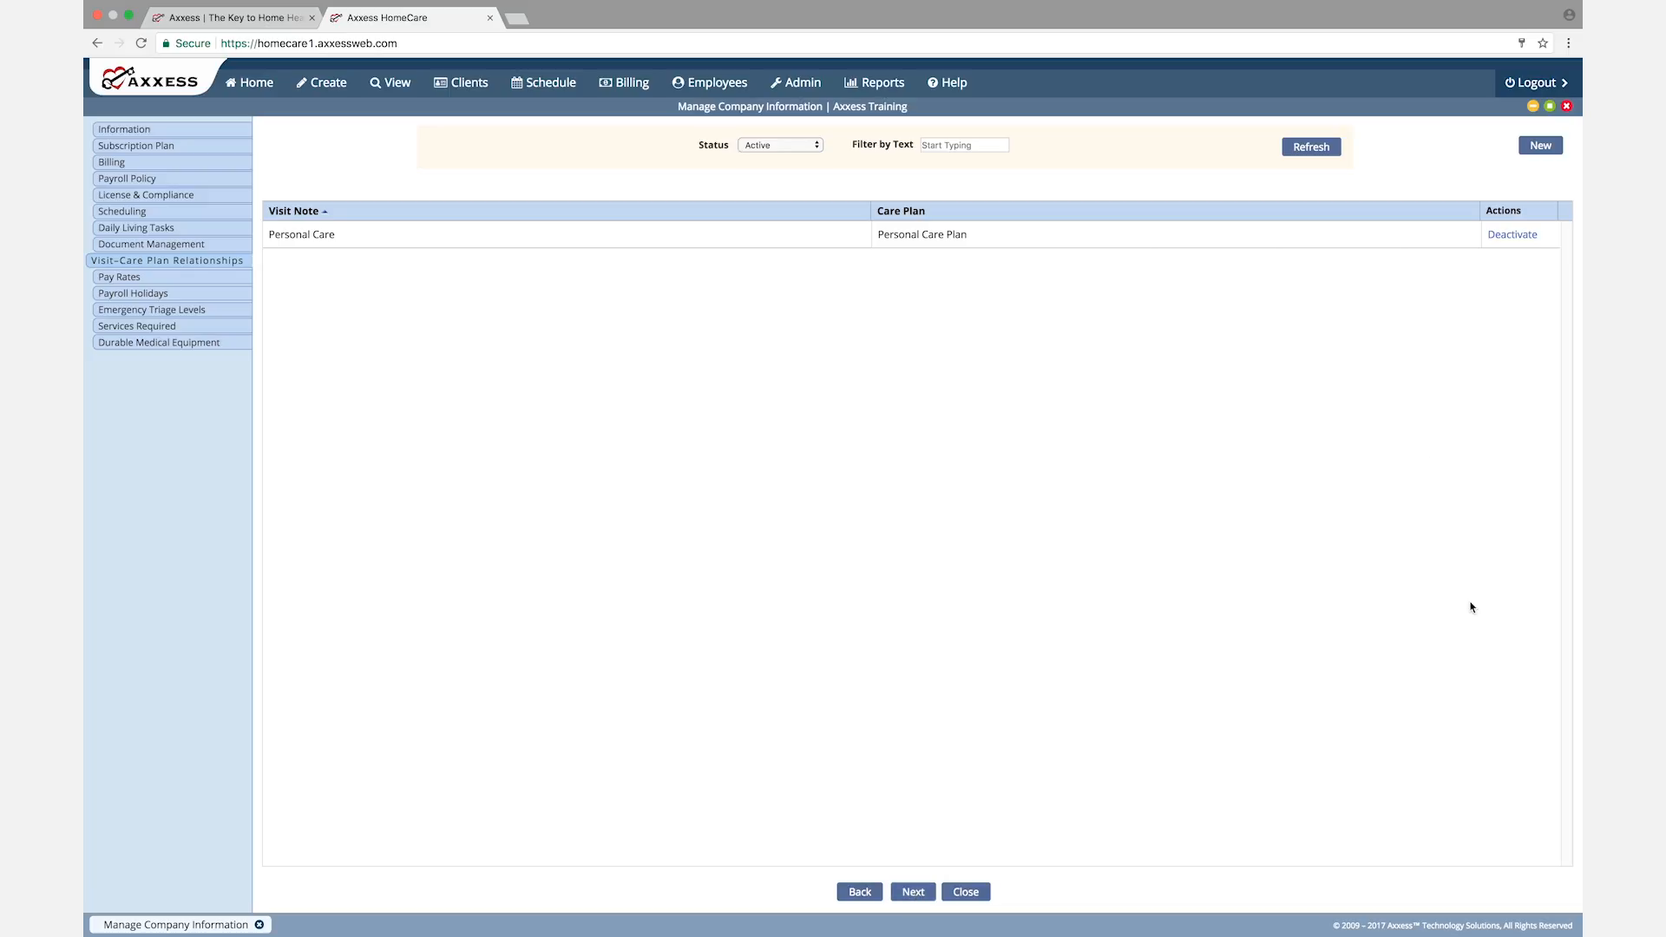
# Step: Try a new visit-care plan relationship pairing the Personal Care visit note with the Personal Care Plan, then close the form
pyautogui.click(1540, 147)
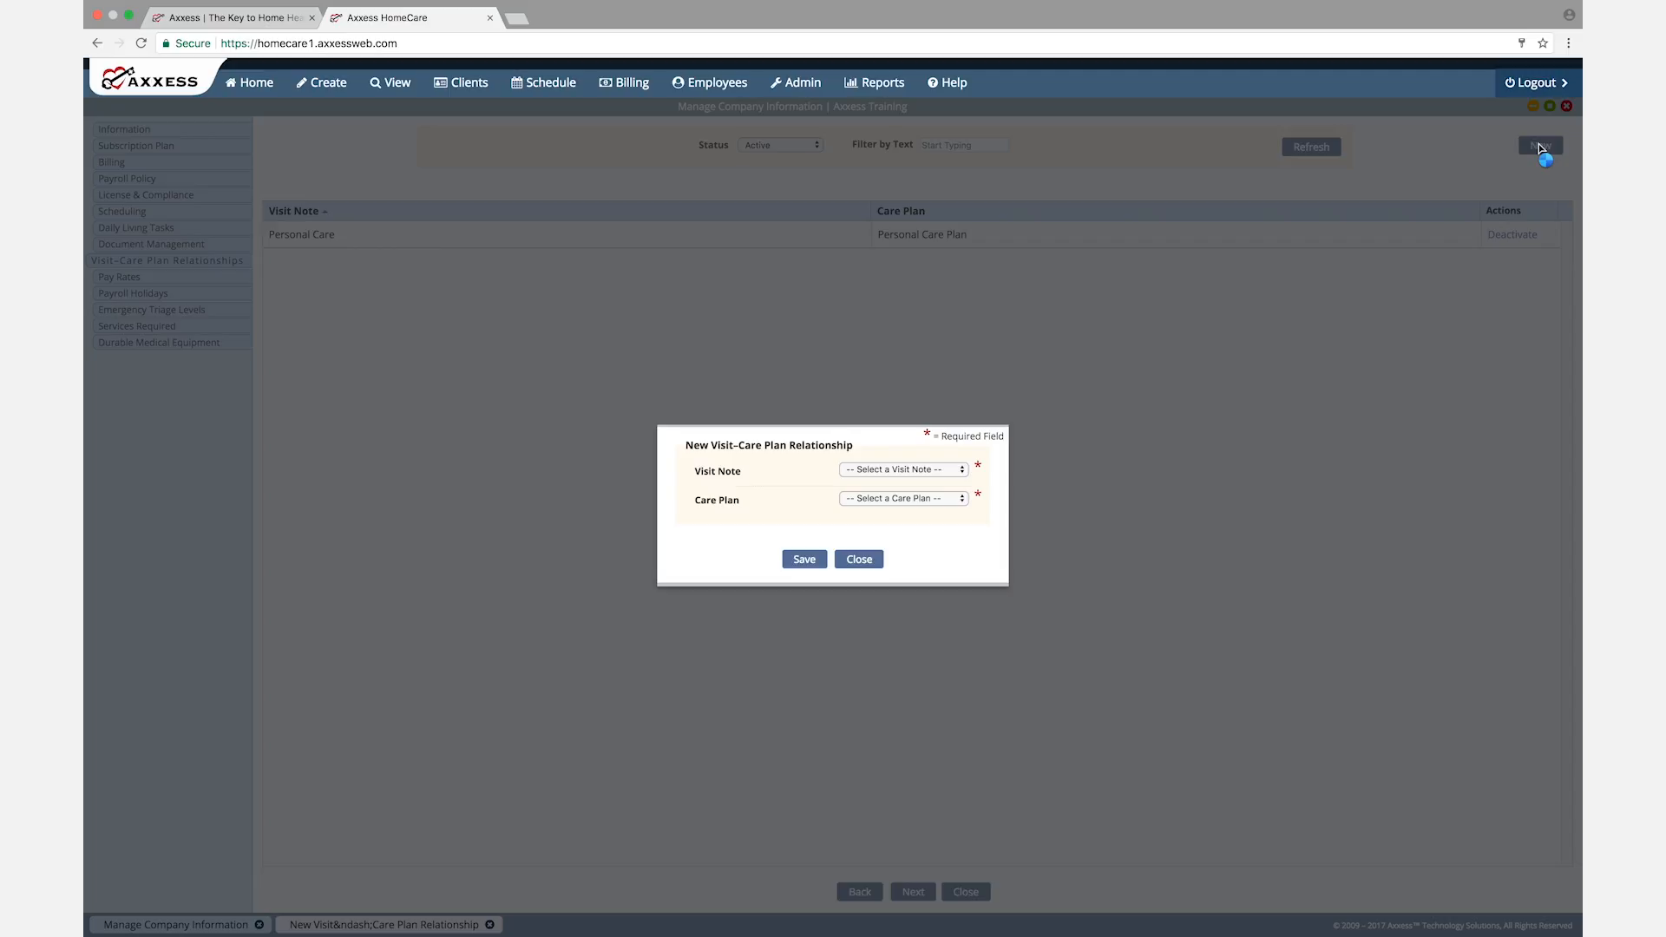
pyautogui.click(958, 473)
pyautogui.click(917, 482)
pyautogui.click(959, 501)
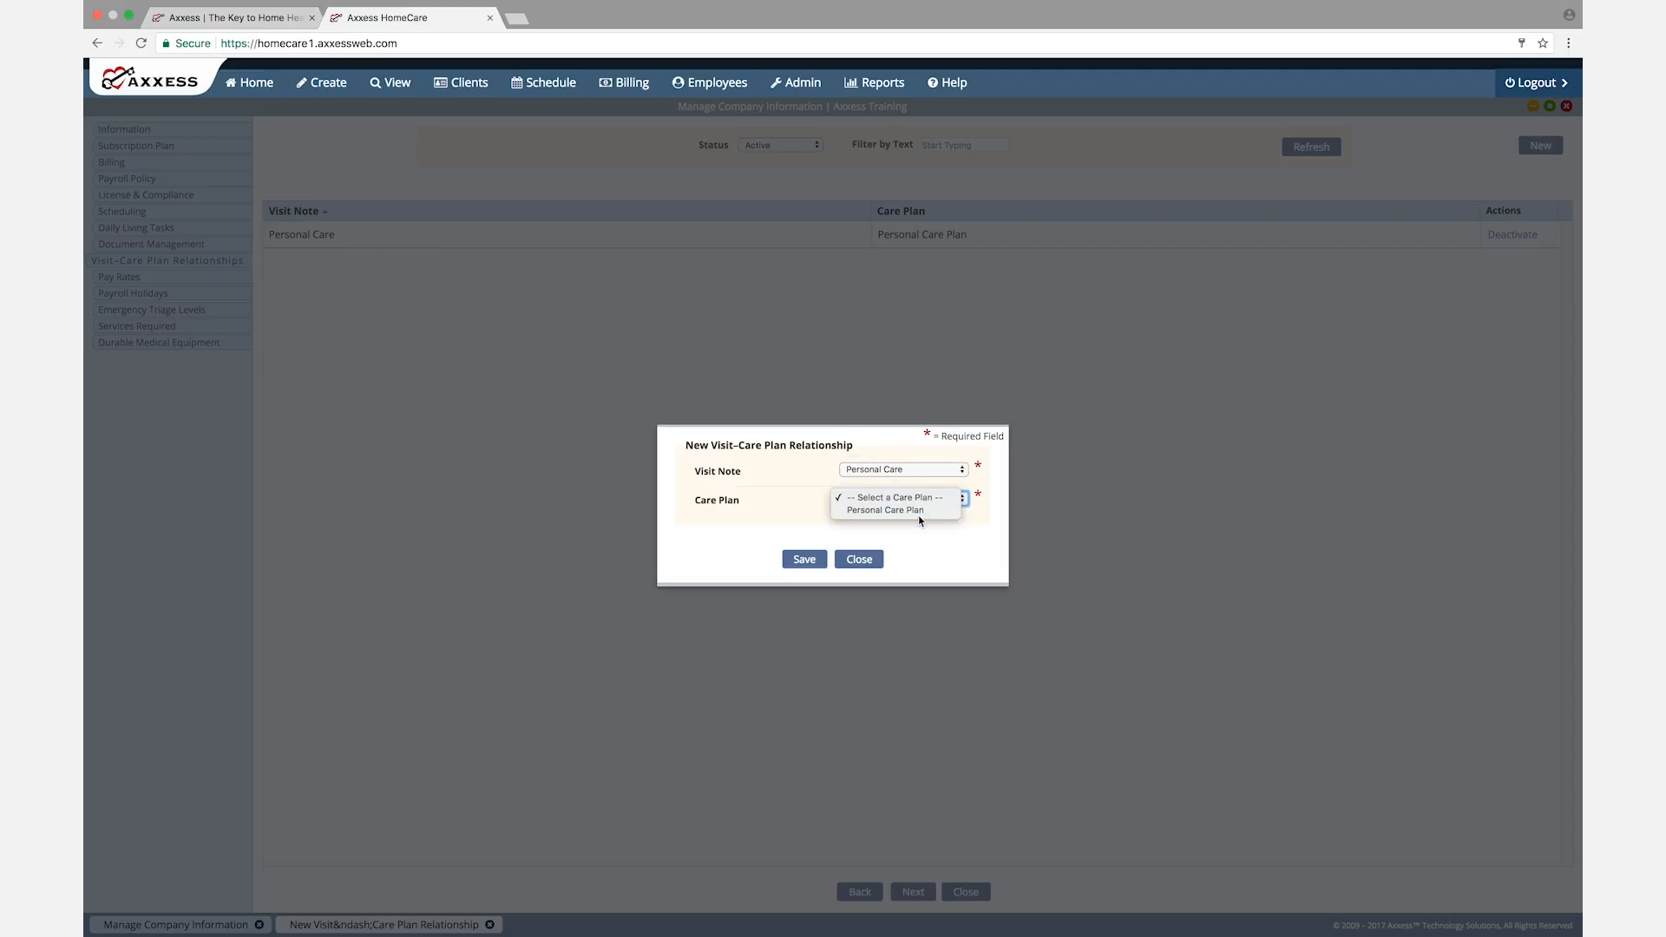
pyautogui.click(926, 515)
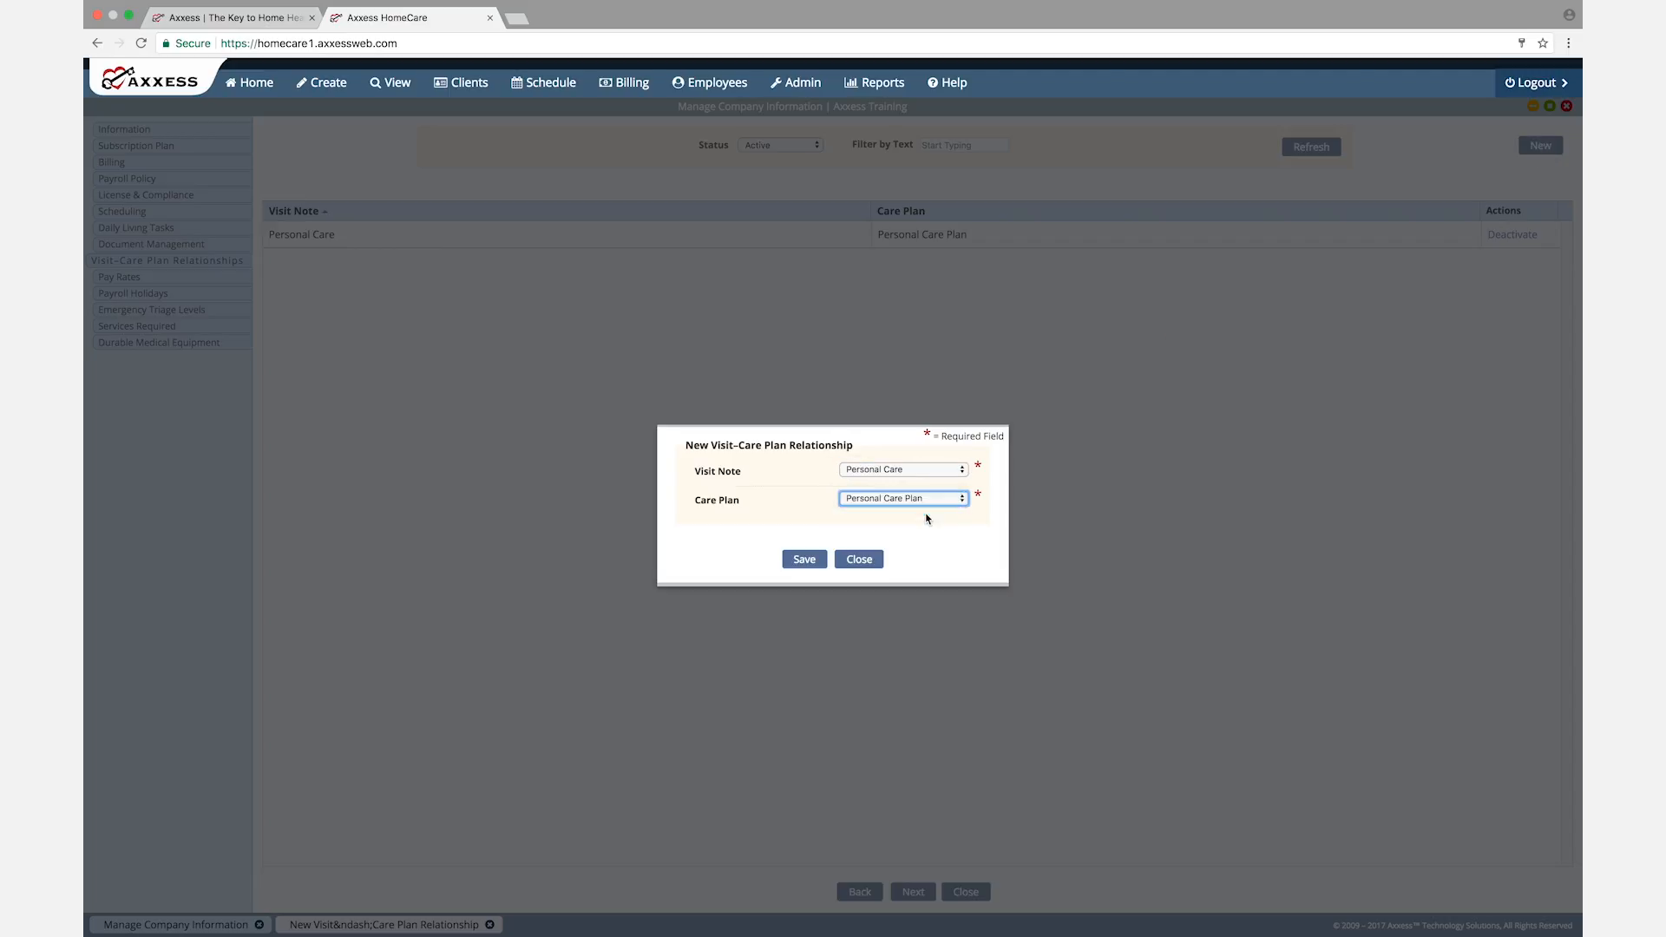
pyautogui.click(804, 561)
pyautogui.click(859, 559)
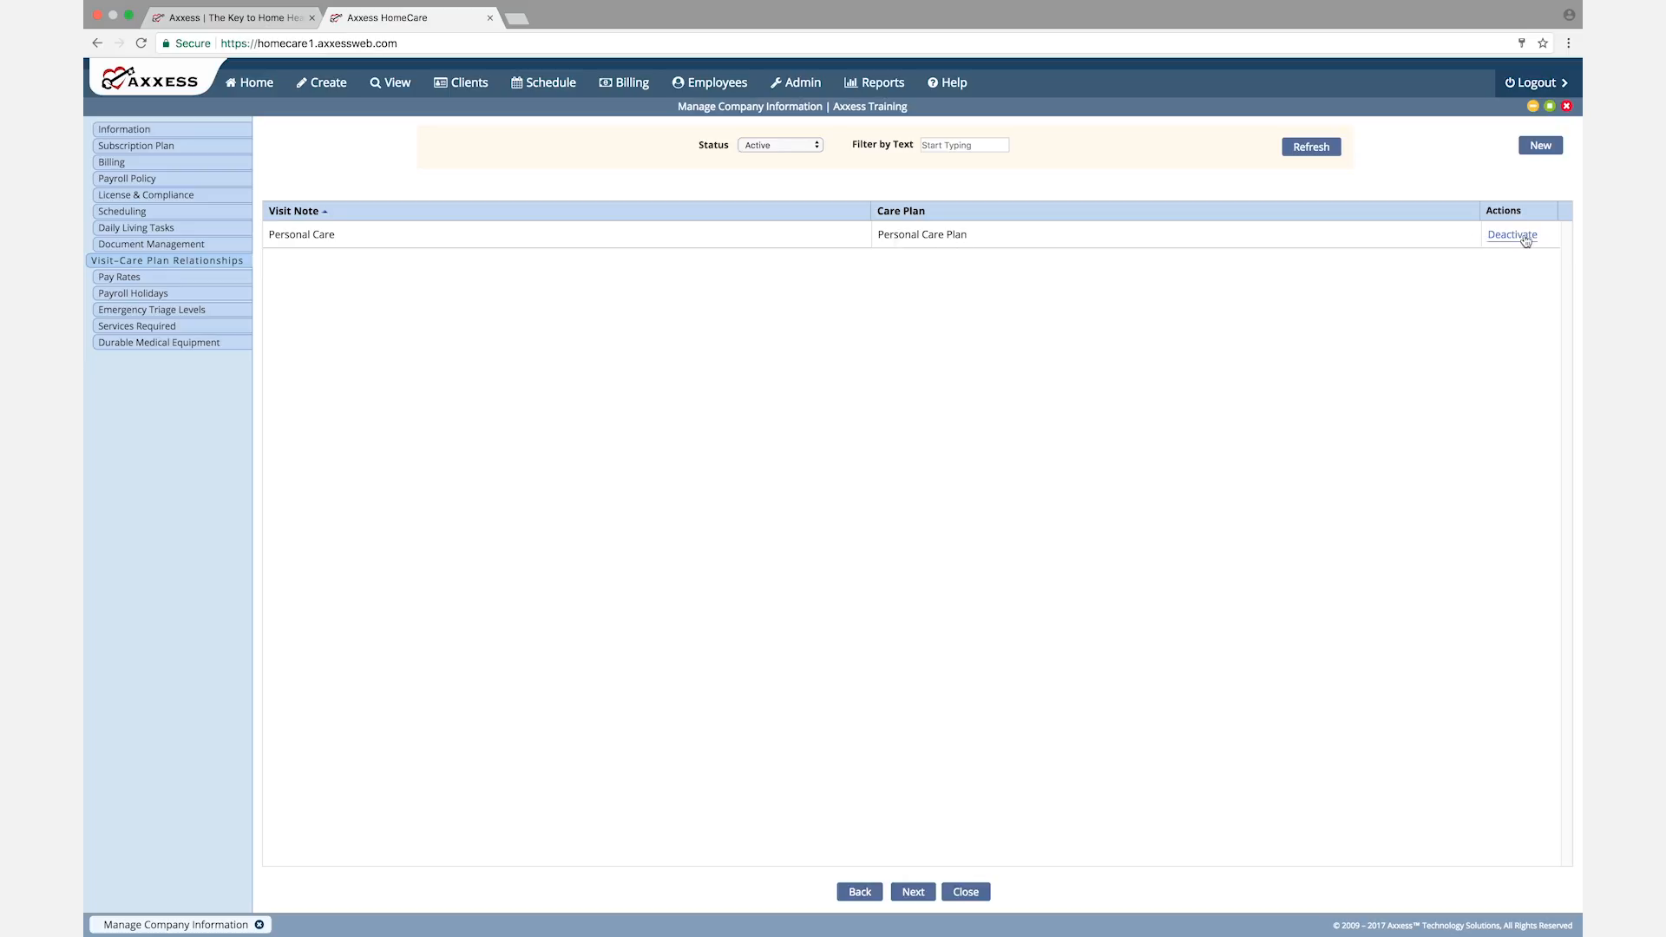
# Step: Check the status filter options for the visit-care plan relationships, keeping Active selected
pyautogui.click(814, 148)
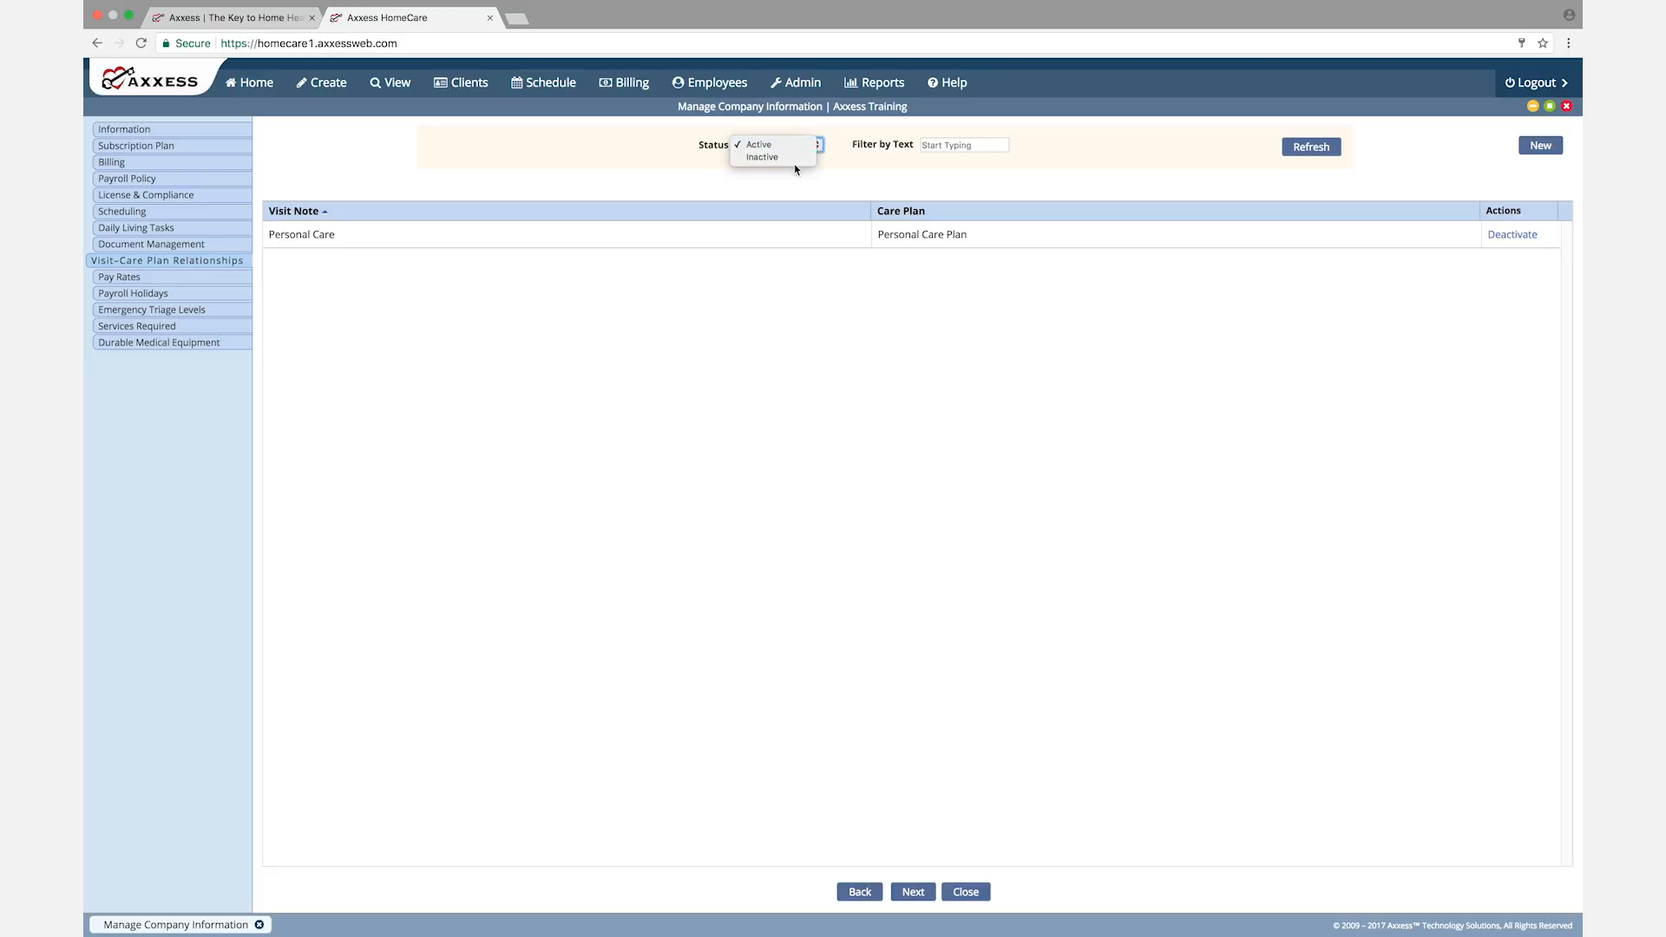
pyautogui.click(949, 146)
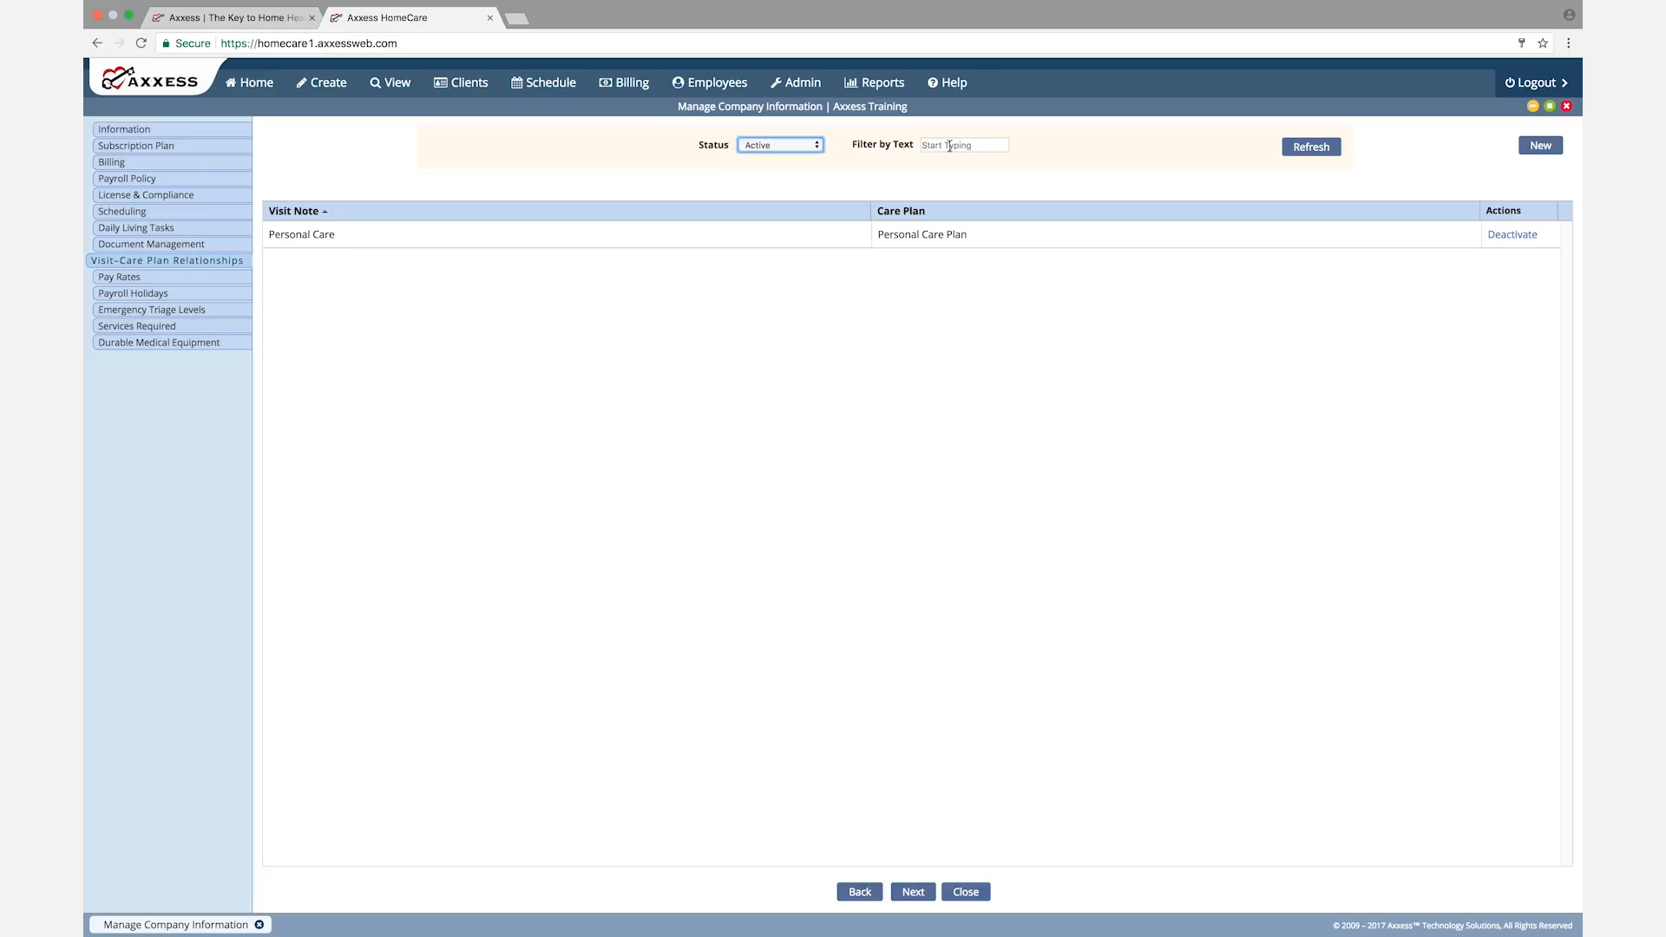
# Step: Continue to Pay Rates and try a new pay rate for the PTO task with rate type Per Hour, cancelling it unsaved
pyautogui.click(914, 891)
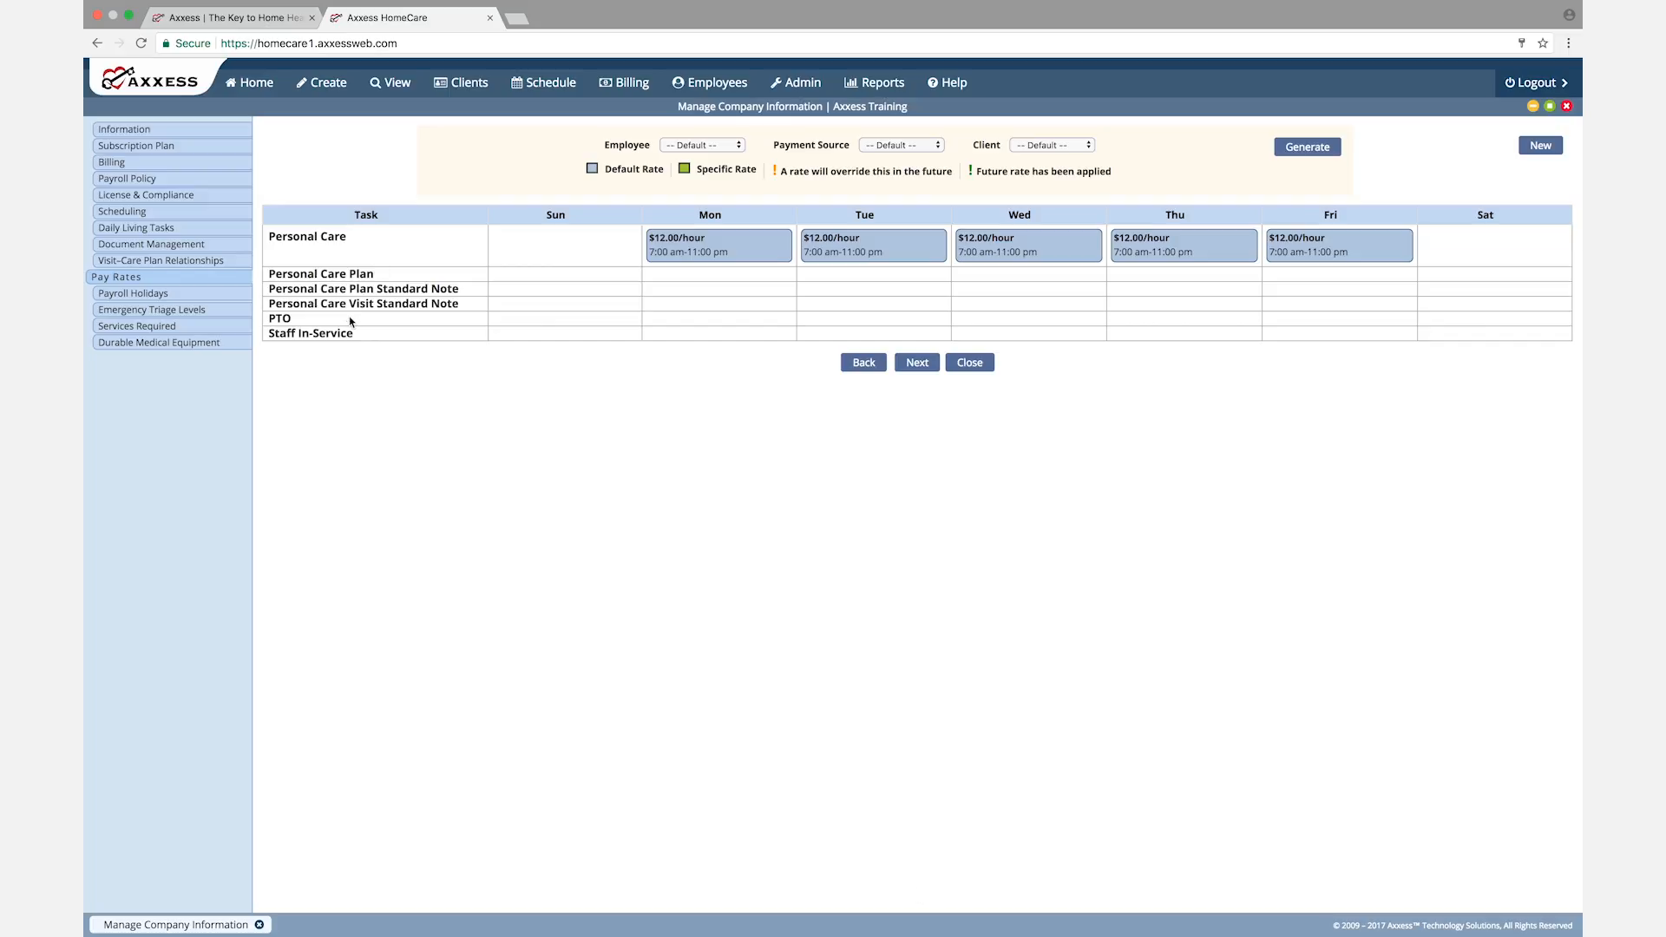
pyautogui.moveTo(689, 246)
pyautogui.click(1538, 147)
pyautogui.click(936, 222)
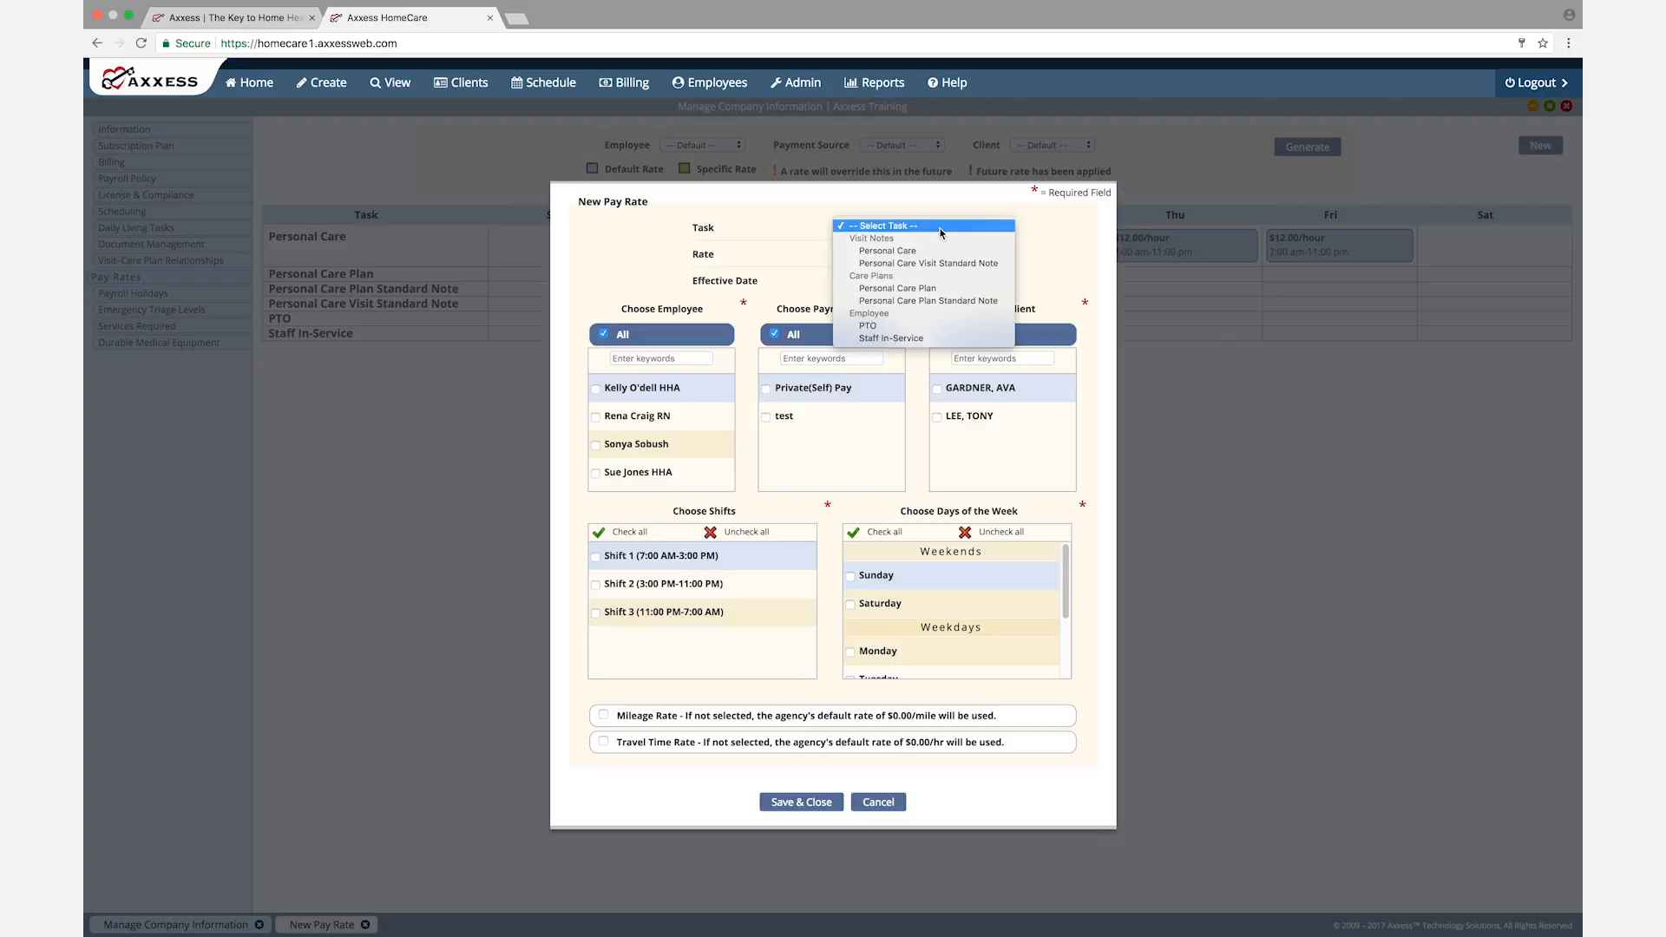
pyautogui.click(885, 326)
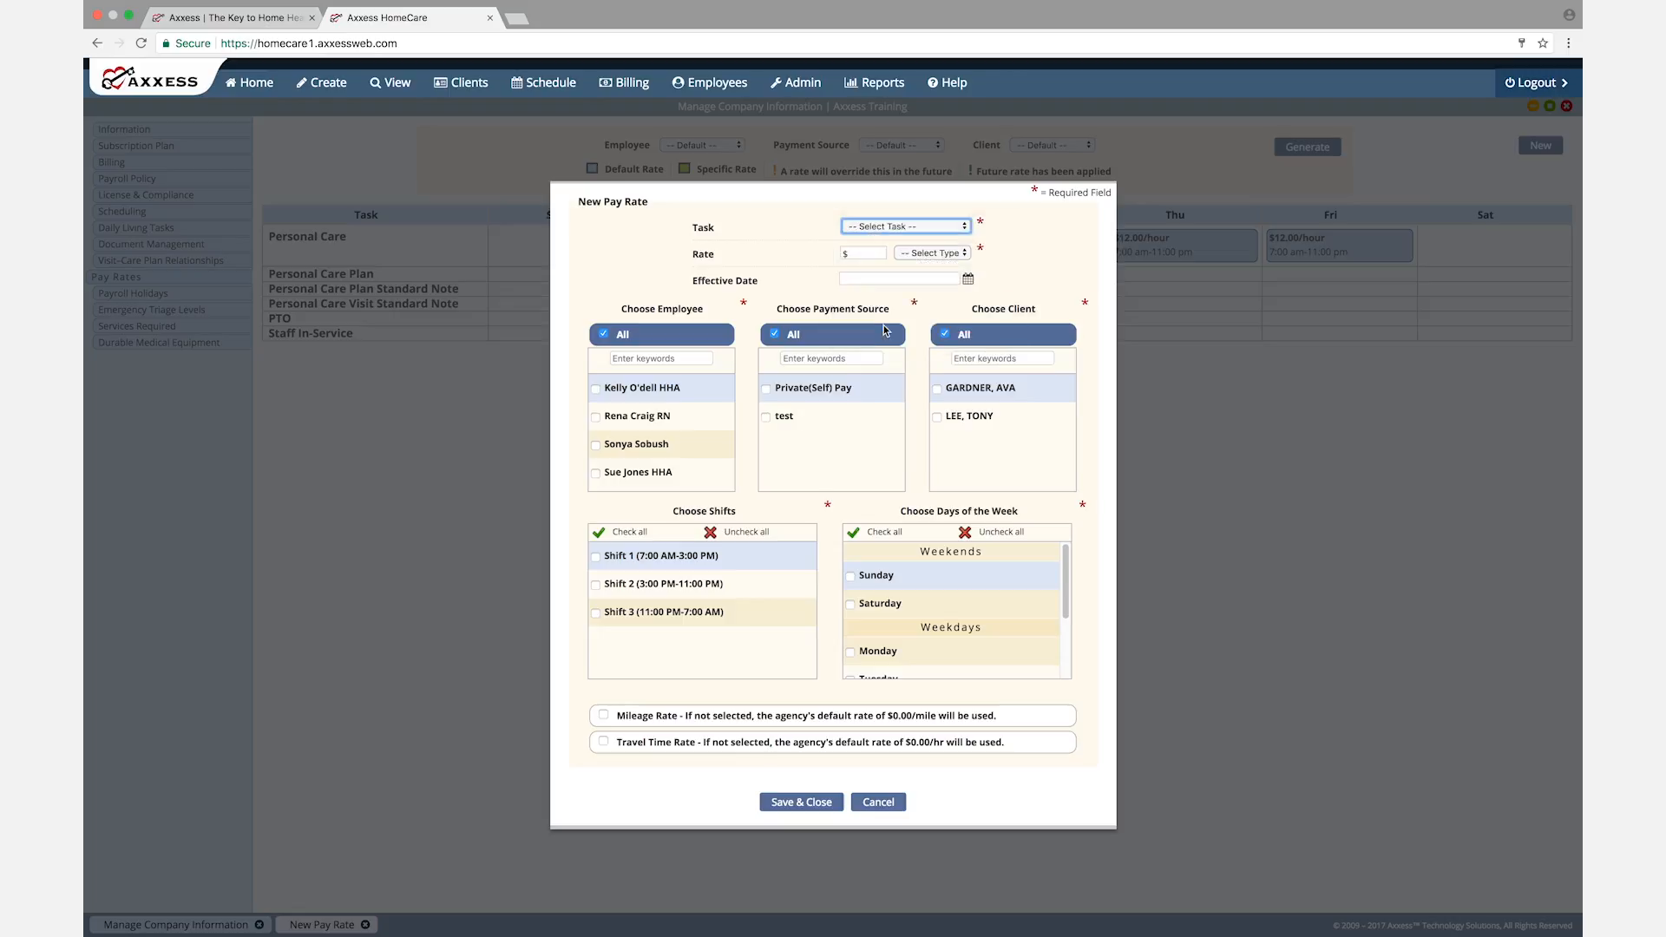
pyautogui.click(949, 253)
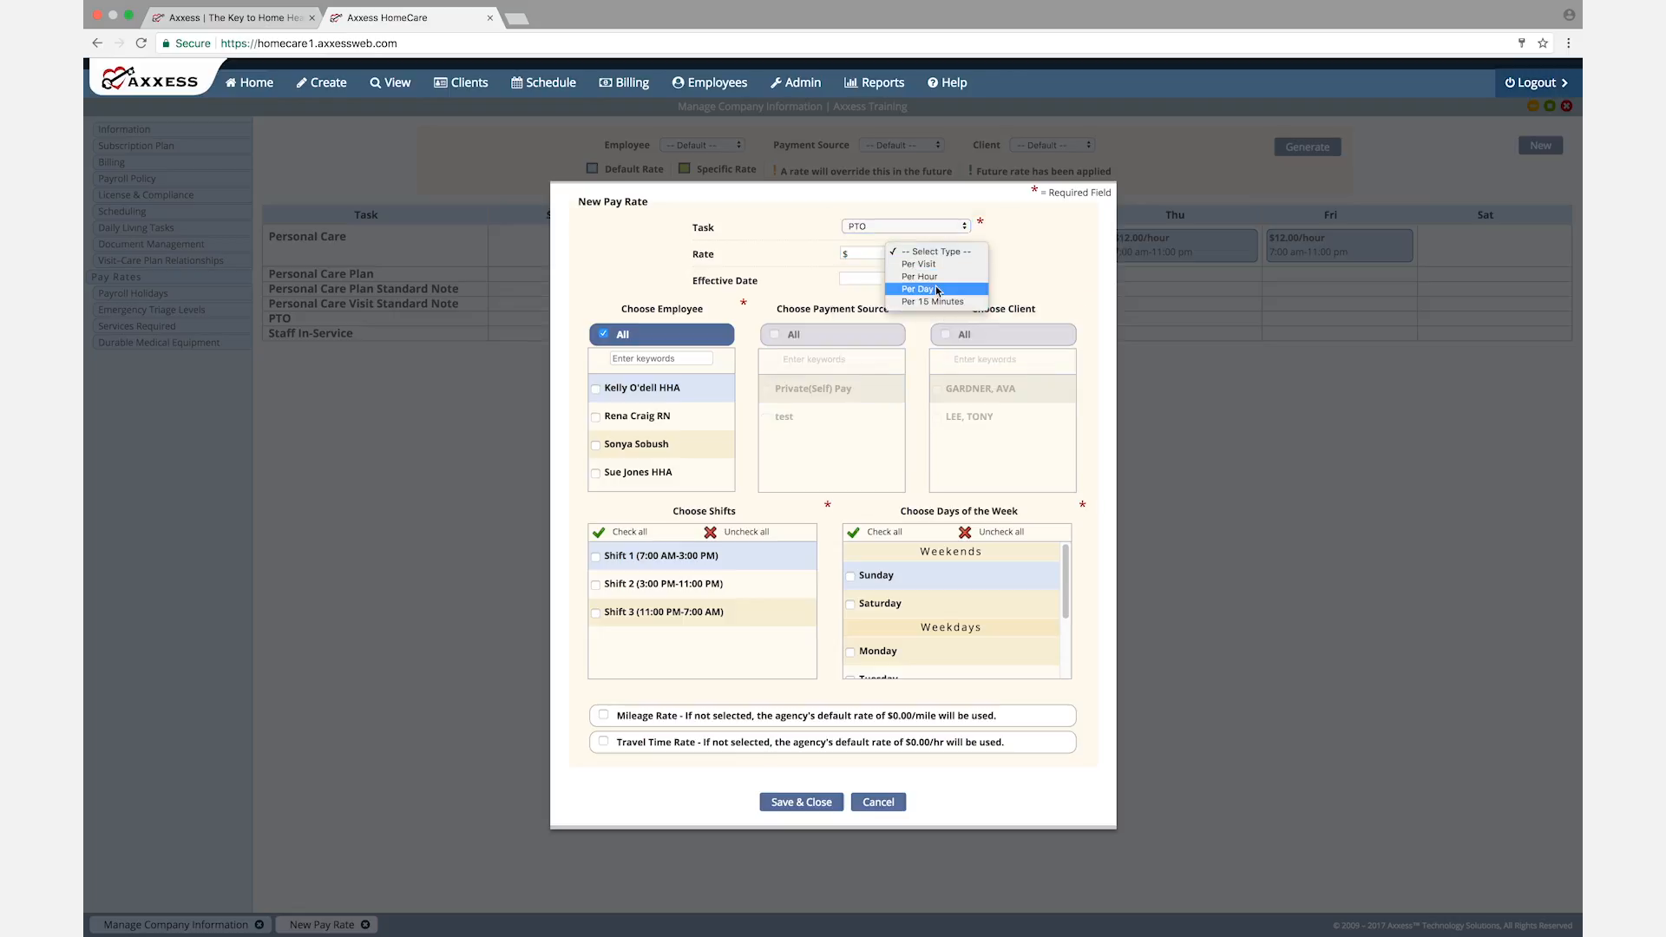
pyautogui.click(937, 276)
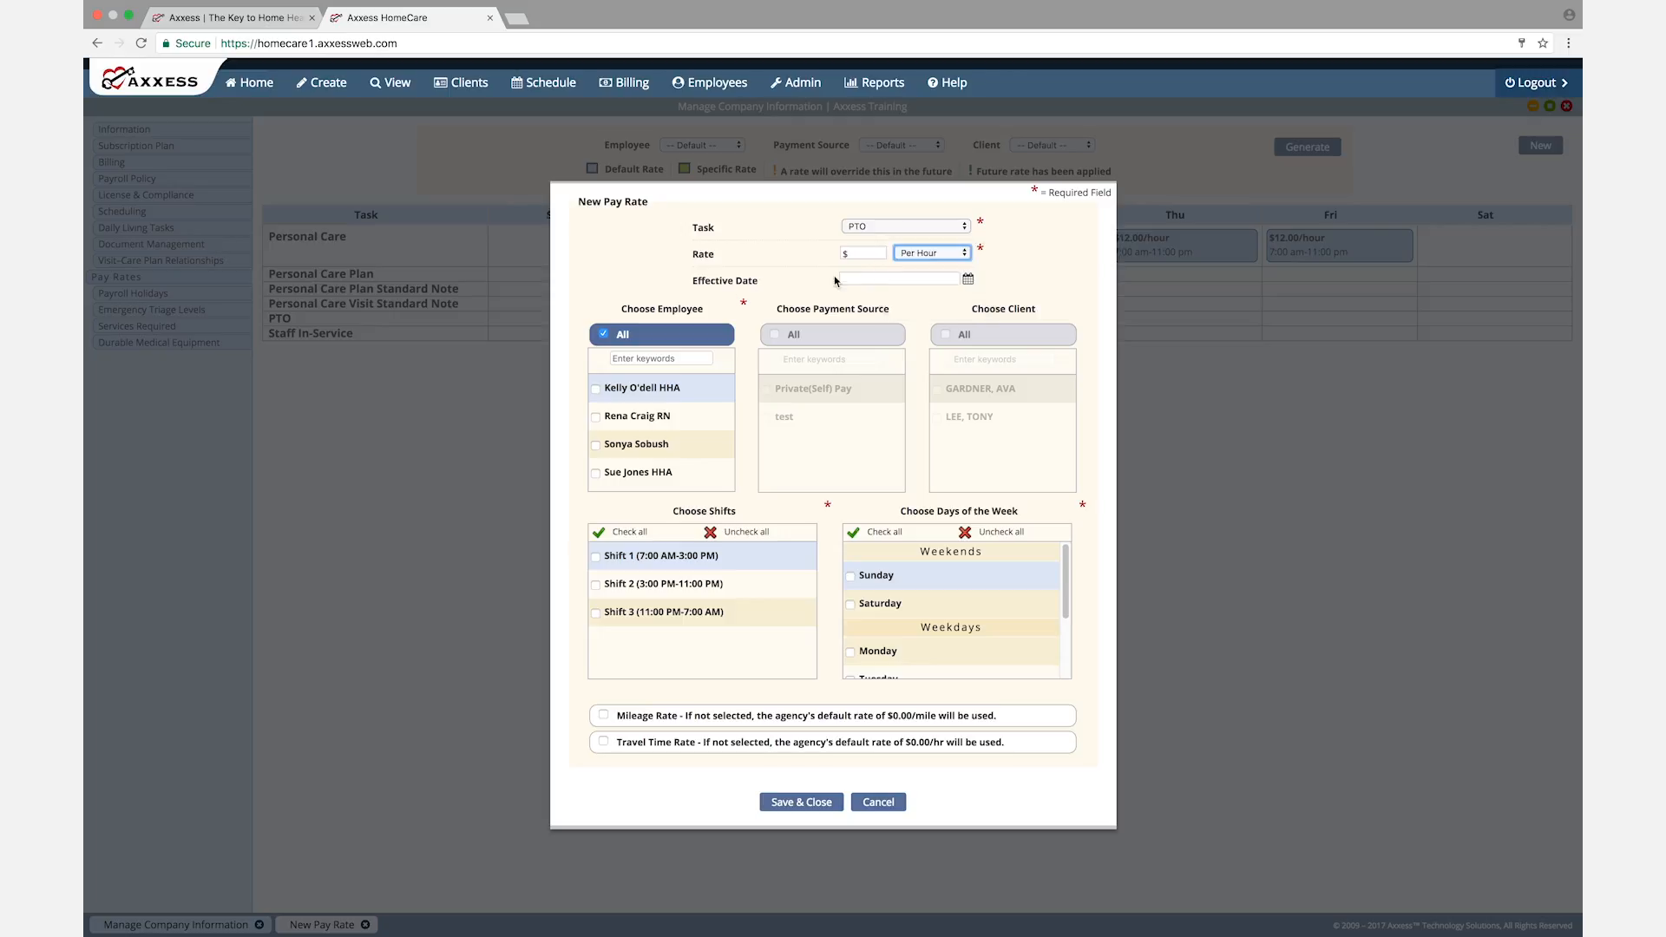
pyautogui.click(871, 277)
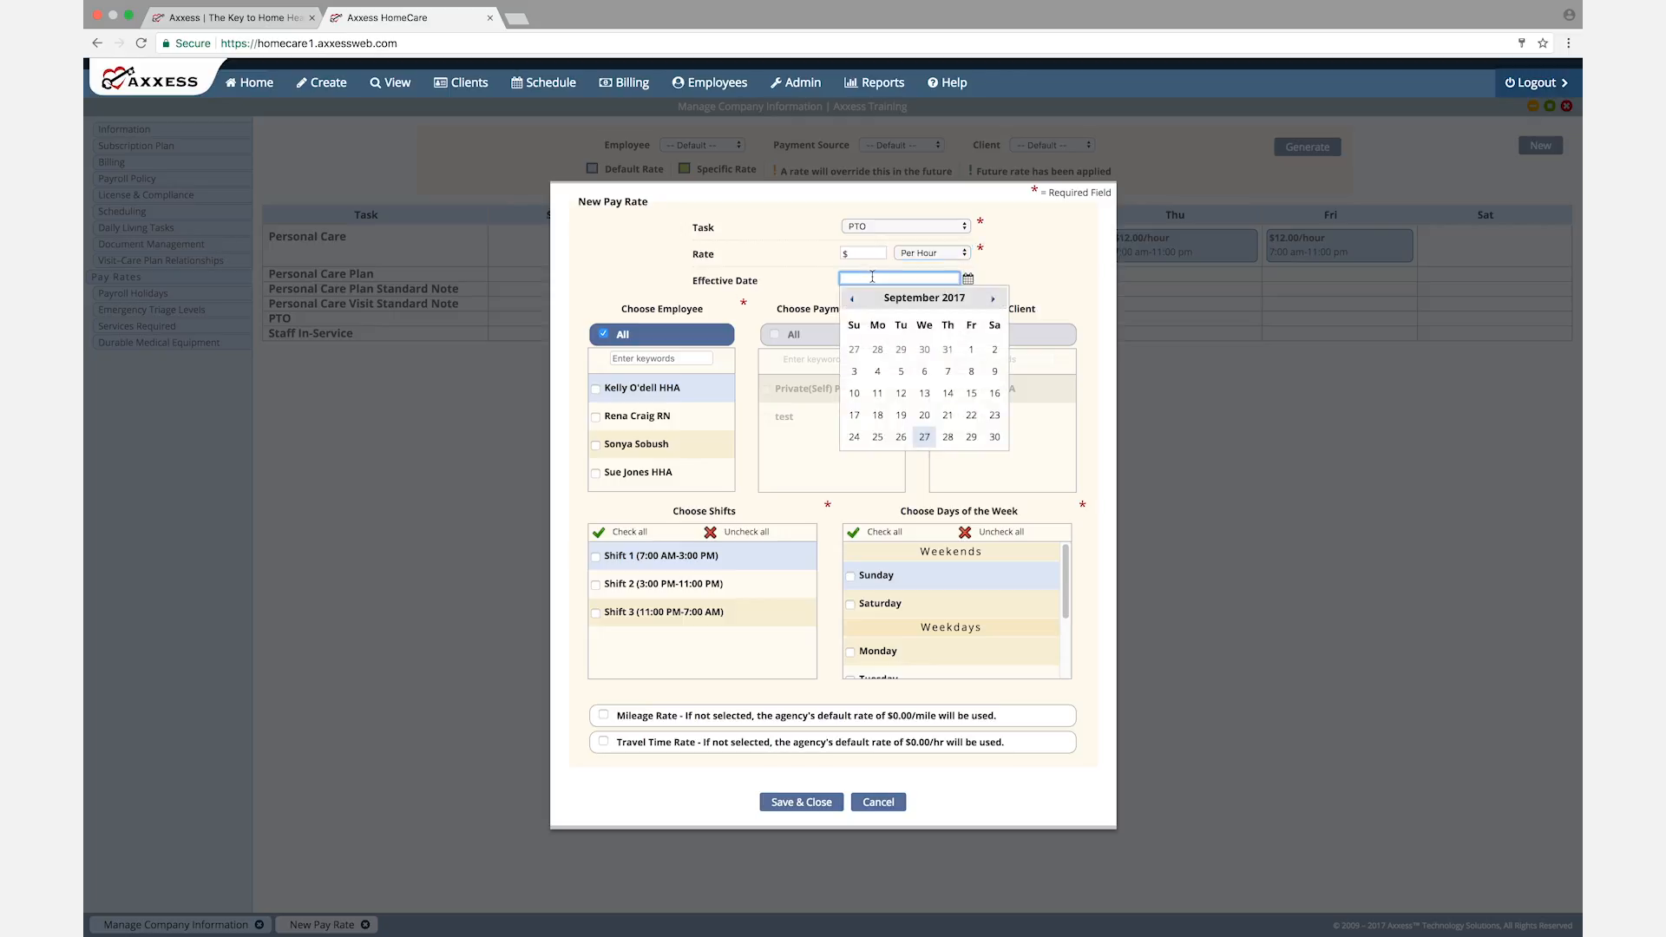
pyautogui.click(629, 278)
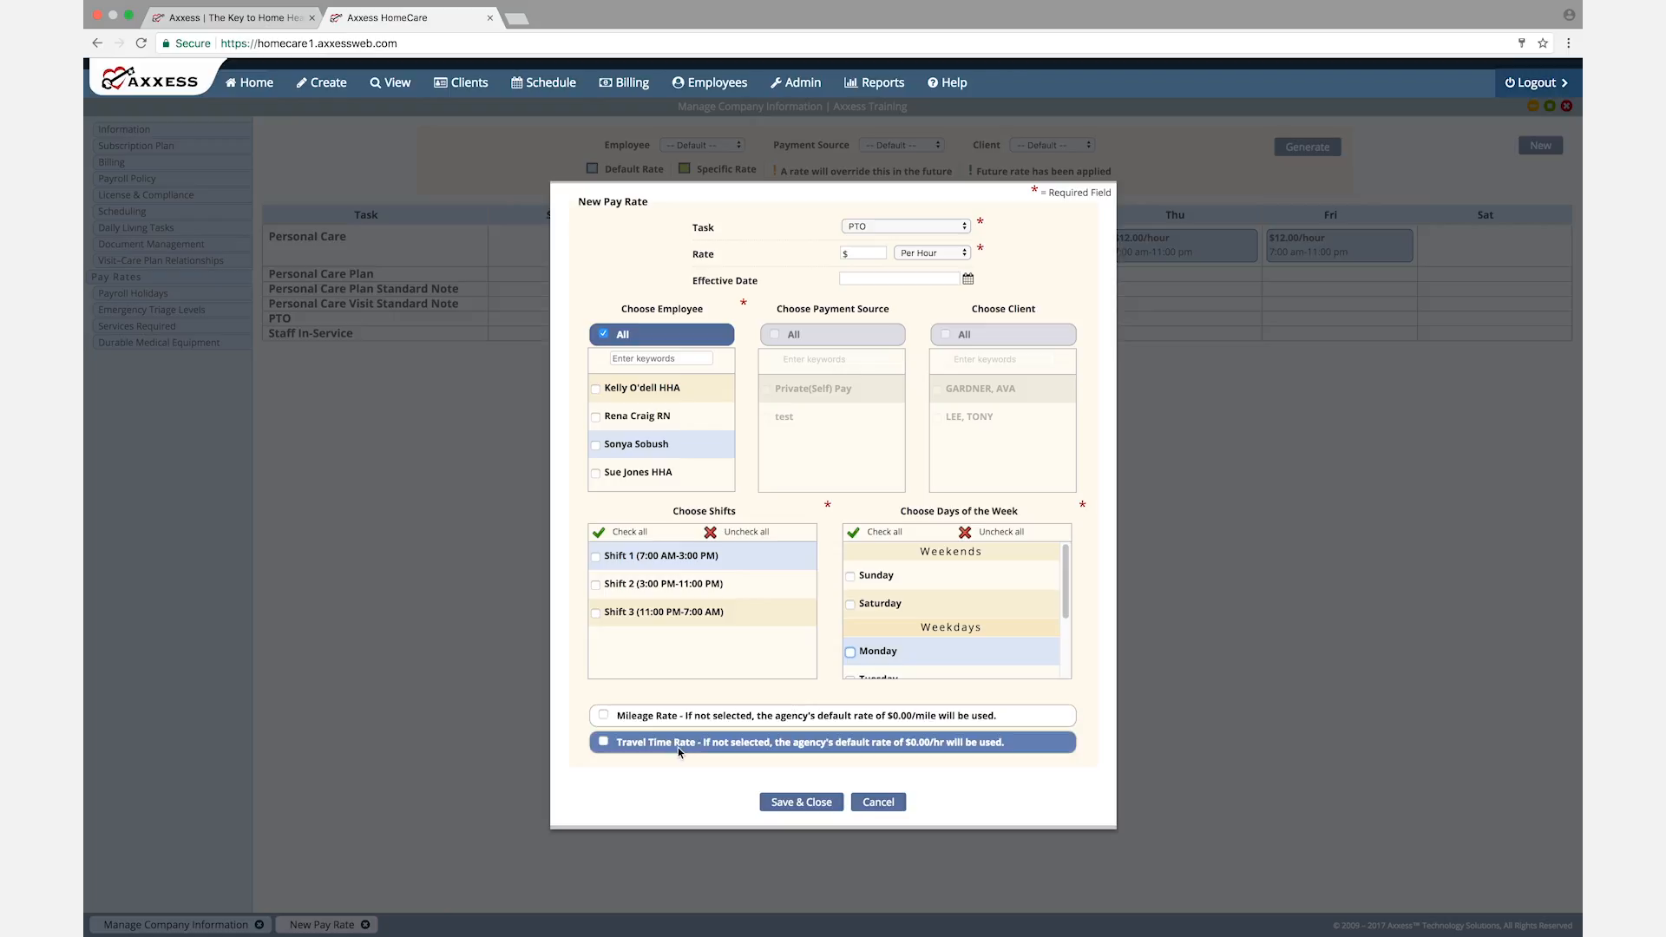
pyautogui.click(875, 803)
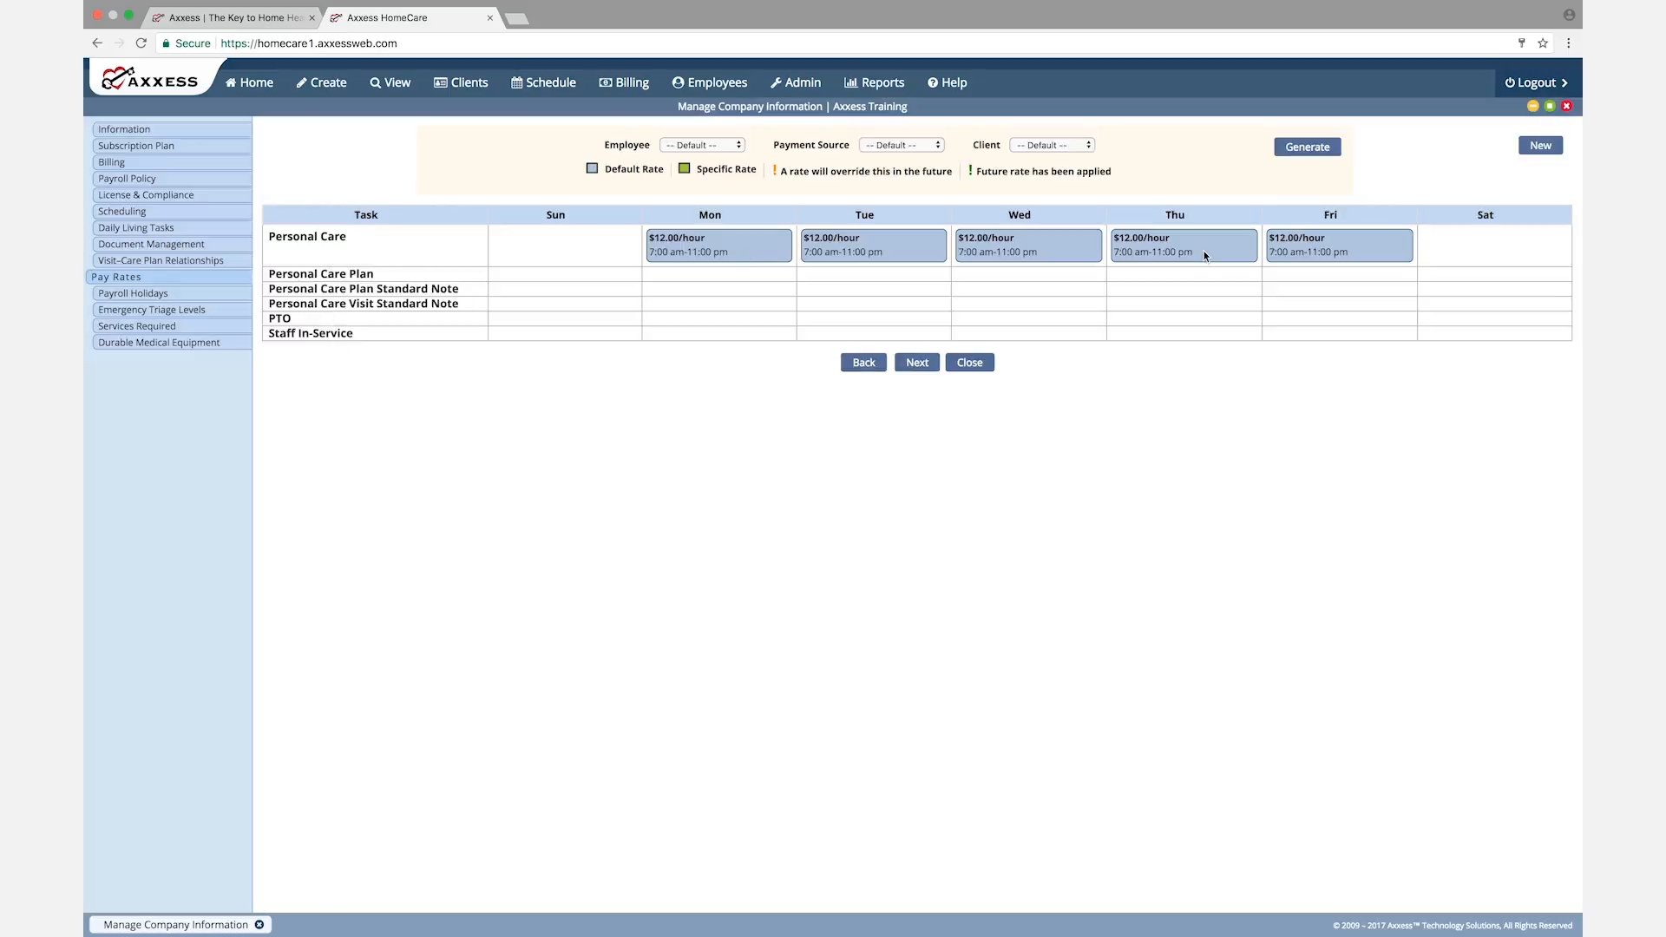
# Step: Check the rate history of Friday's Personal Care pay rate and continue to Payroll Holidays
pyautogui.moveTo(1368, 254)
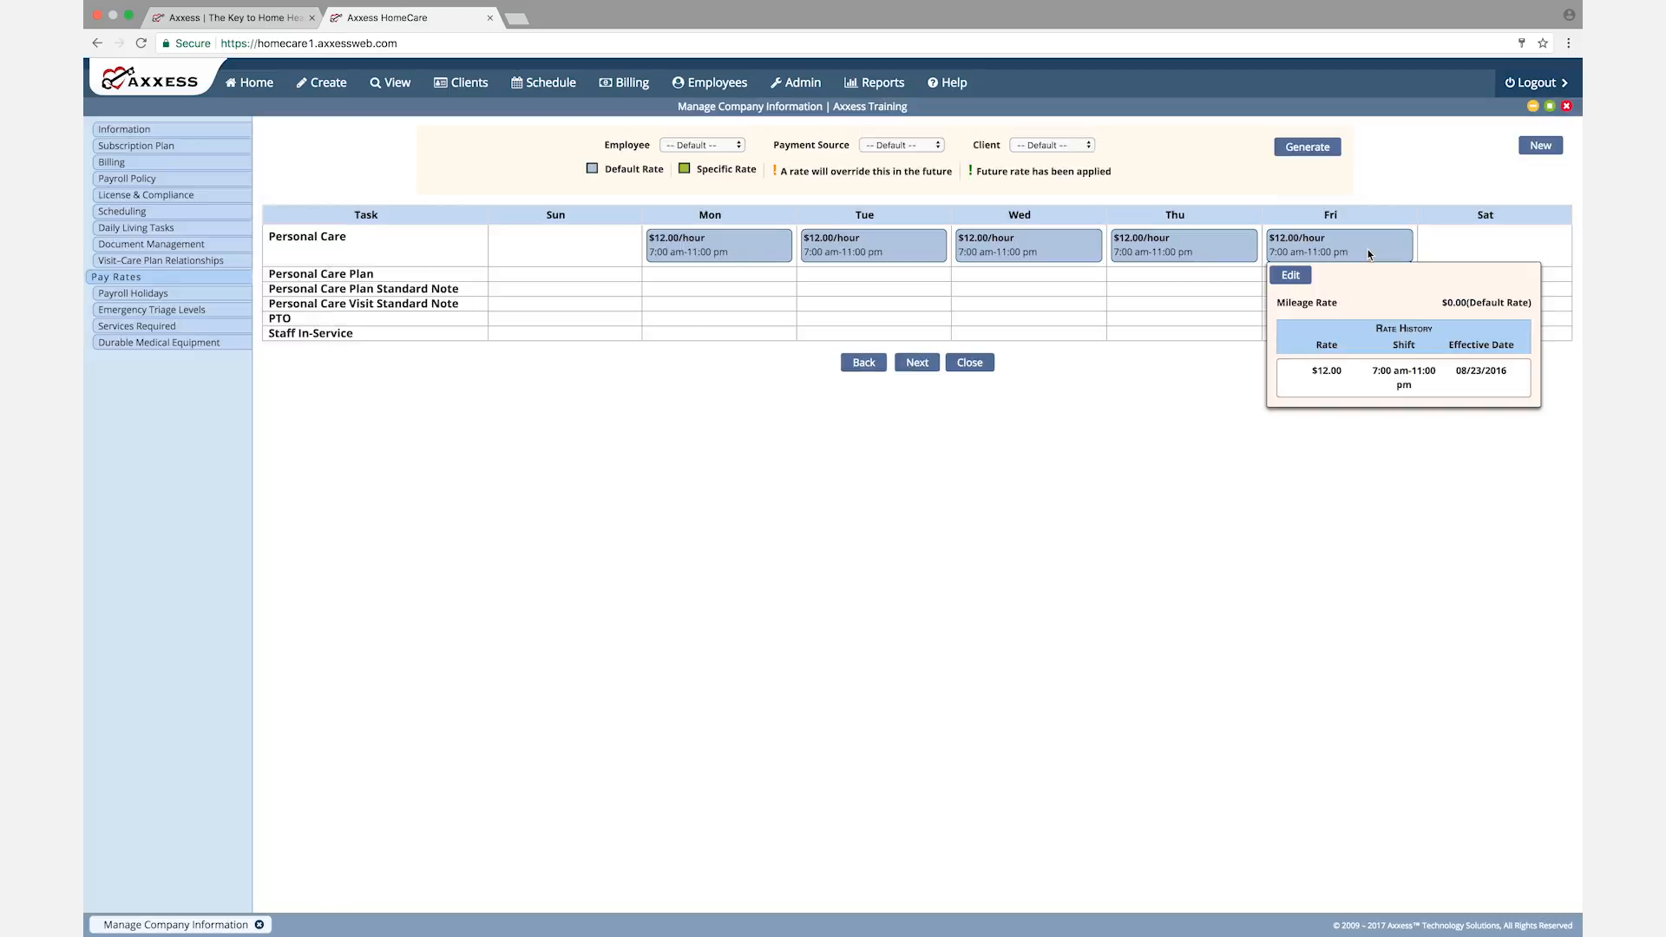
pyautogui.click(918, 364)
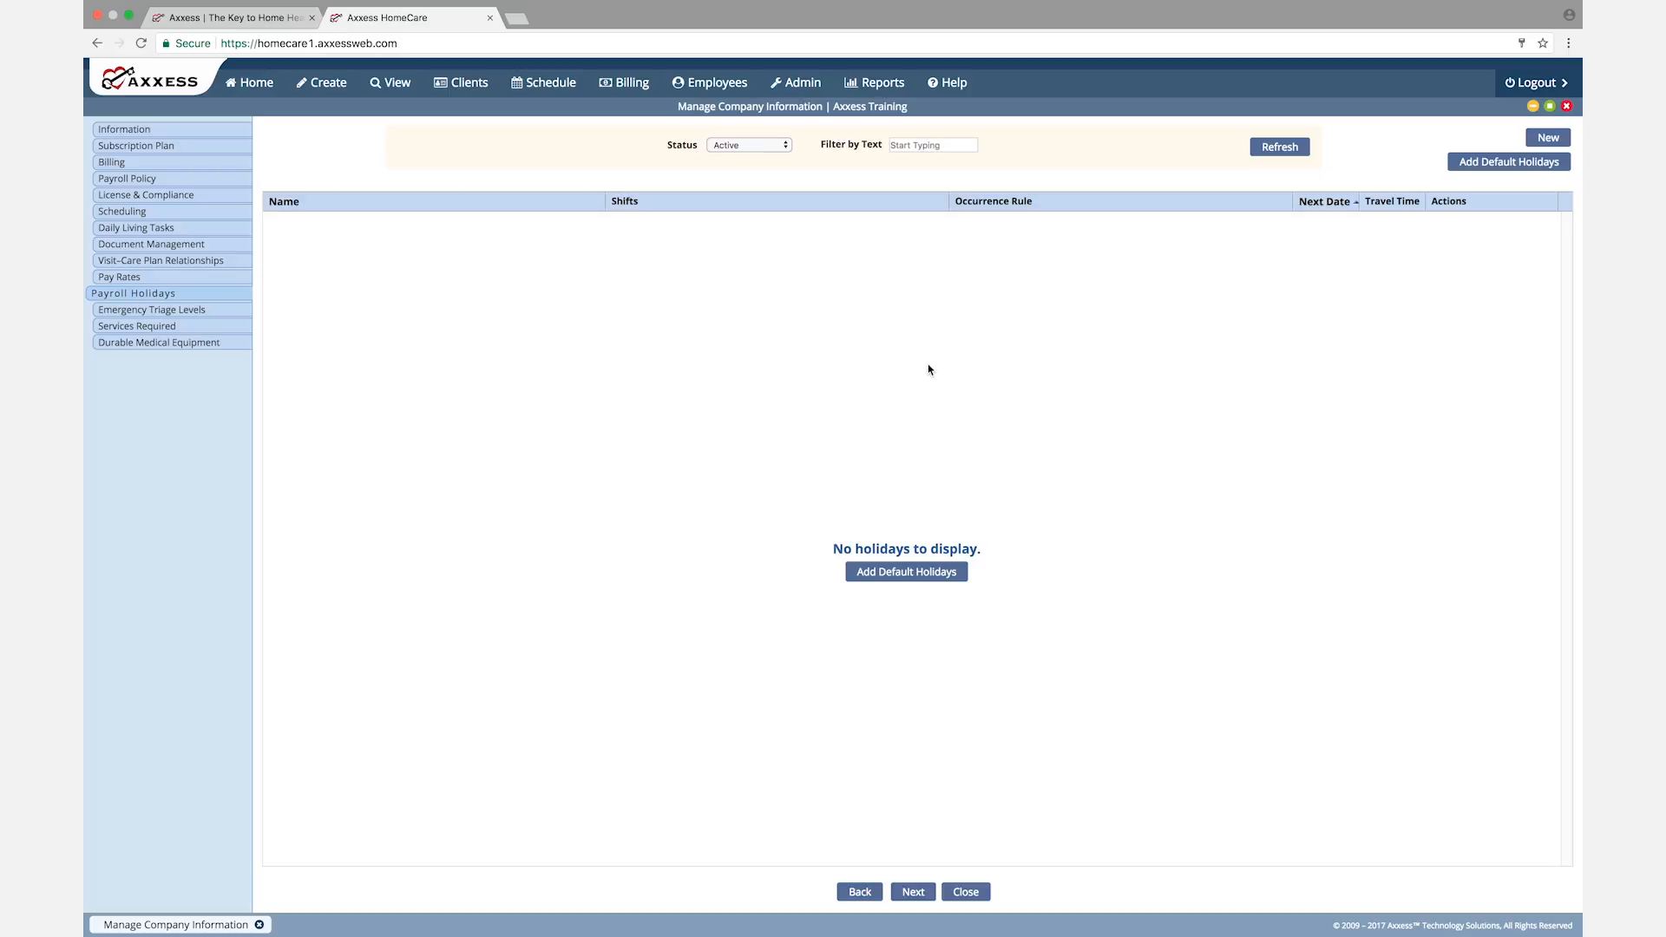
# Step: Try adding New Year's Day as a default payroll holiday and starting a blank custom holiday, closing both forms unsaved
pyautogui.click(1508, 164)
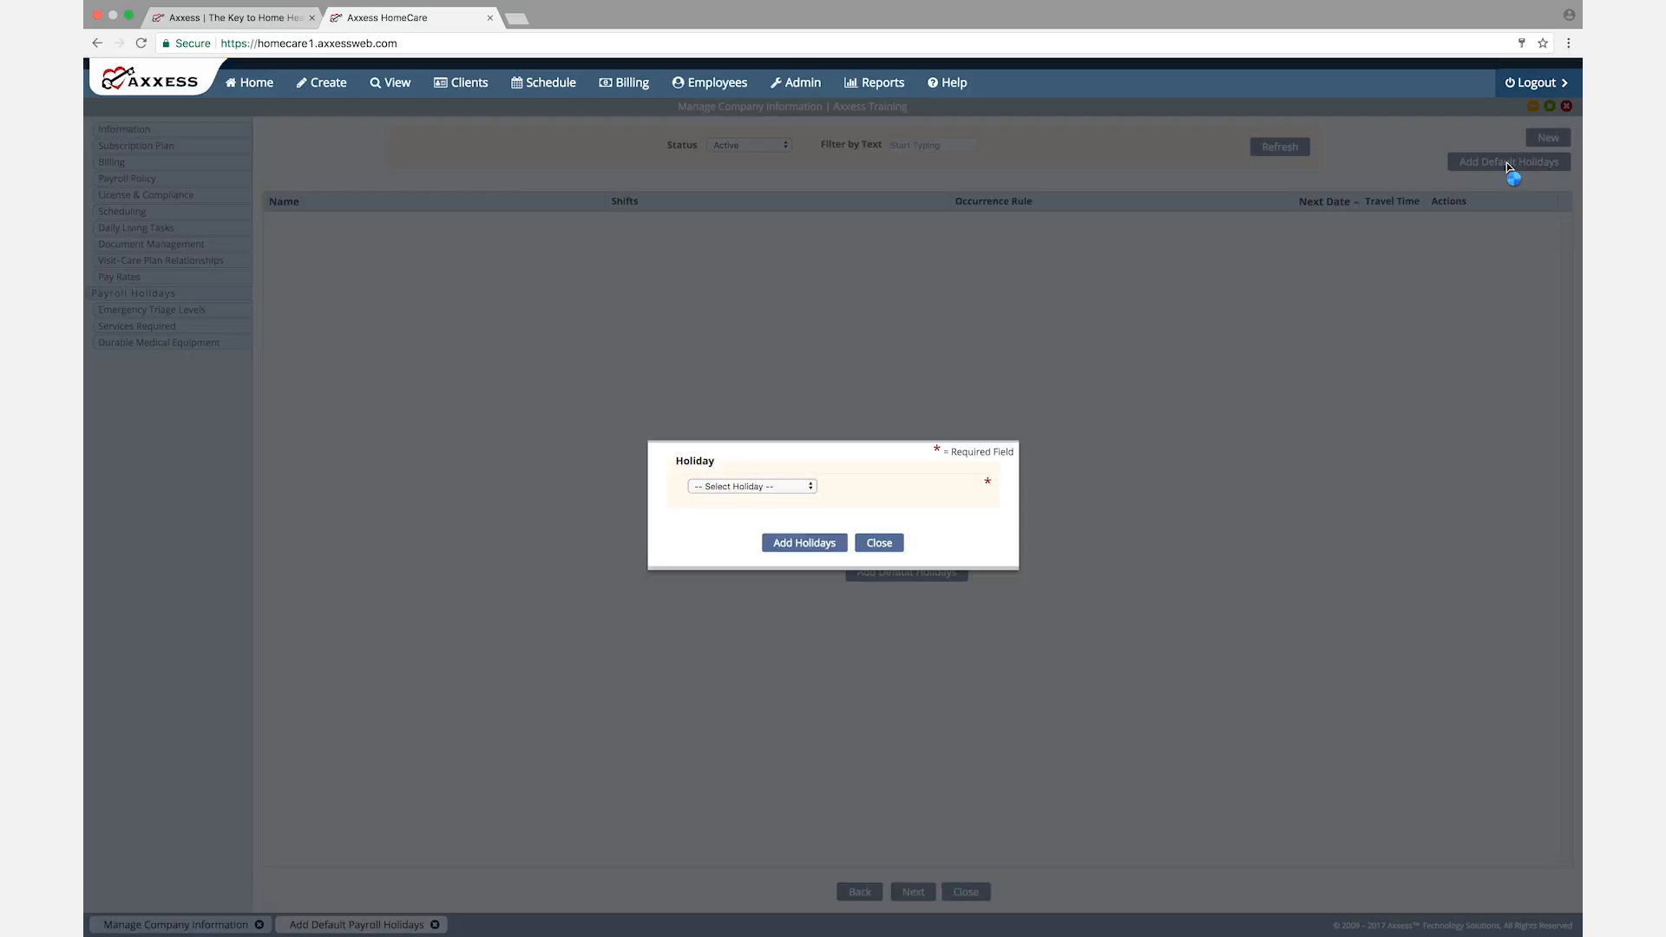
pyautogui.click(806, 488)
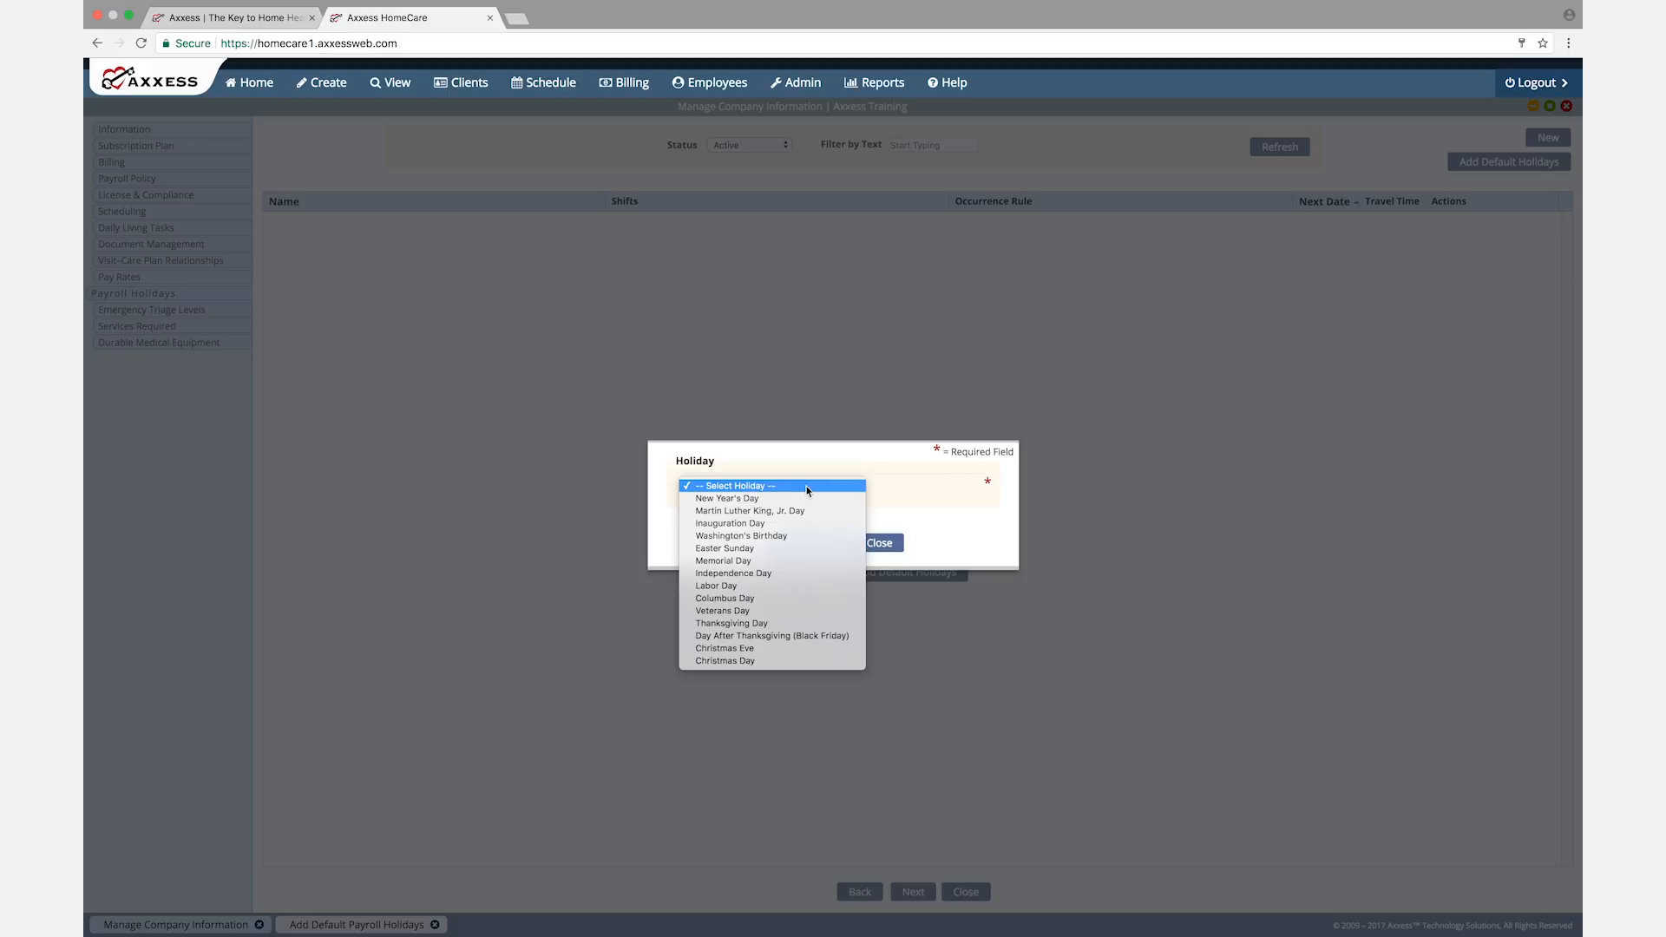
pyautogui.click(737, 500)
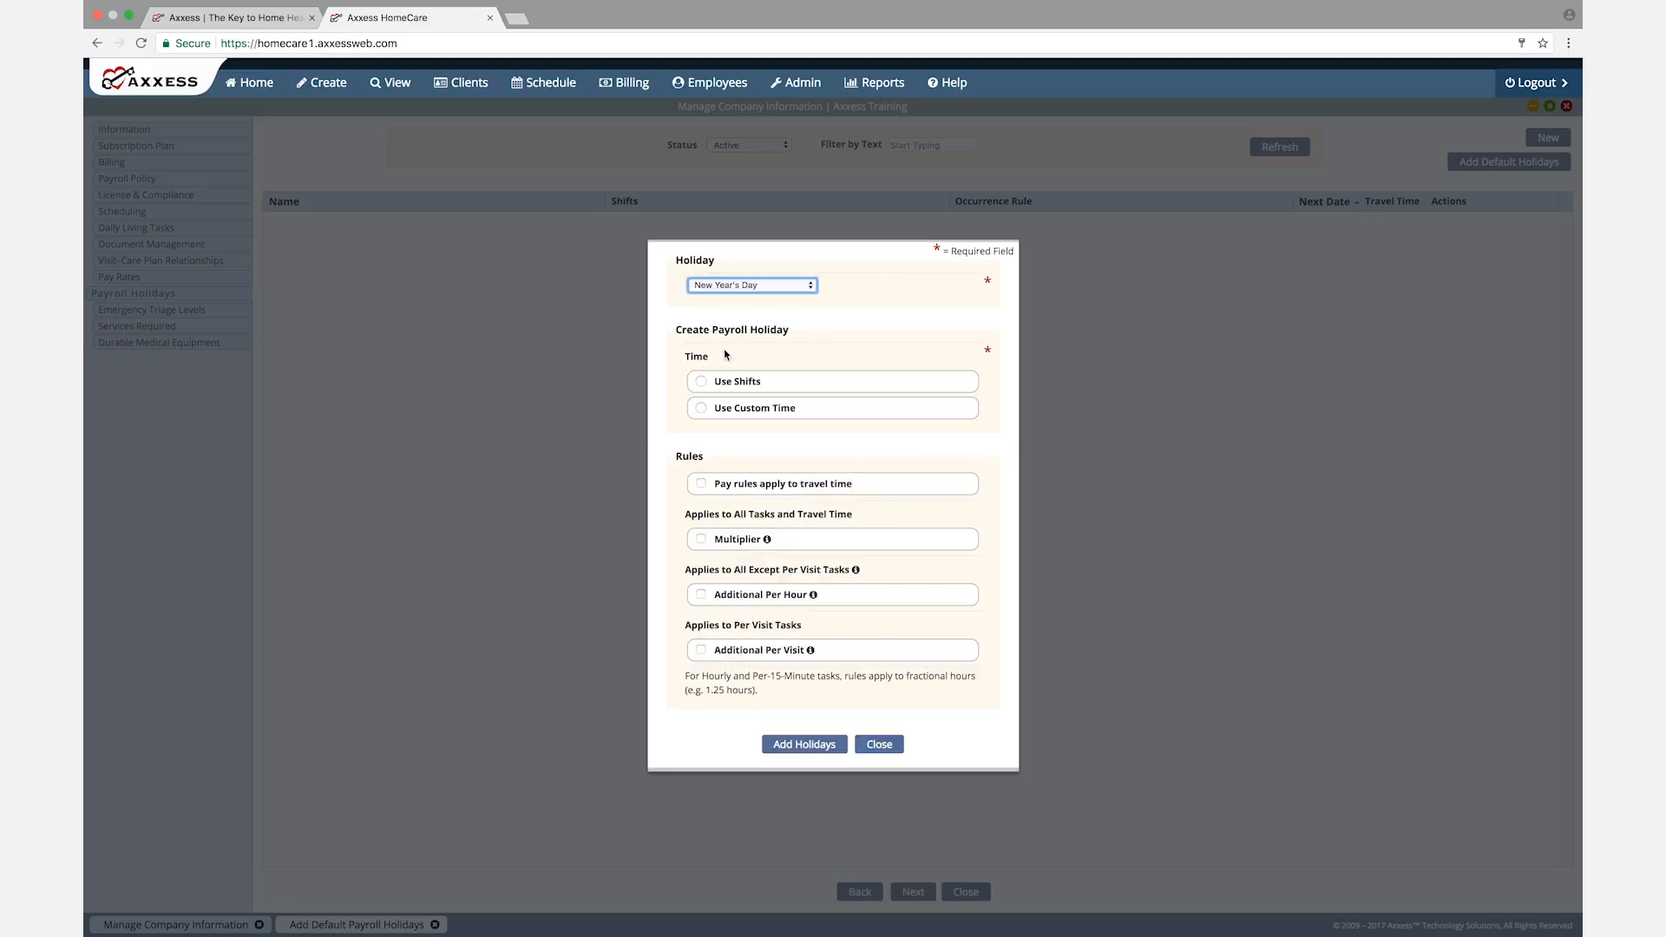
pyautogui.click(726, 387)
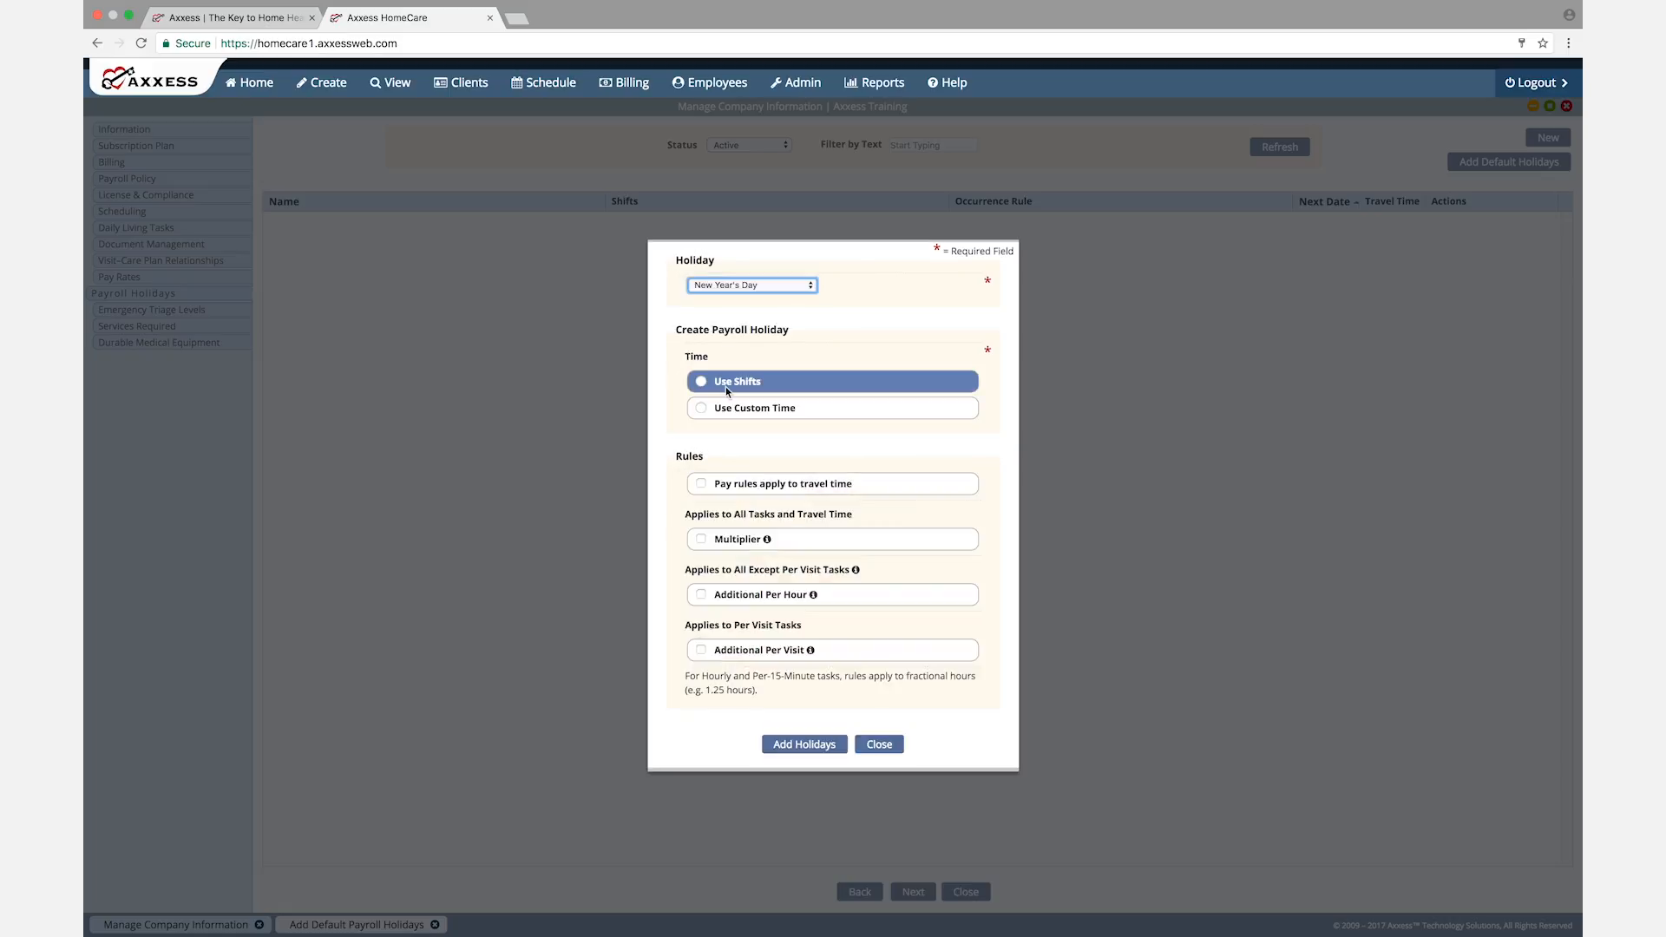
pyautogui.click(733, 415)
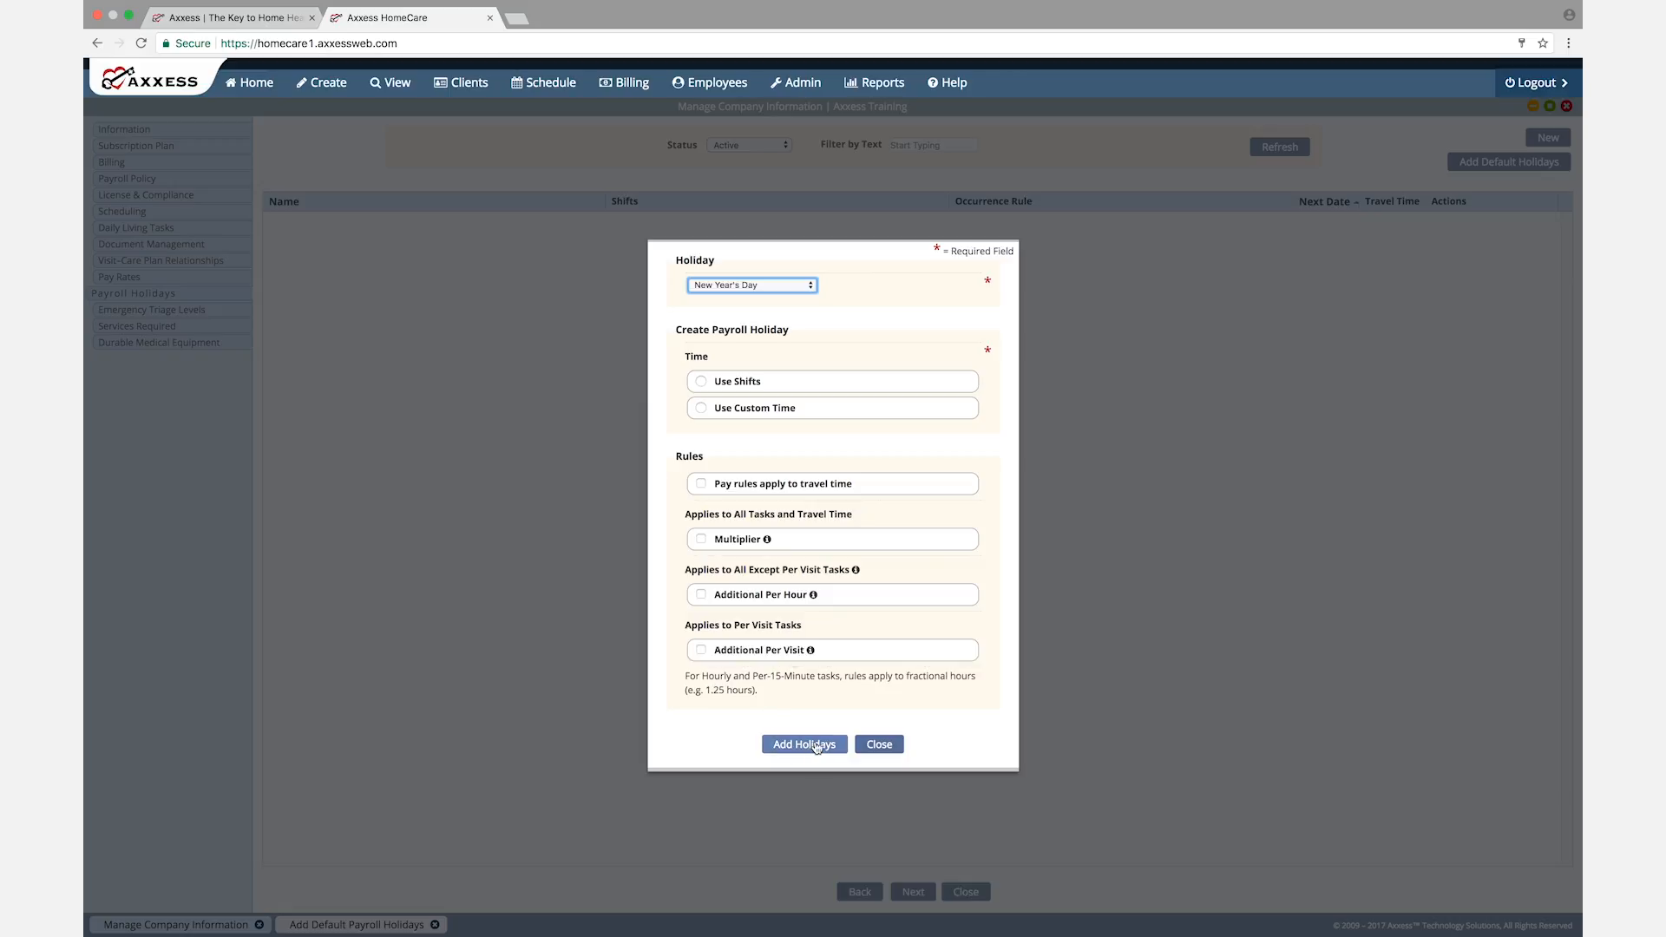
pyautogui.click(881, 744)
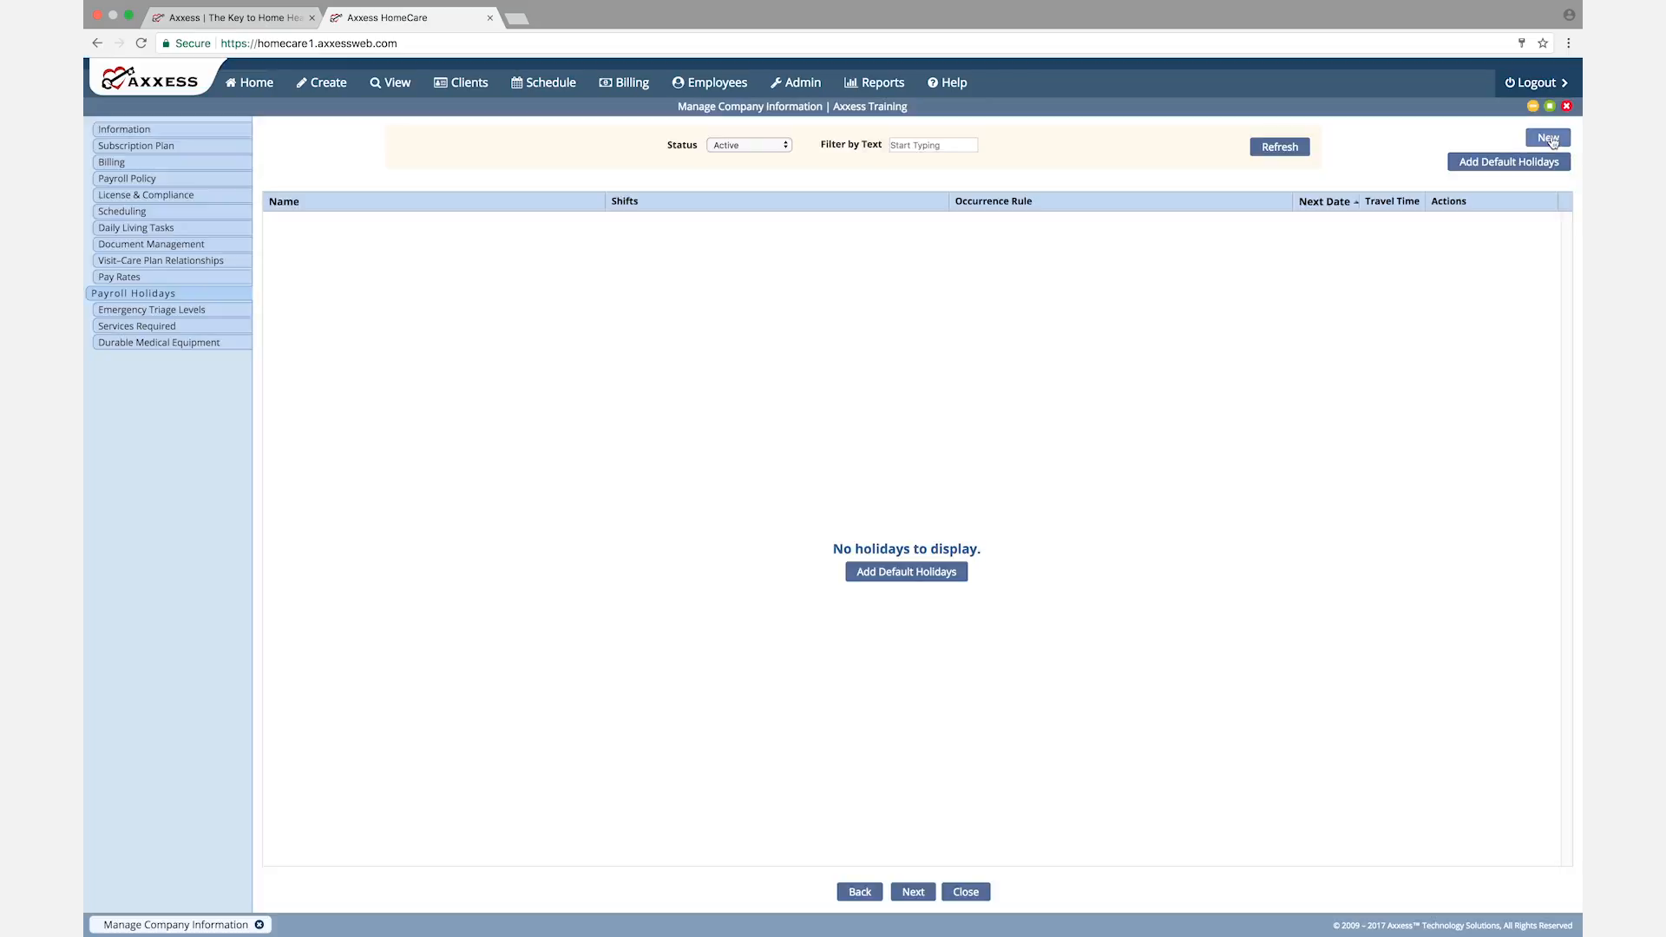
pyautogui.click(1550, 137)
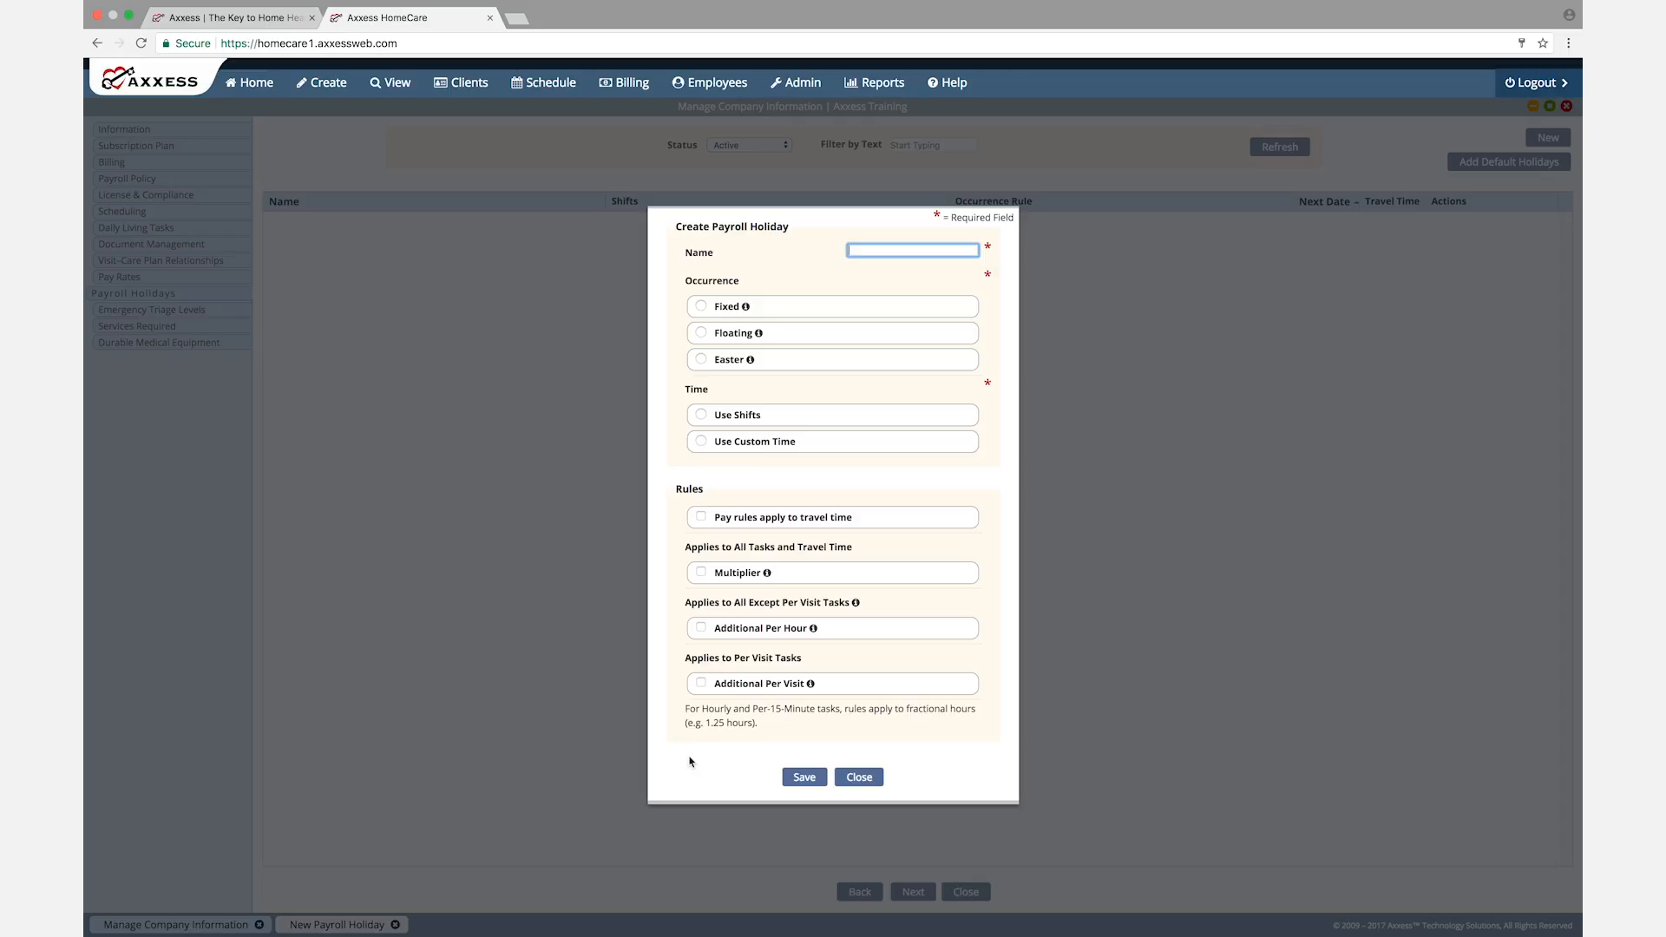
pyautogui.click(859, 777)
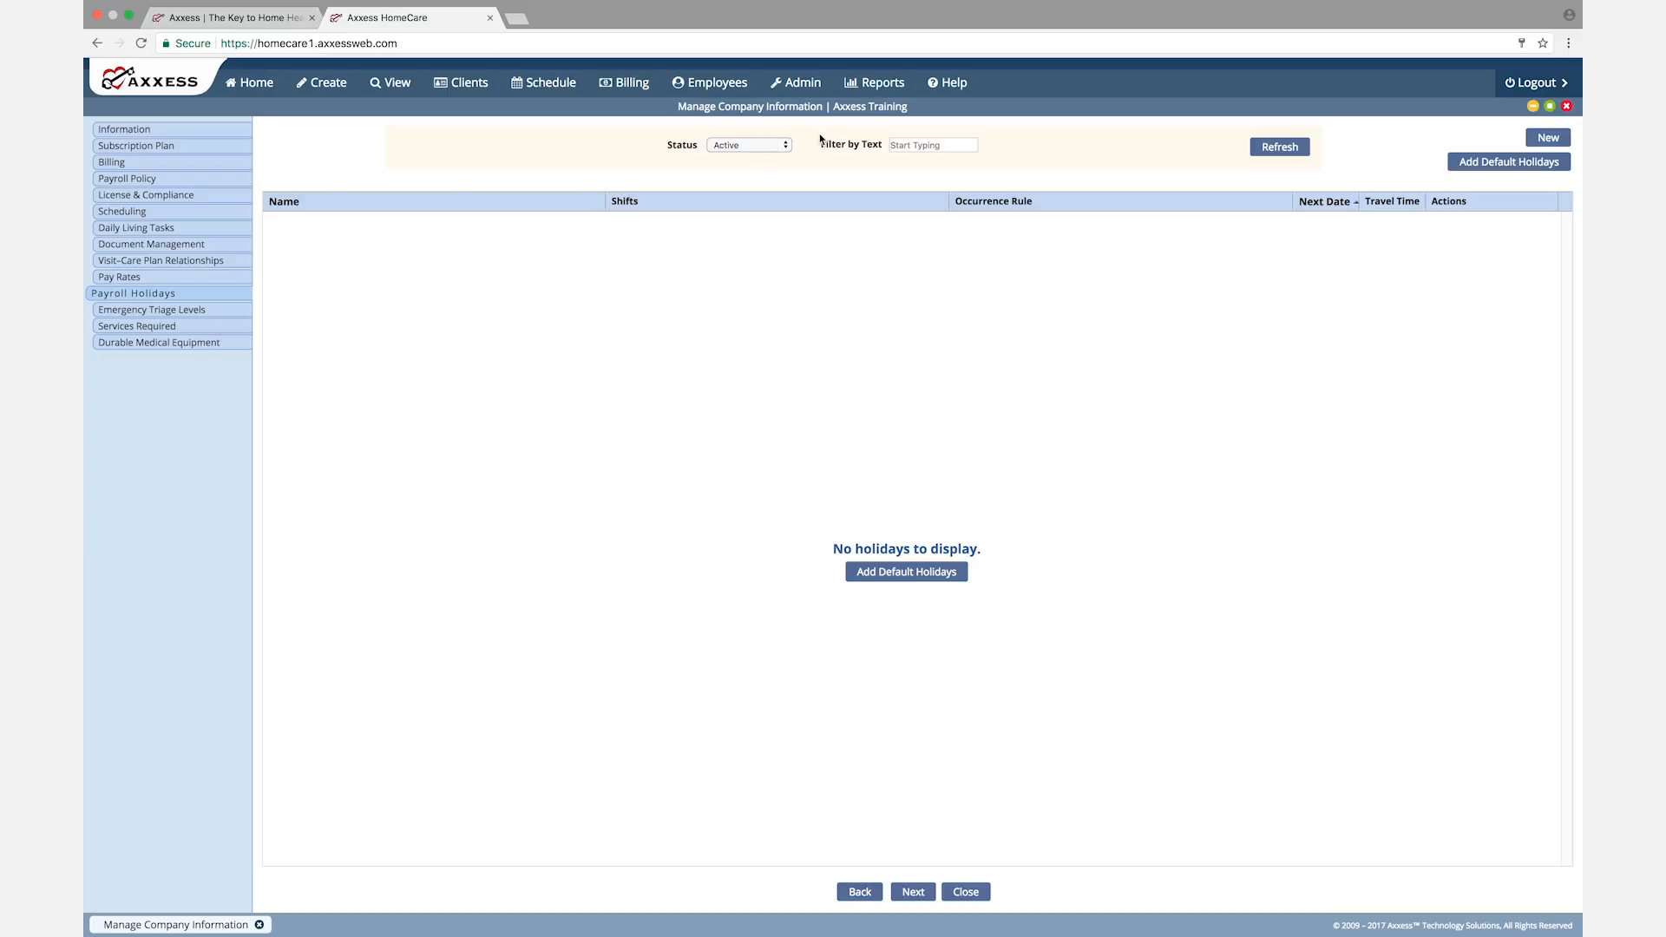
# Step: Check the payroll holidays' status and text filters, keeping Active selected, and continue to Emergency Triage Levels
pyautogui.click(786, 145)
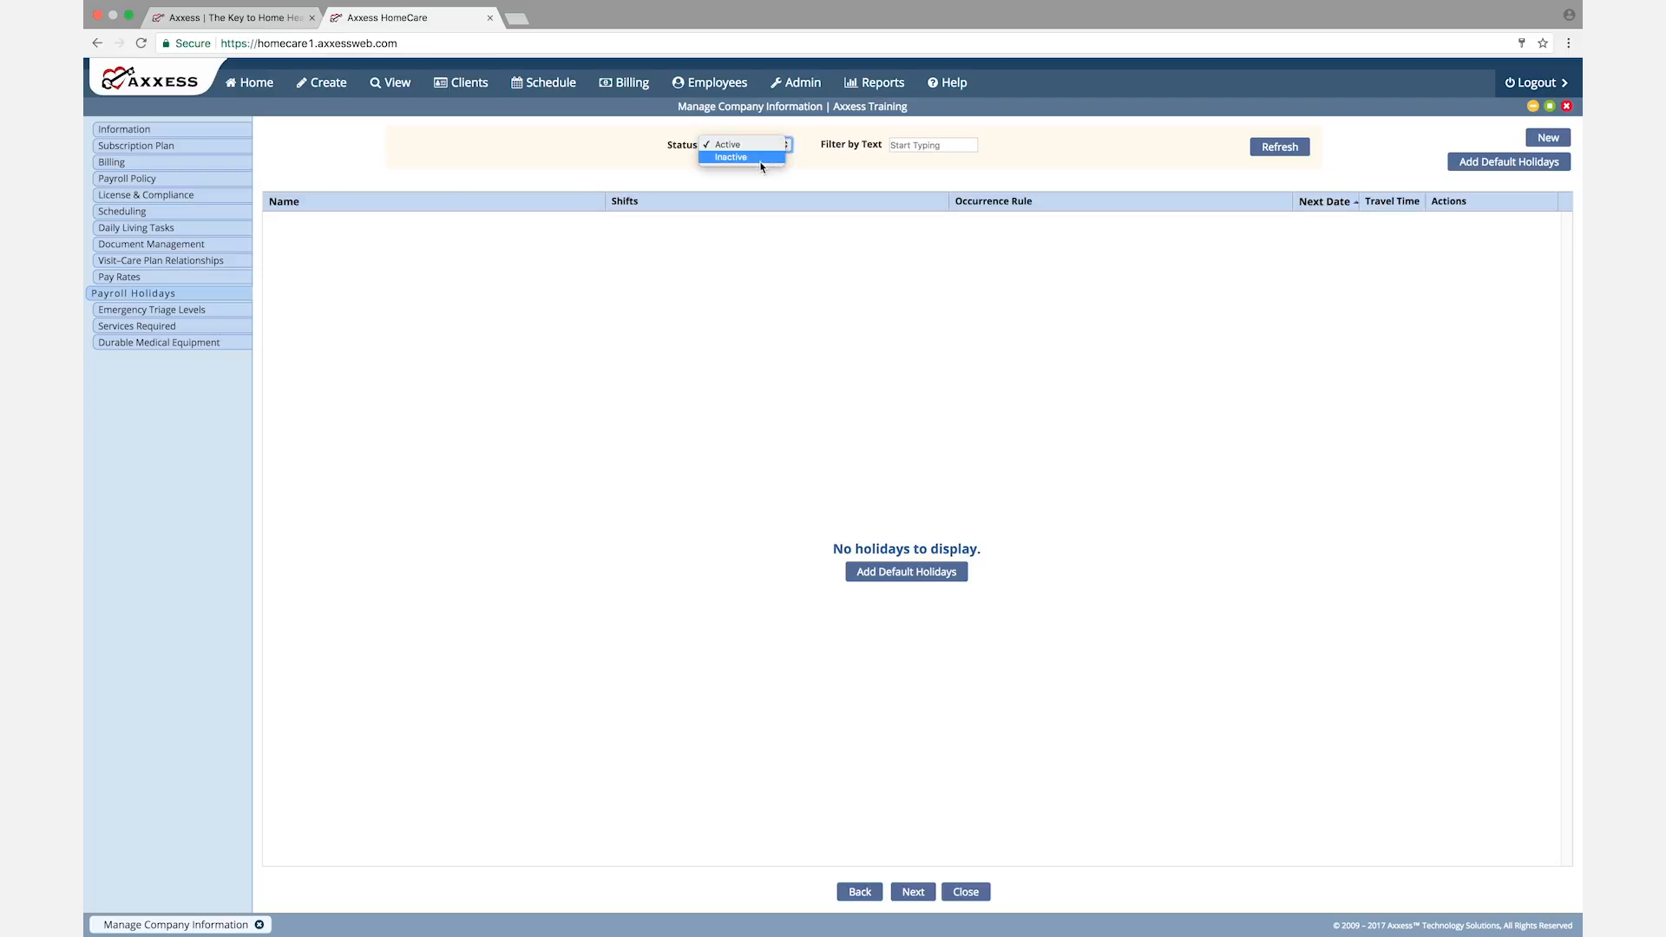
pyautogui.click(927, 146)
pyautogui.click(919, 148)
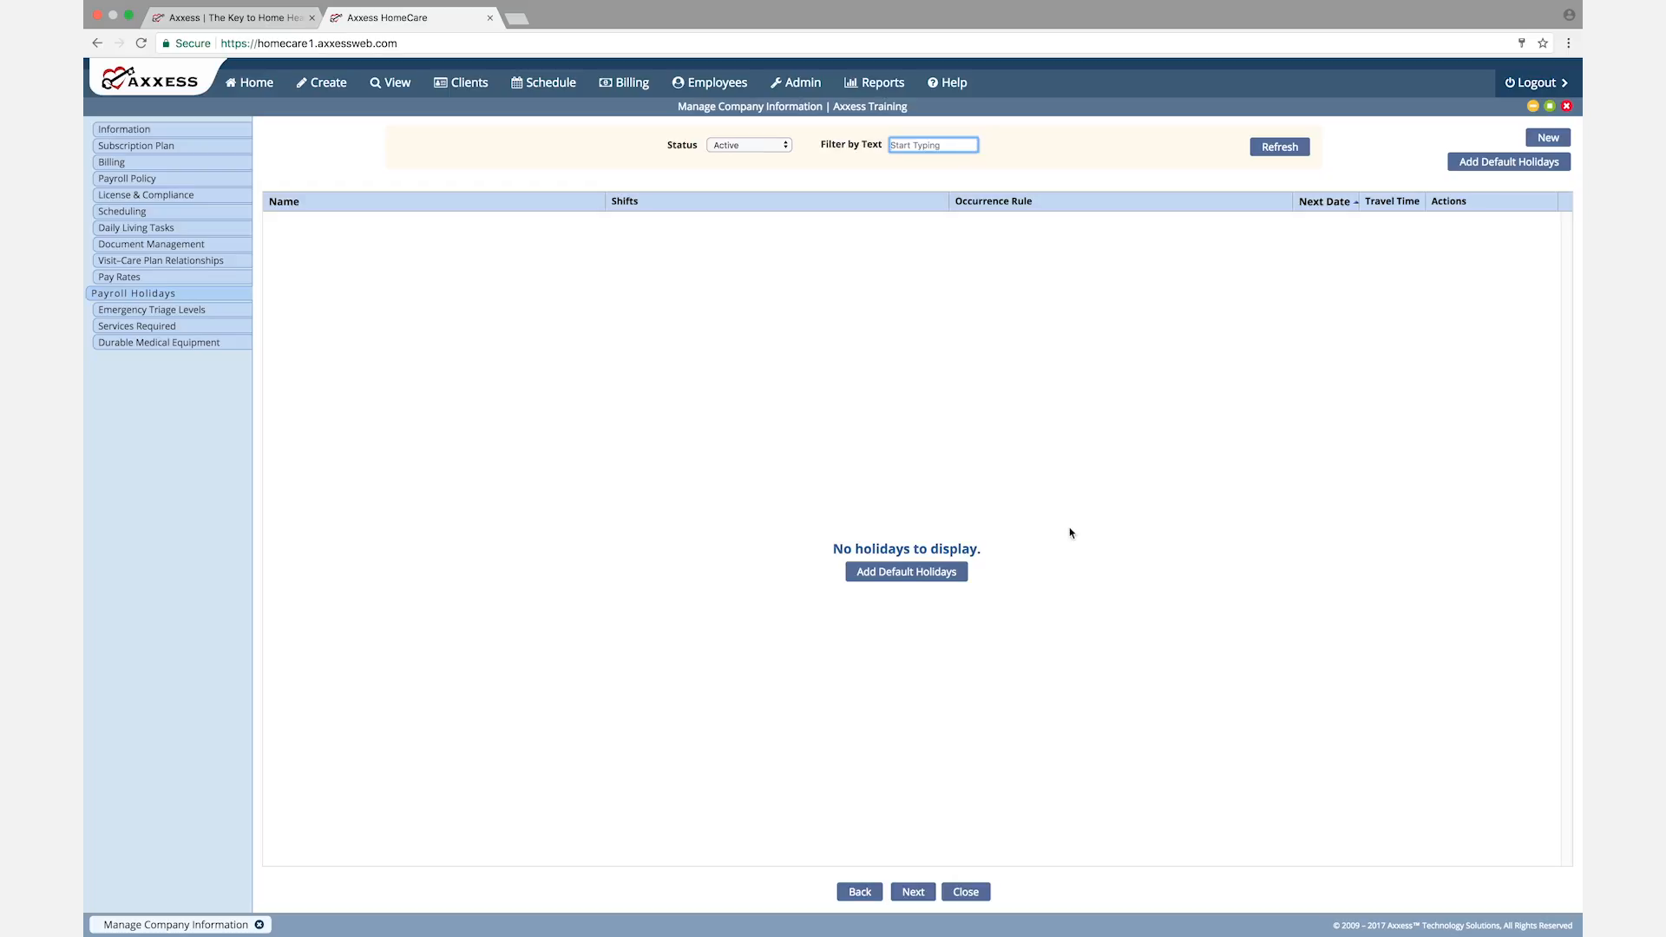
pyautogui.click(914, 893)
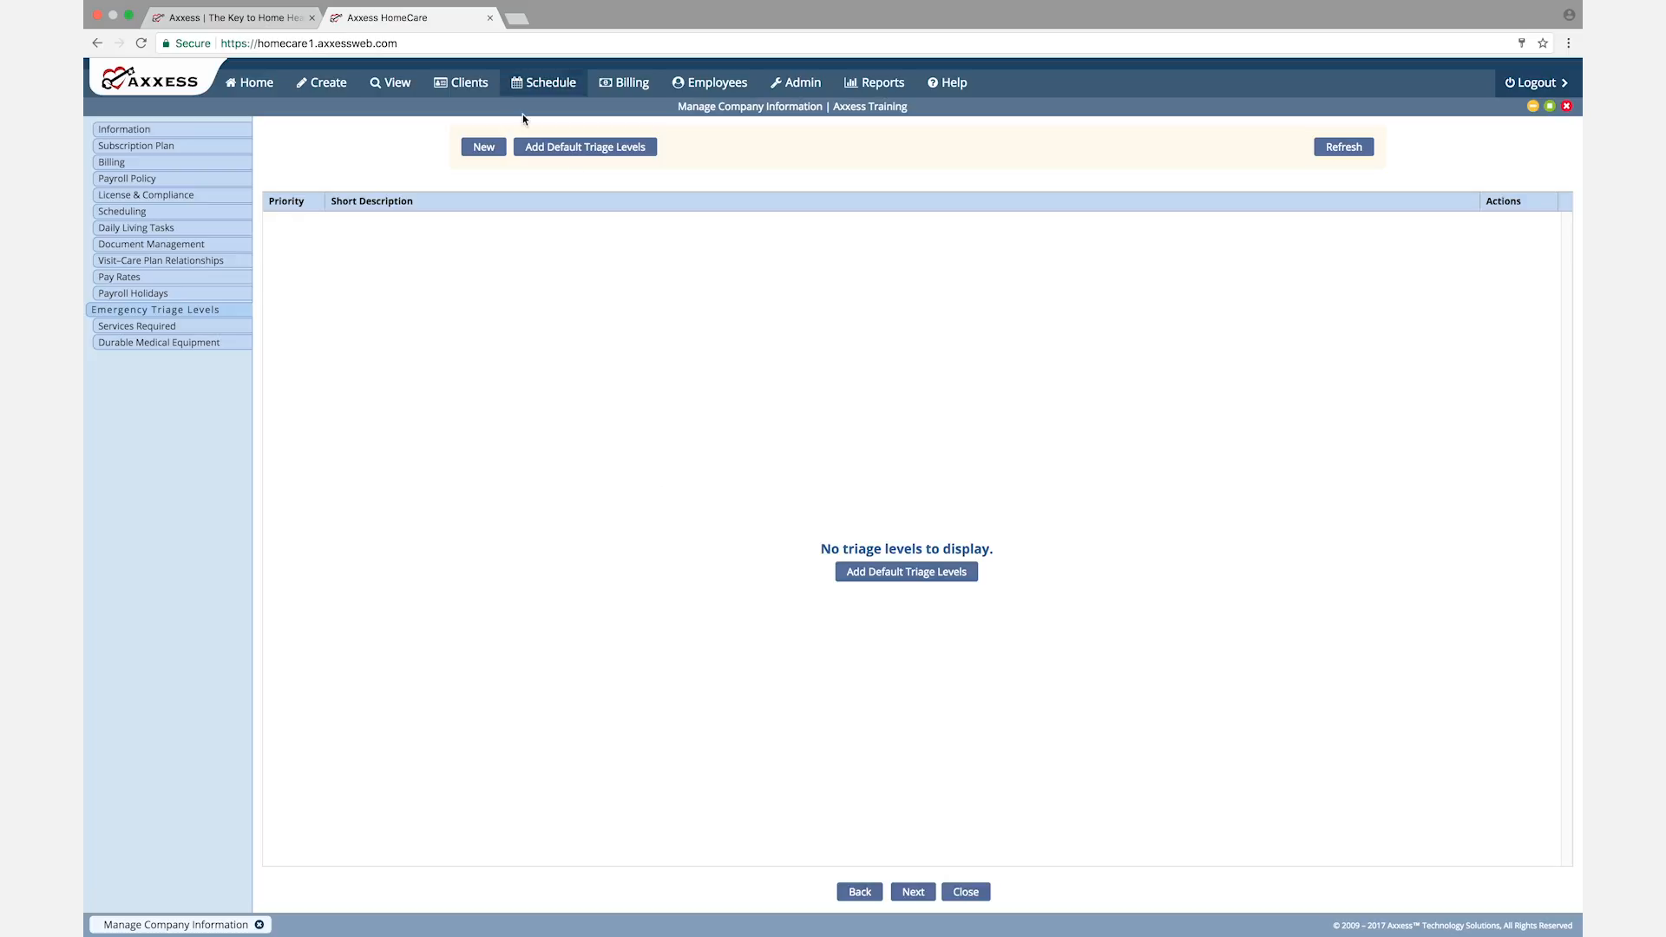
# Step: Review the default triage levels prompt and a blank triage level form without saving anything, and continue to Services Required
pyautogui.click(583, 149)
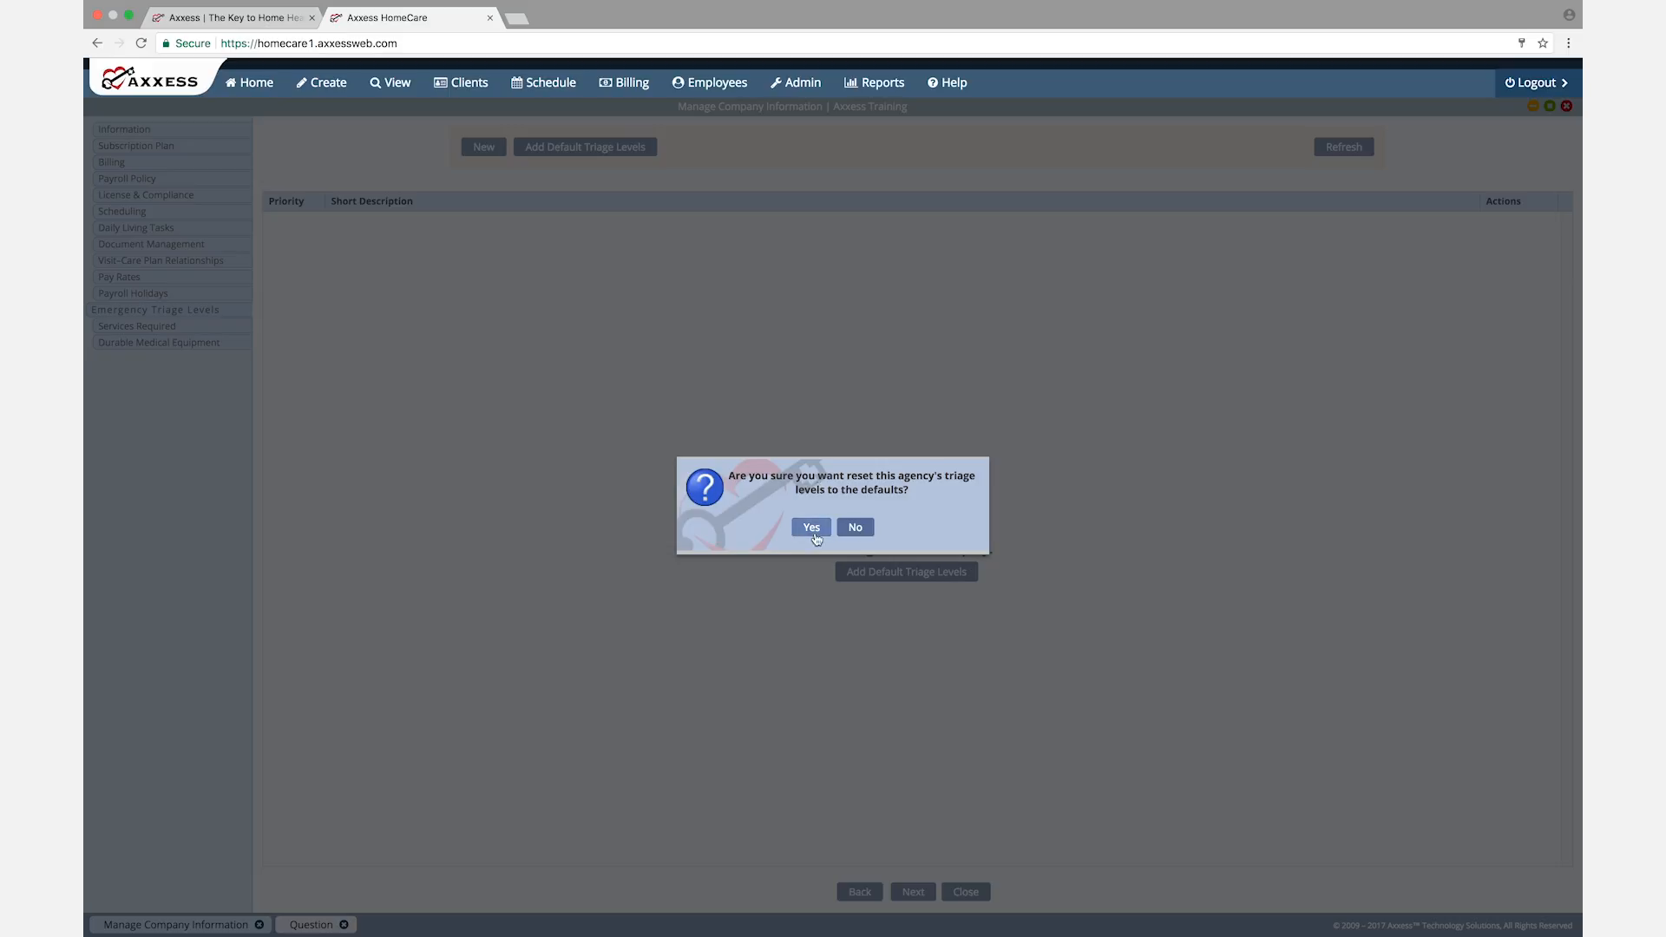
pyautogui.click(857, 529)
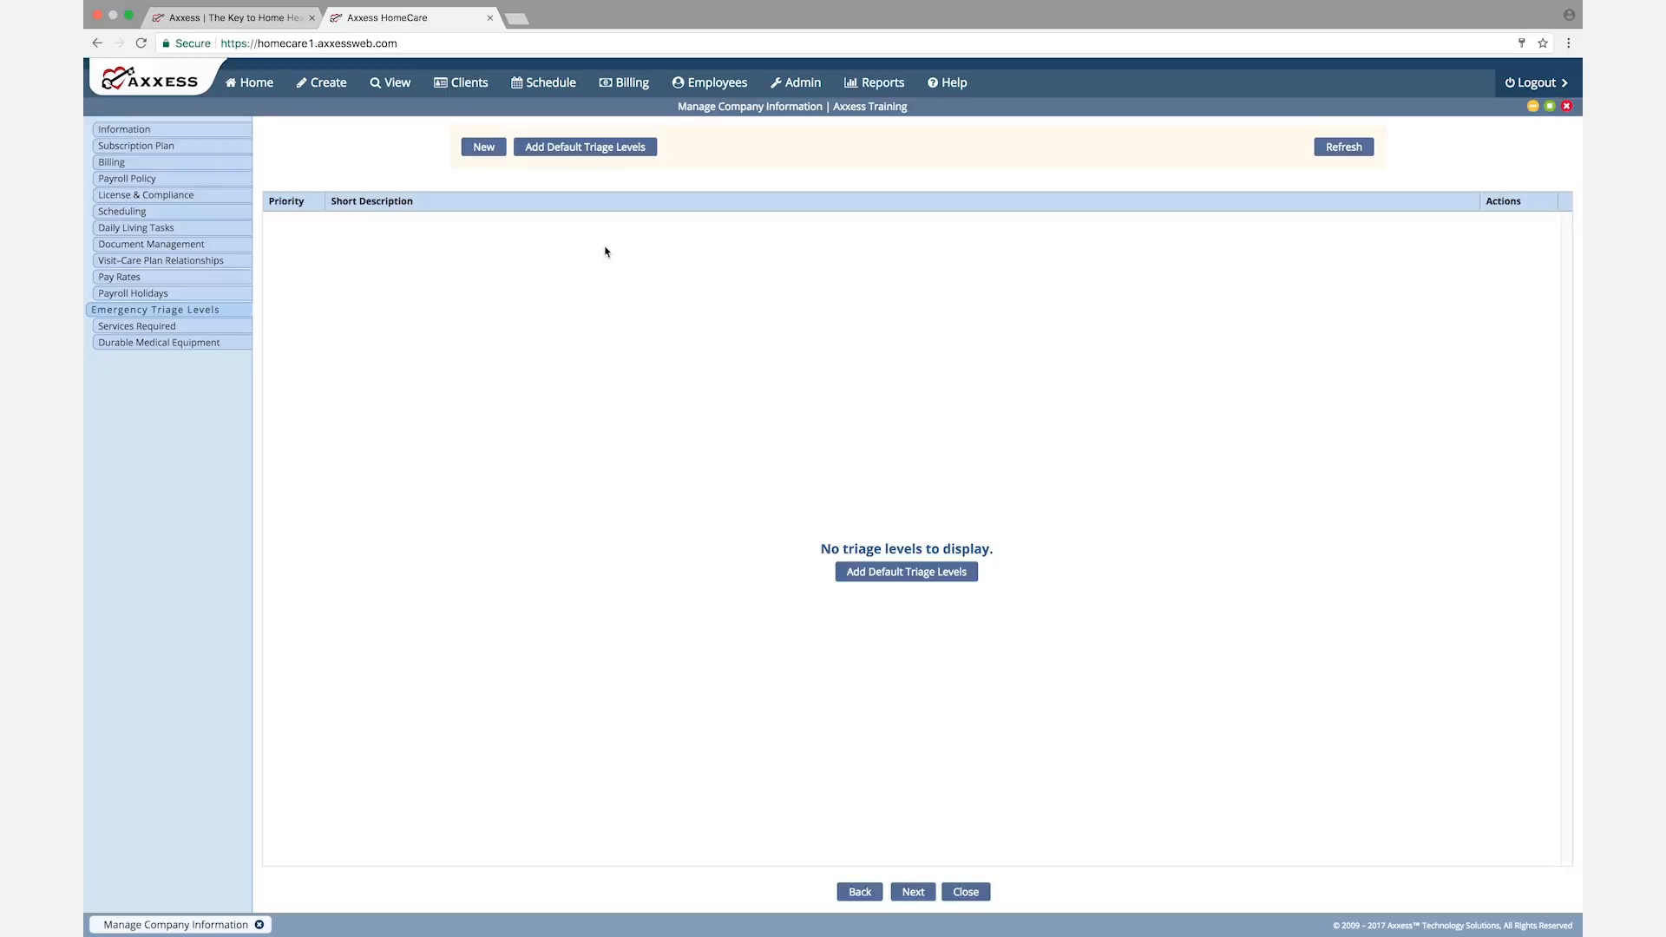
pyautogui.click(483, 149)
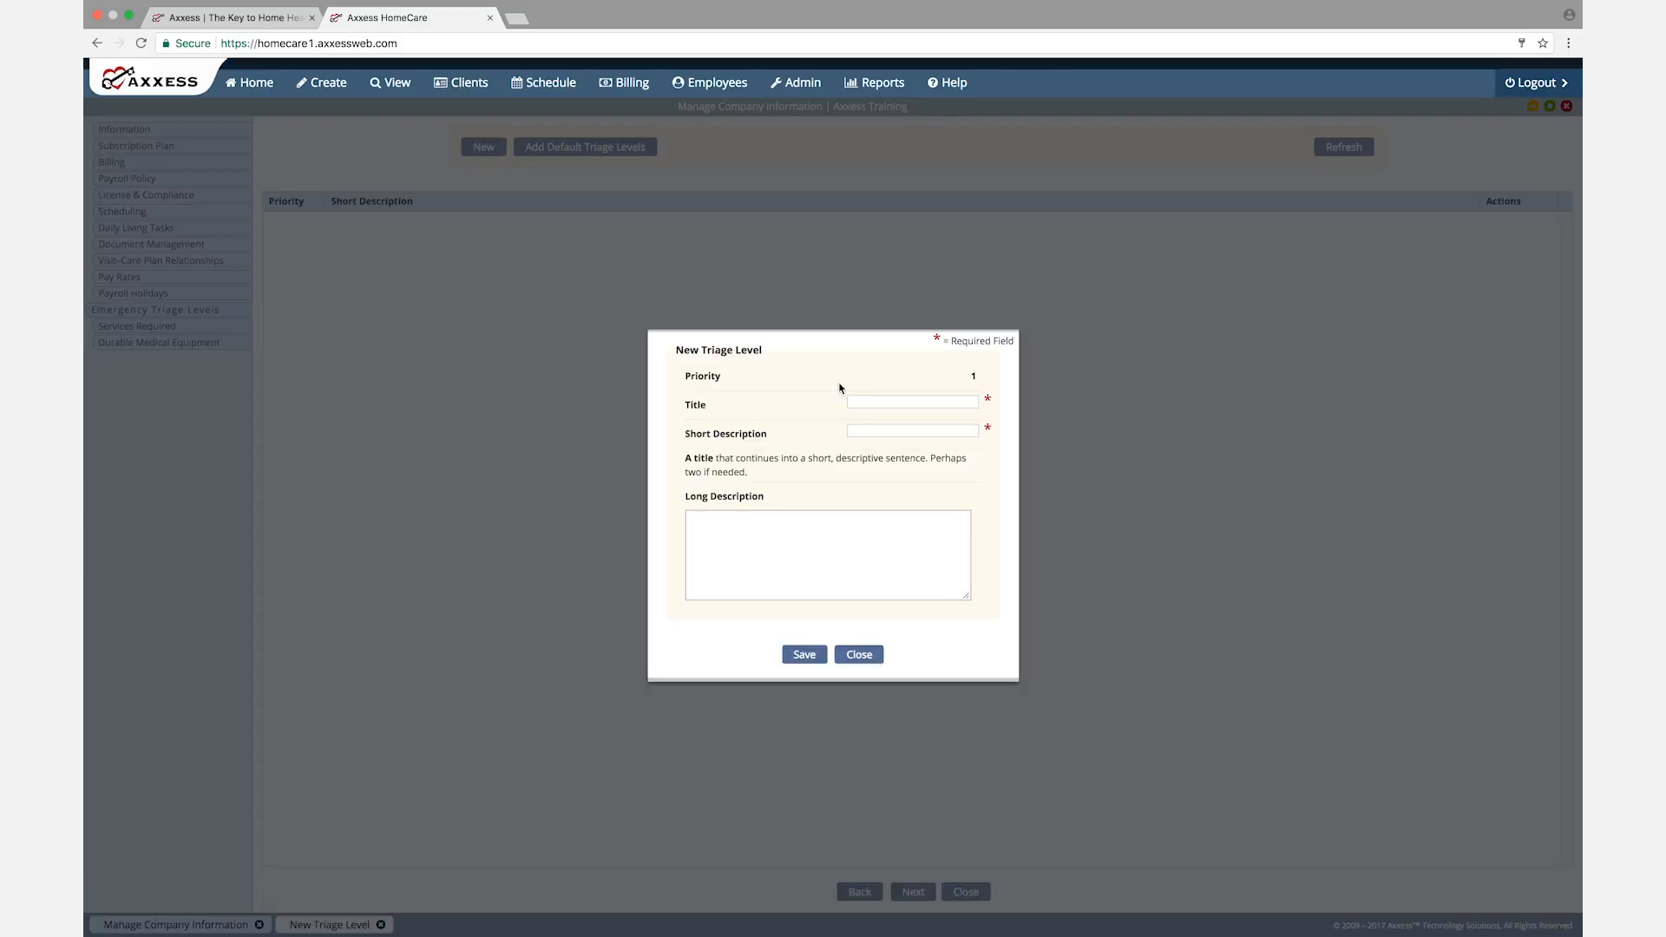
pyautogui.click(859, 656)
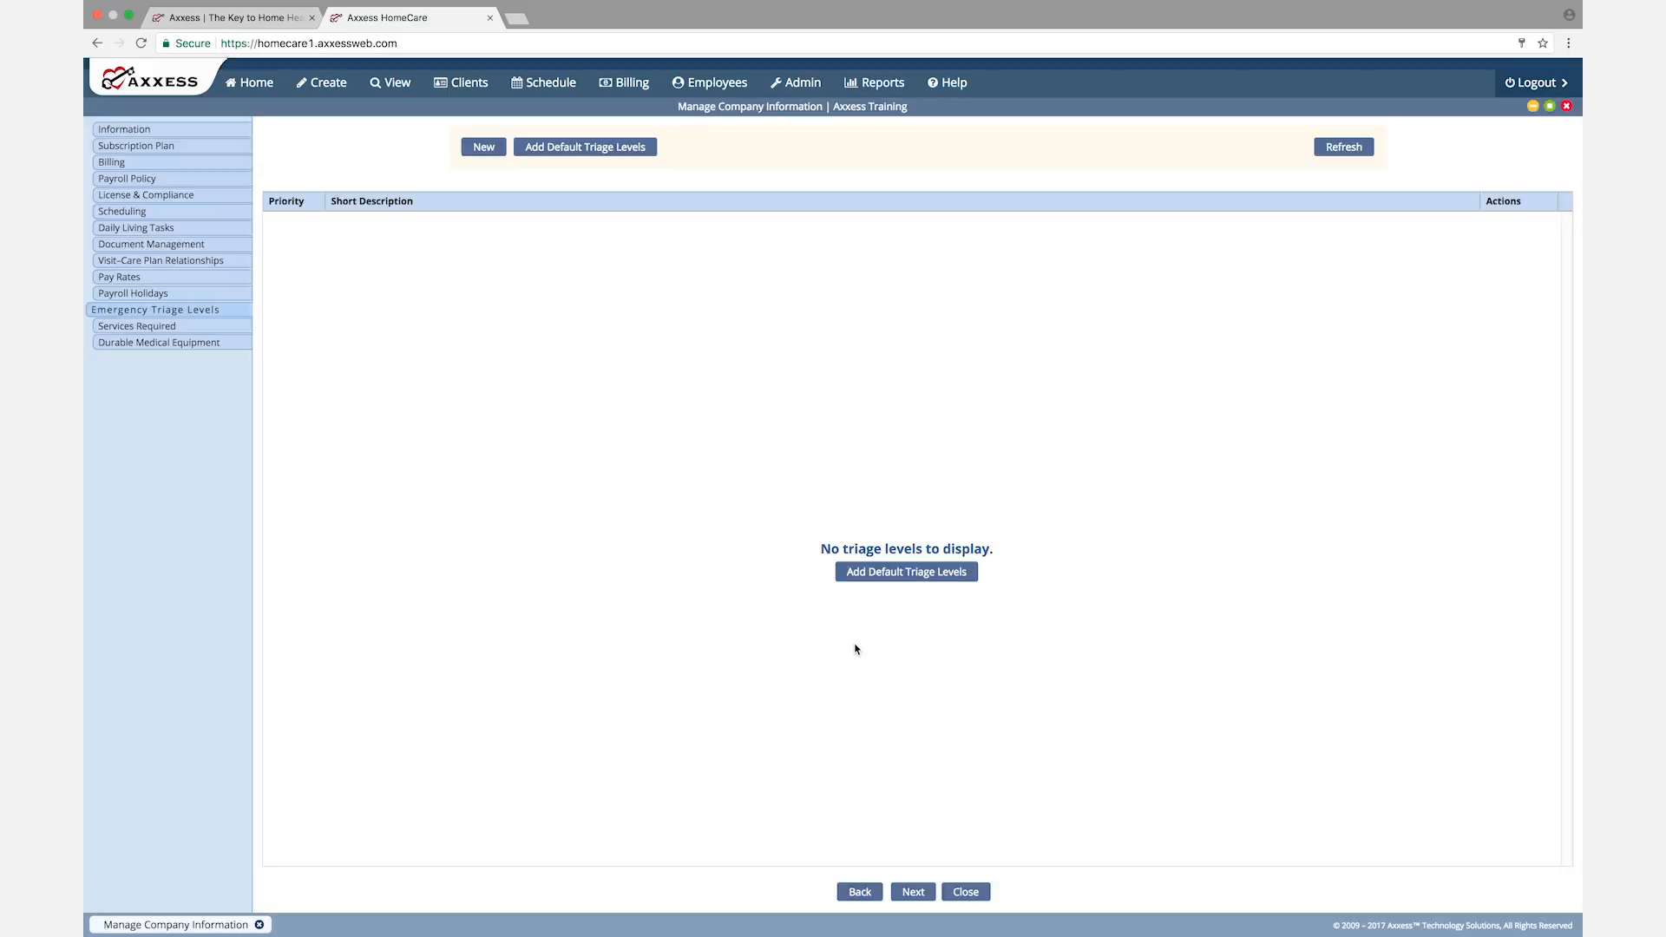
pyautogui.click(912, 893)
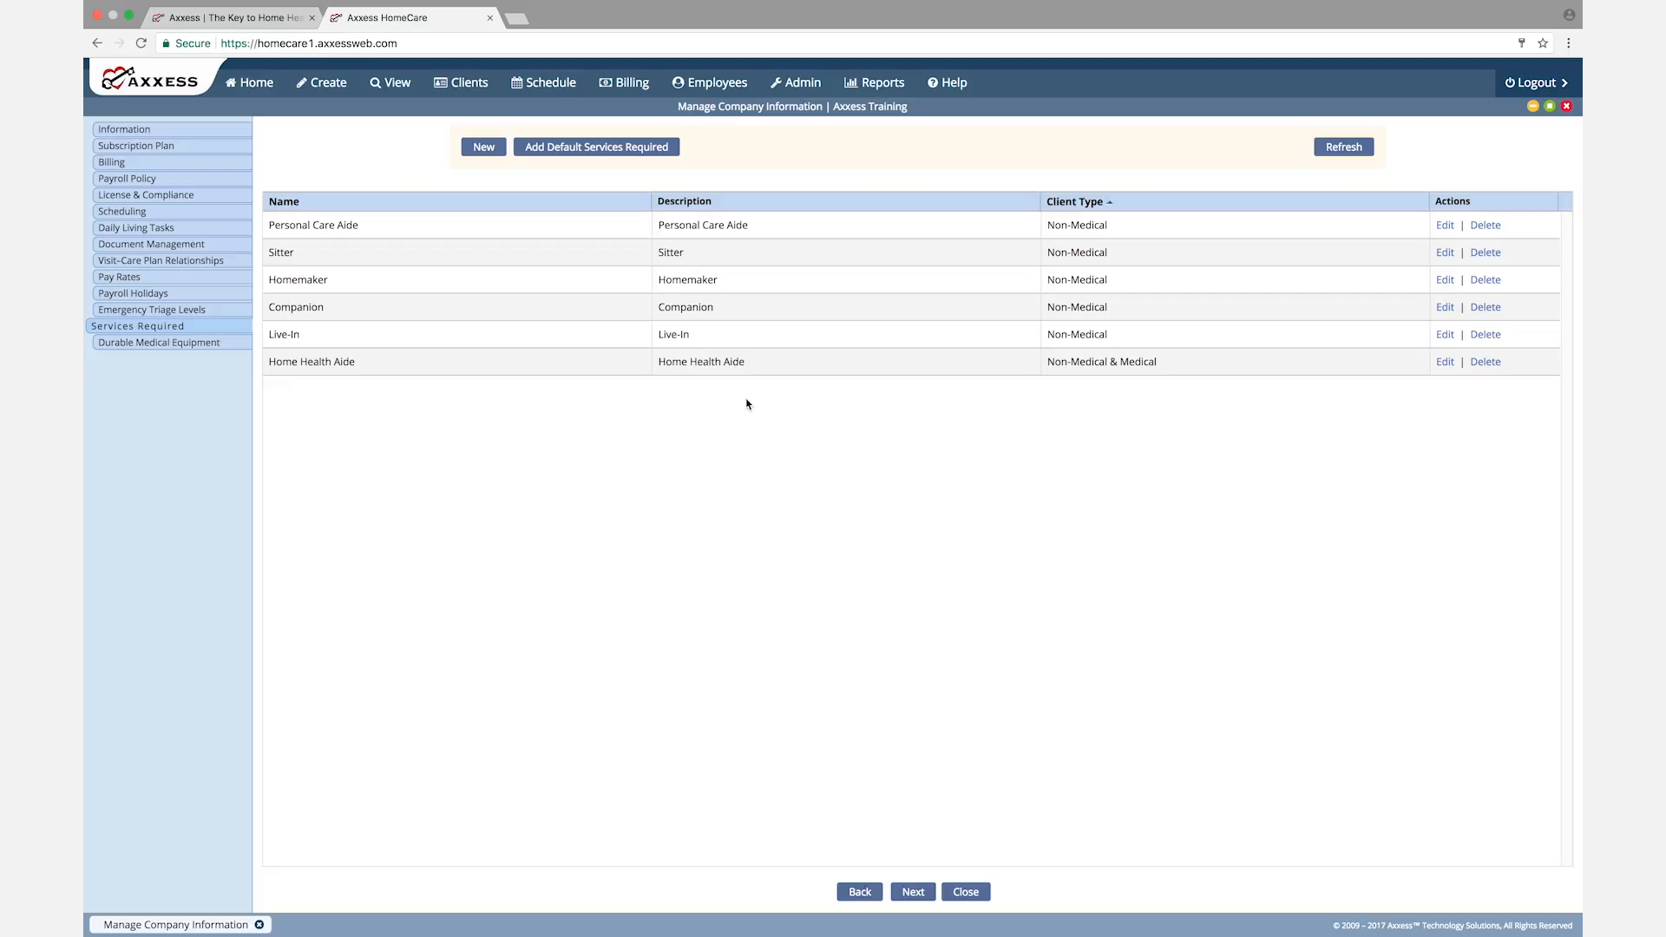
# Step: Reset the agency's services required to the defaults
pyautogui.click(590, 152)
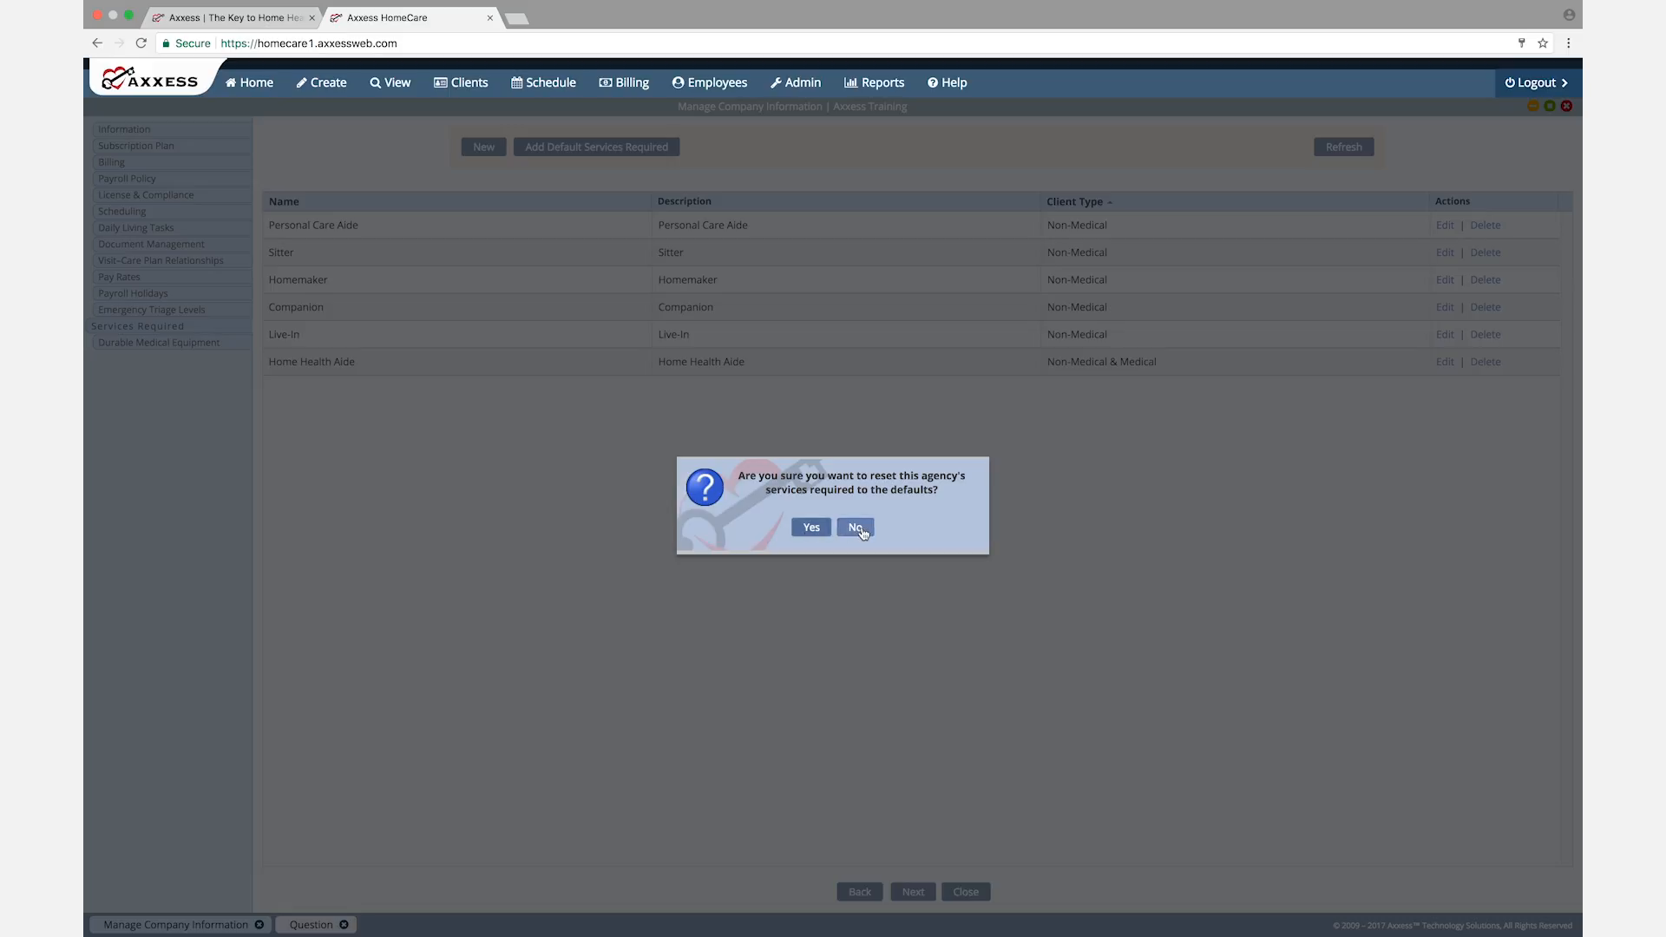
pyautogui.click(812, 533)
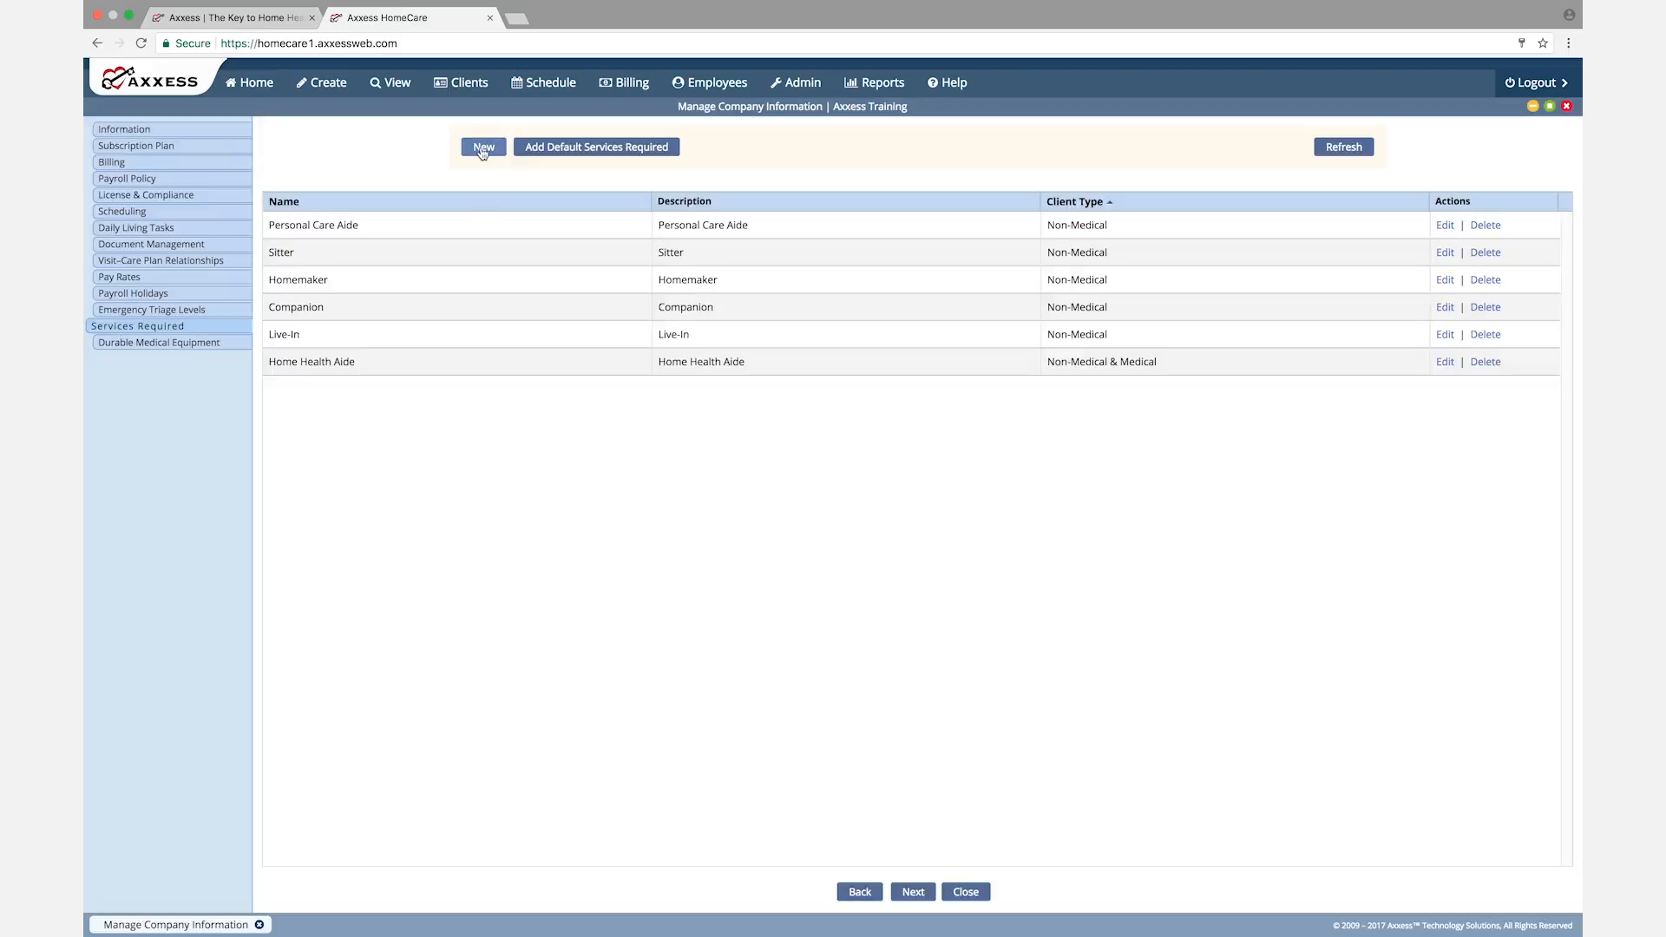
# Step: Check the client type options in a blank new service form, close it unsaved and continue to Durable Medical Equipment
pyautogui.click(483, 149)
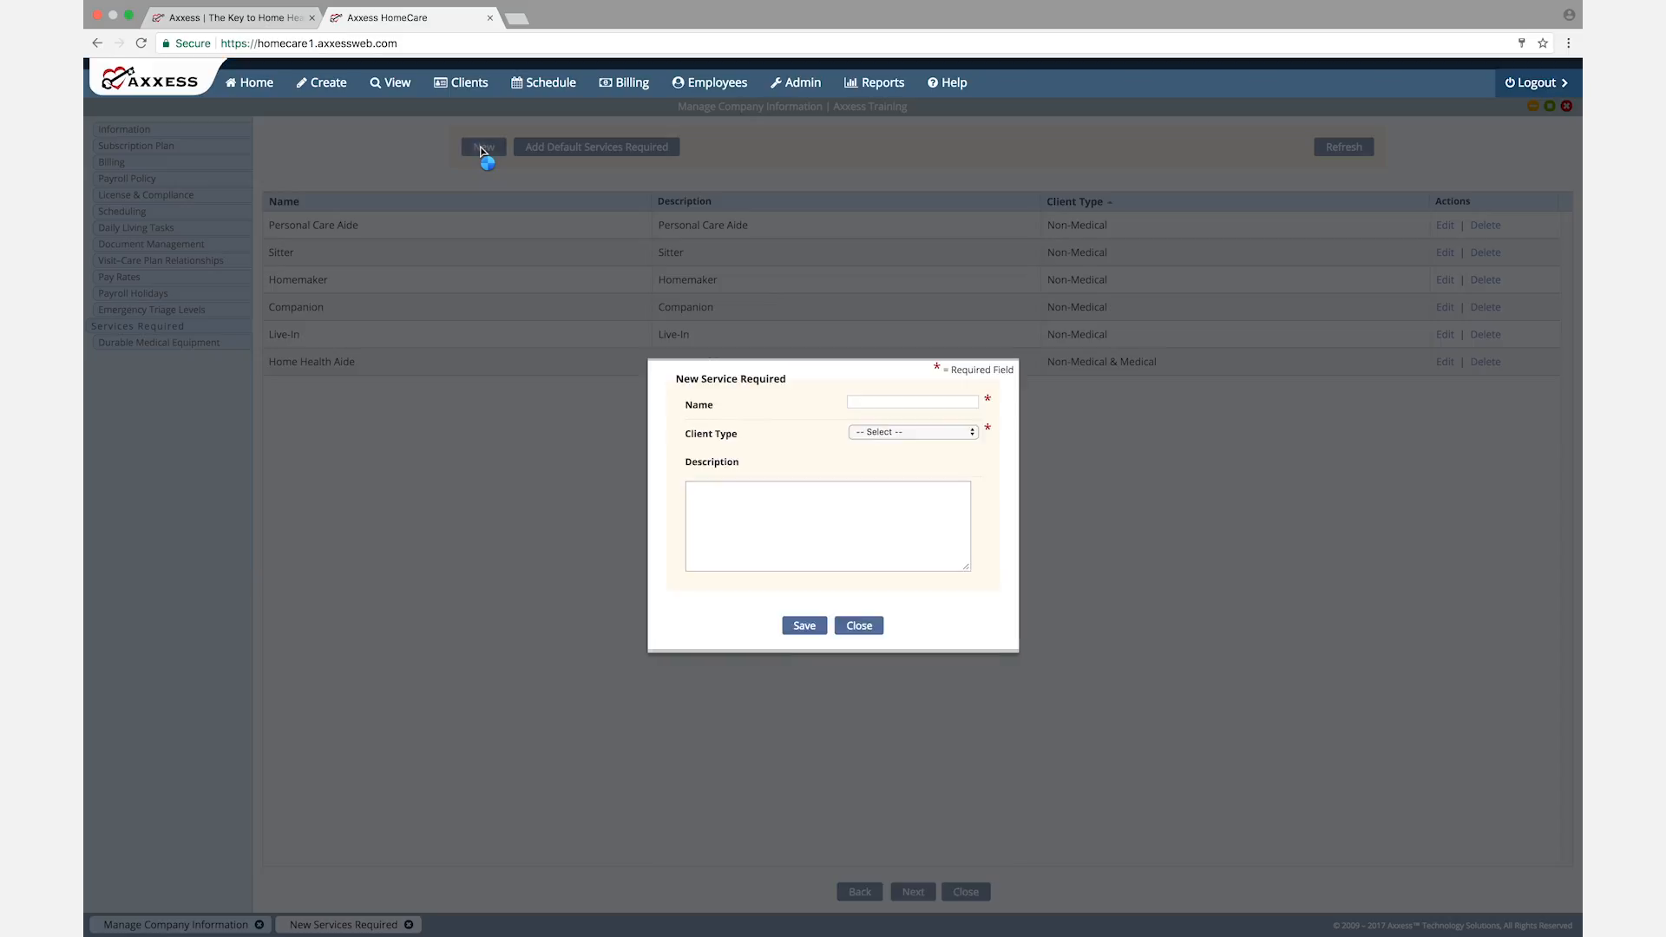
pyautogui.click(878, 400)
pyautogui.click(958, 434)
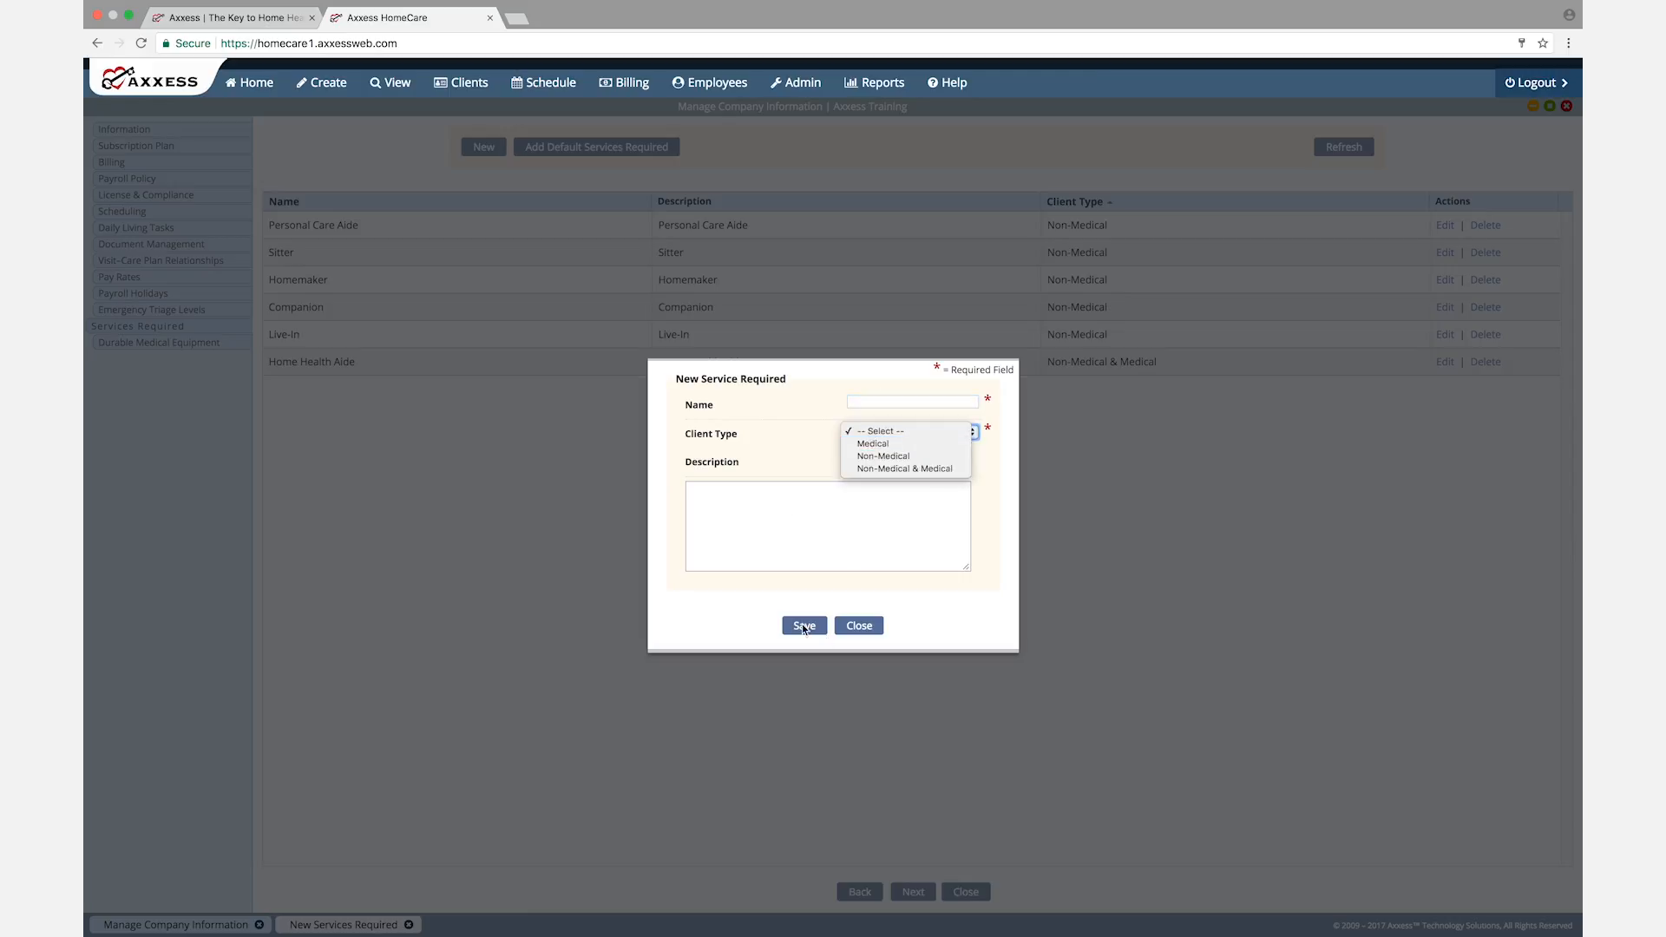
pyautogui.click(858, 626)
pyautogui.click(859, 626)
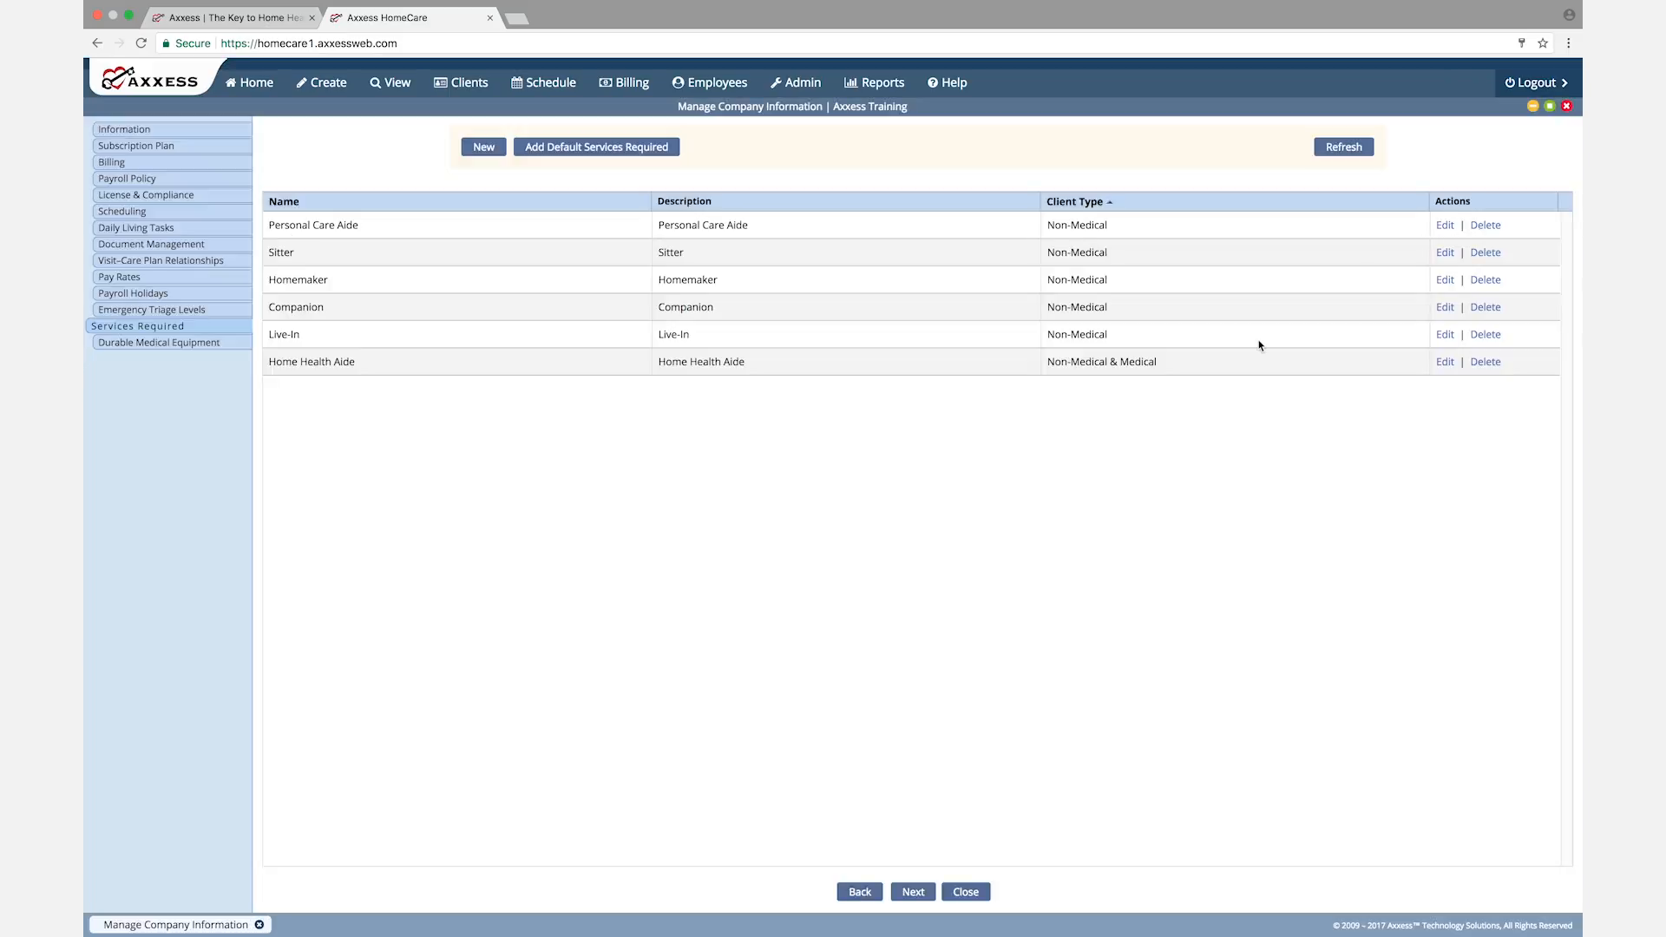
pyautogui.click(912, 894)
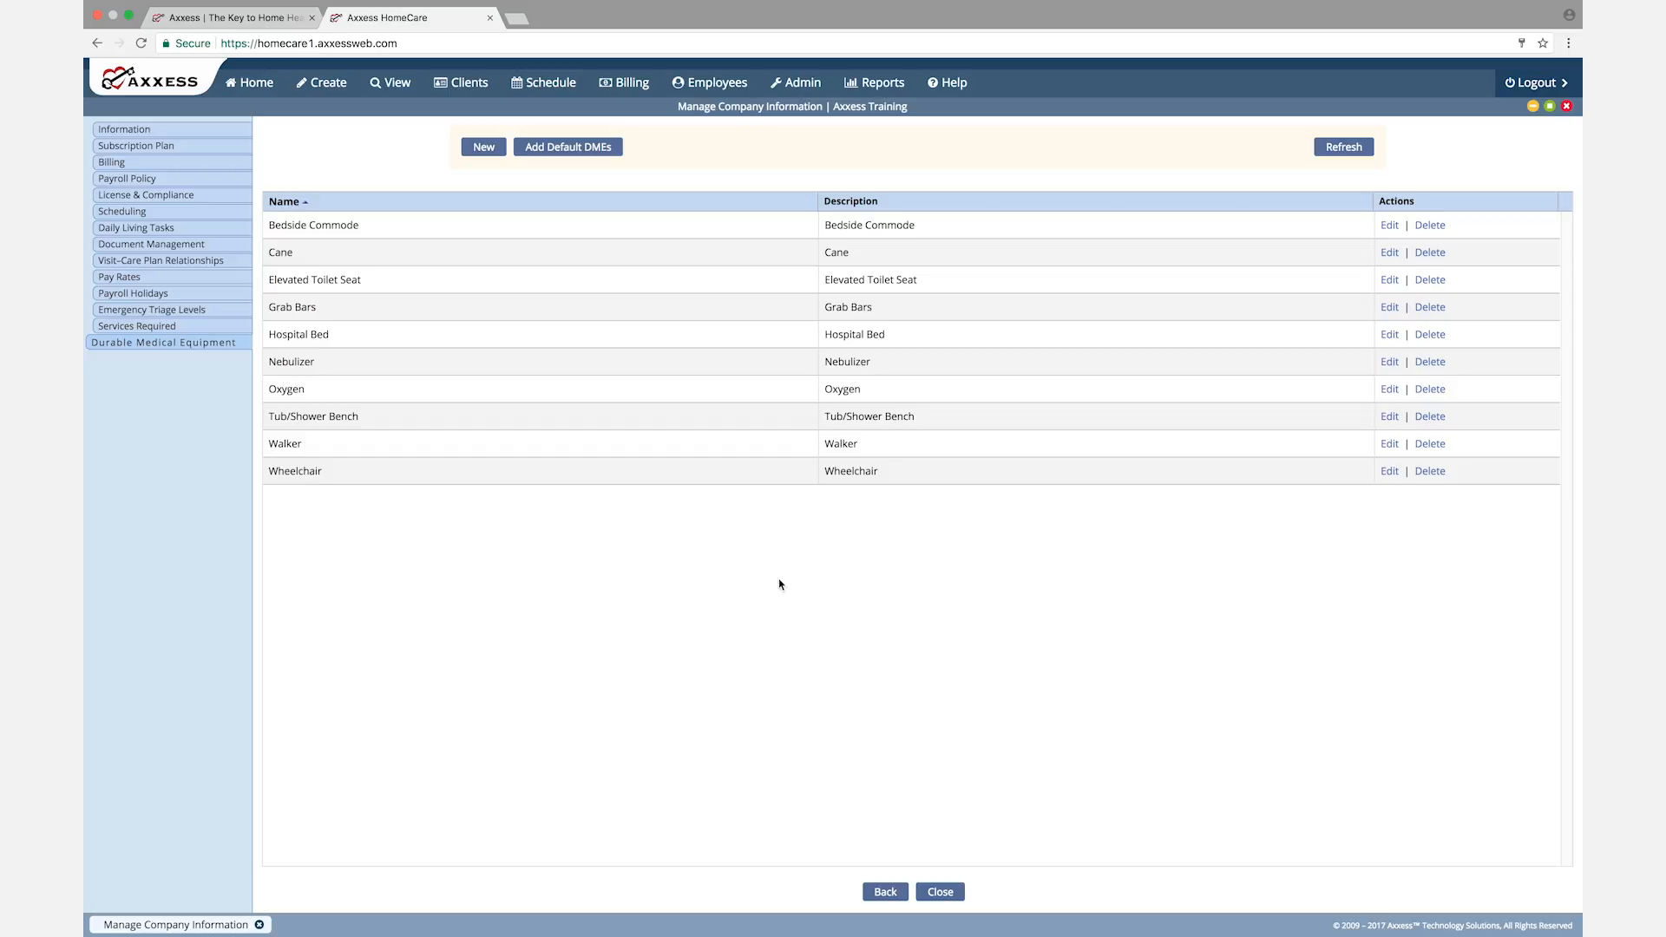
# Step: Review the default DME reset prompt and decline it, and open a blank durable medical equipment form and close it unsaved
pyautogui.click(562, 149)
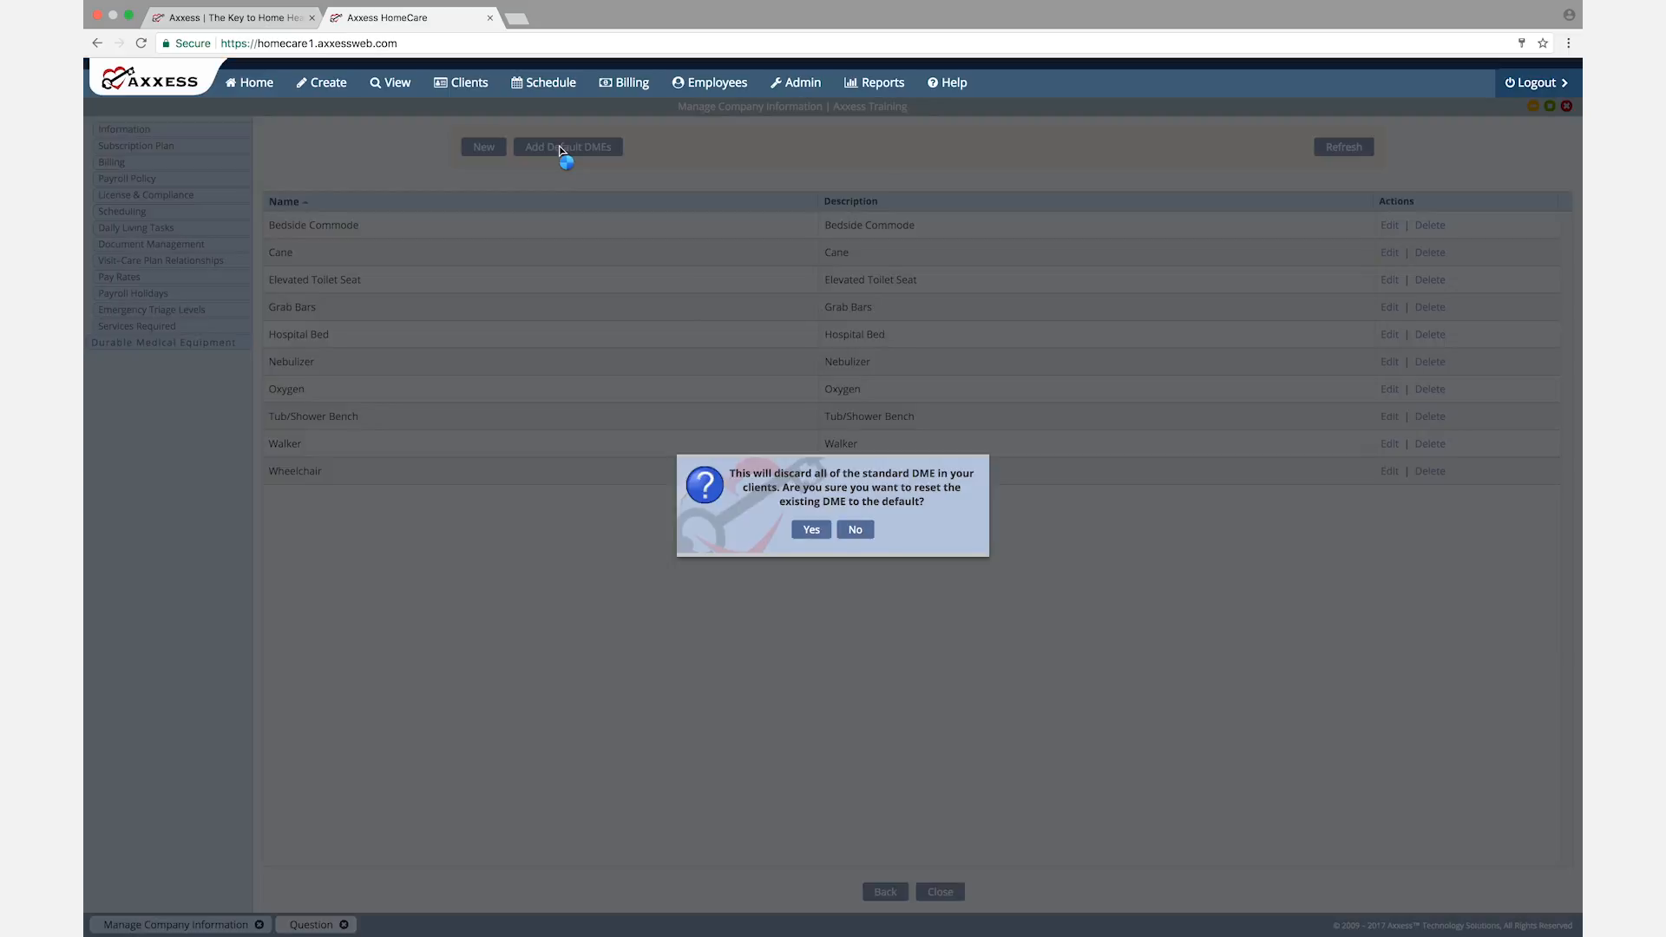
pyautogui.click(858, 532)
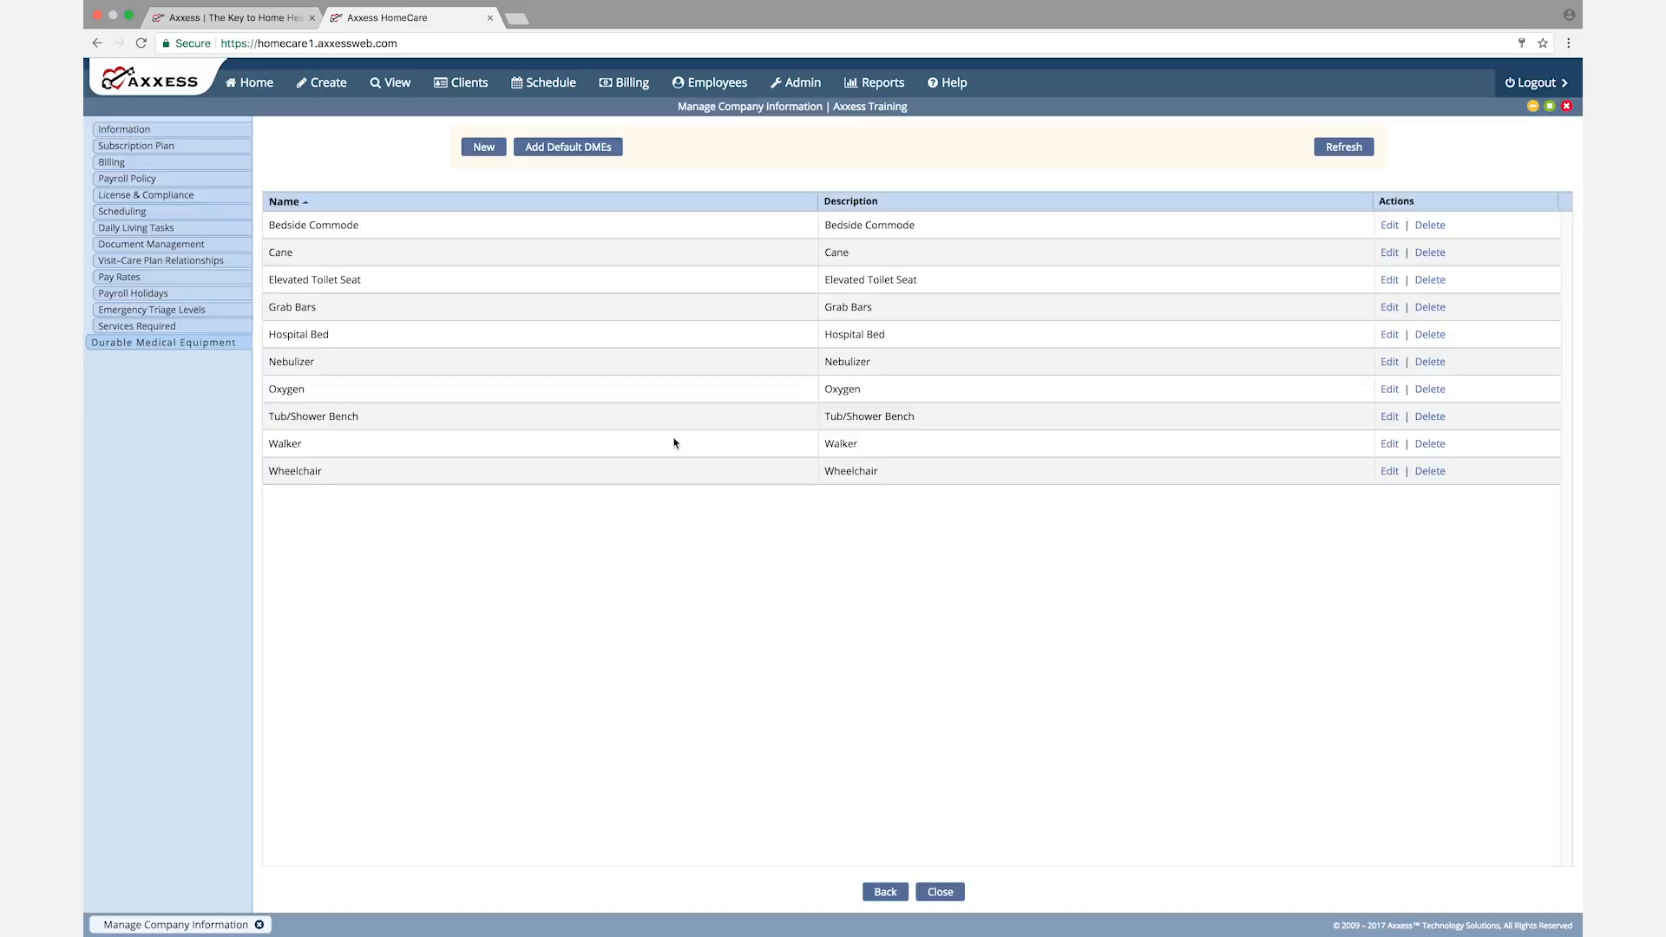
pyautogui.click(478, 150)
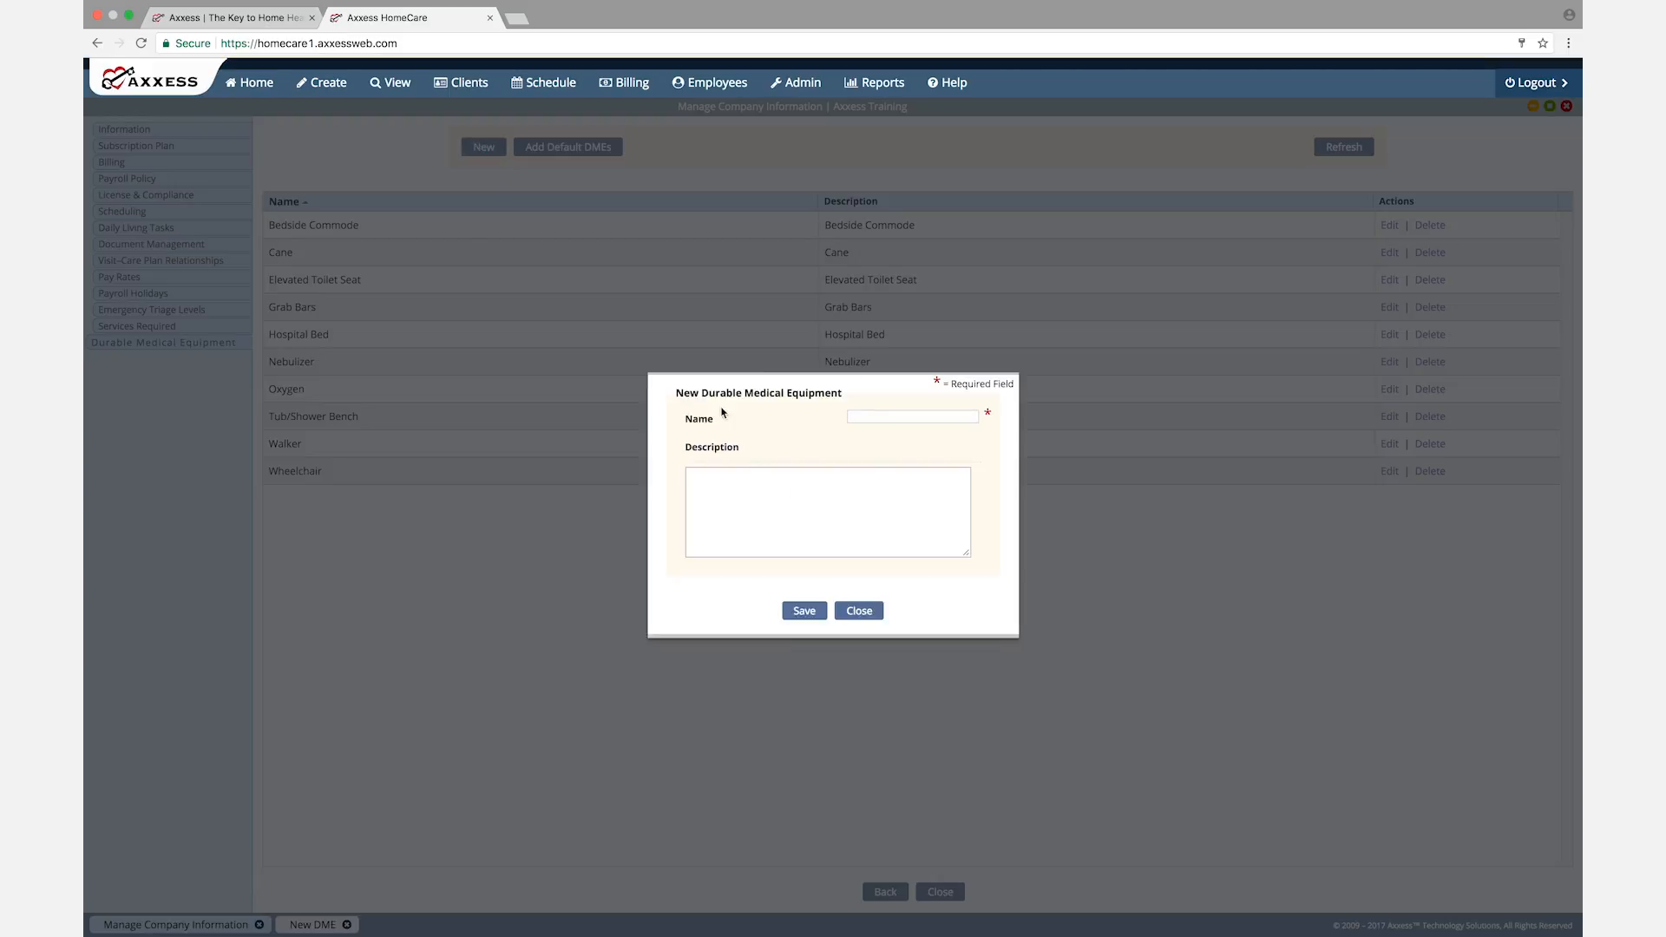
pyautogui.click(740, 497)
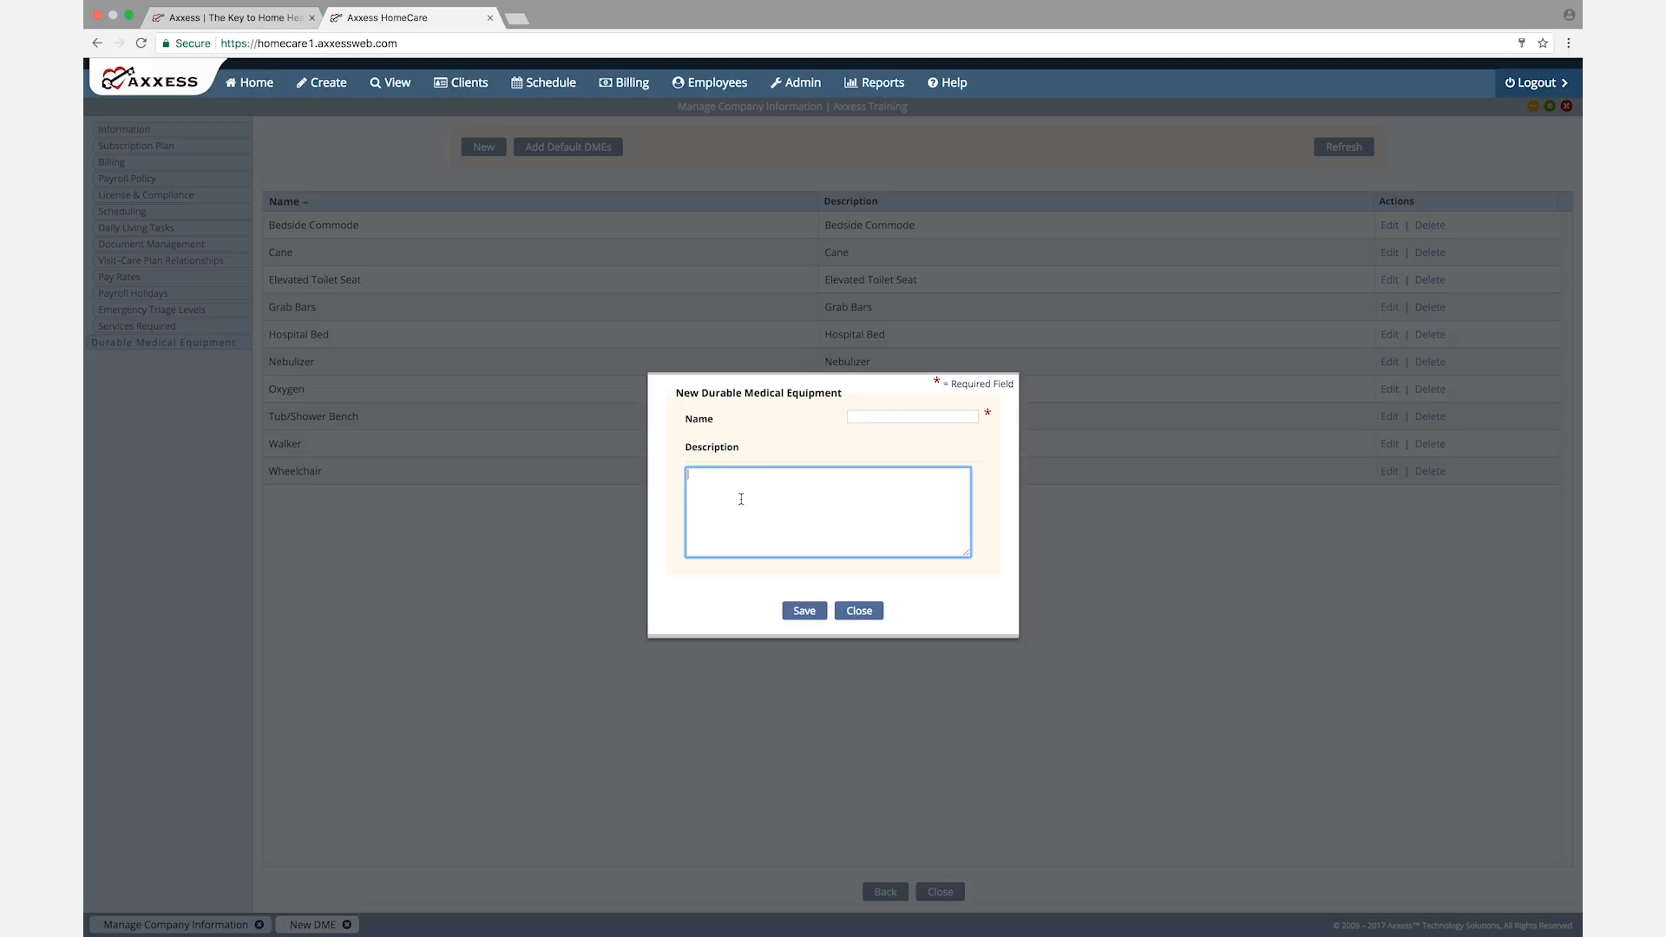
pyautogui.click(854, 614)
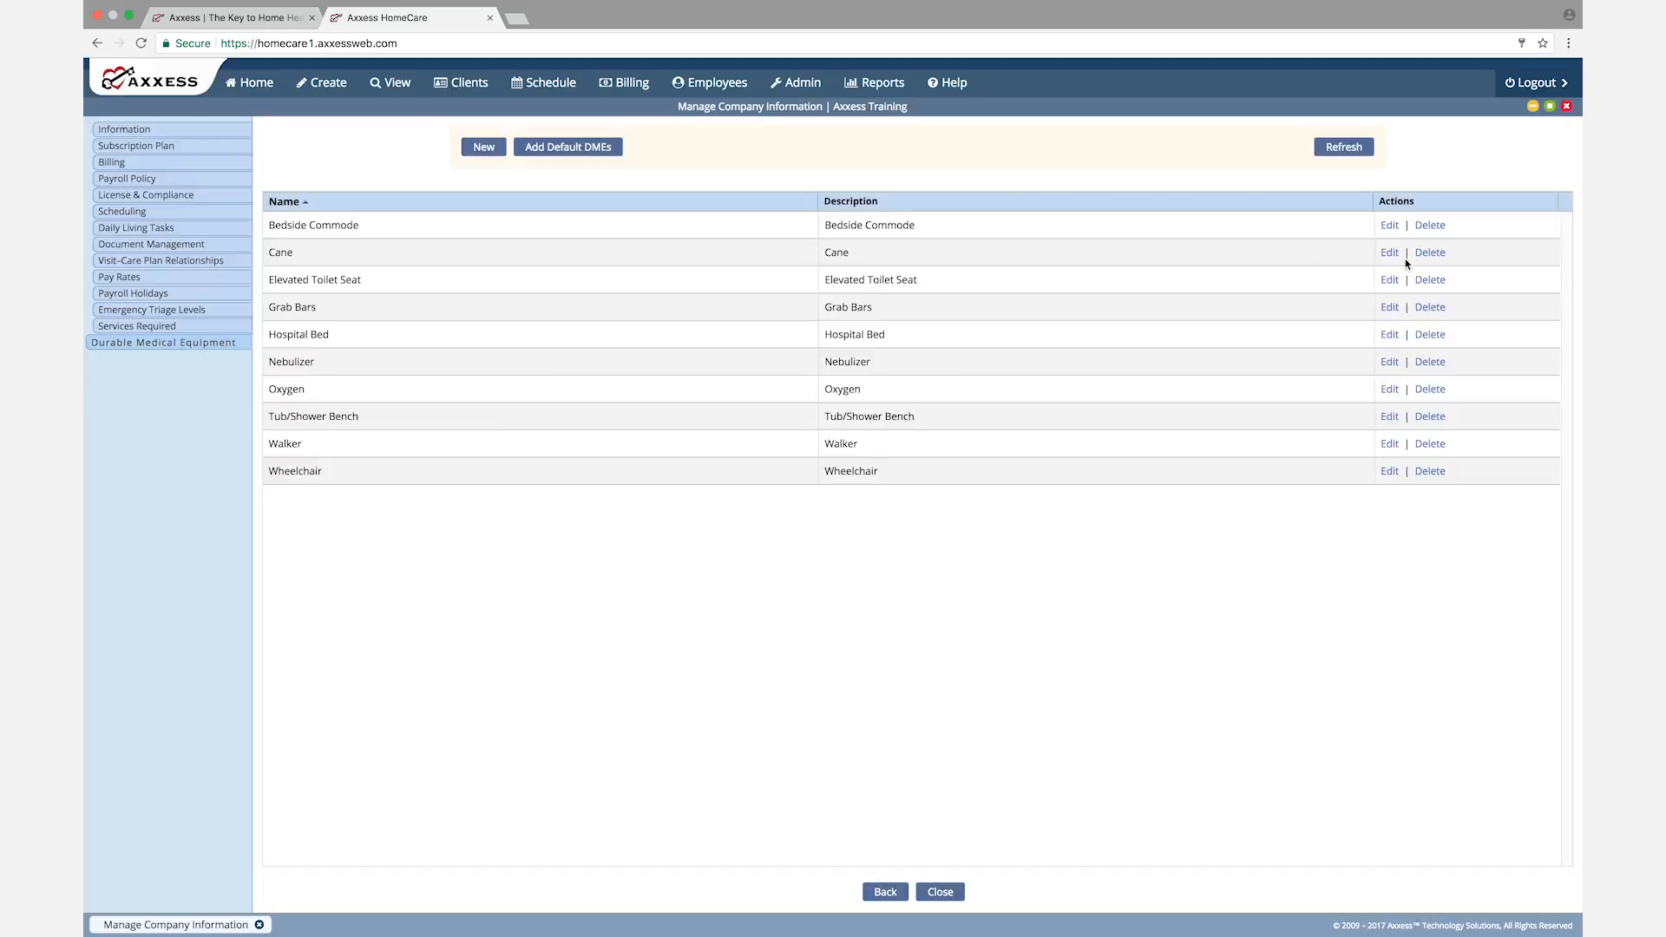